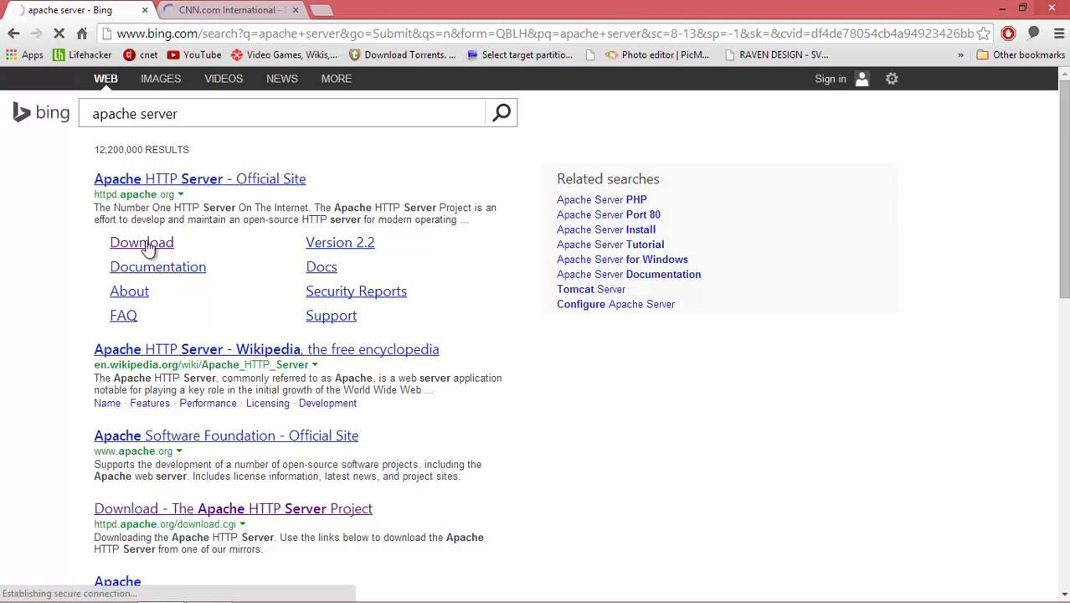
- Download the Apache 2.0.65 win32-x86-openssl-0.9.8y.msi installer (5.5 MB) into Downloads
{"action": "left_click", "coordinate": [149, 243]}
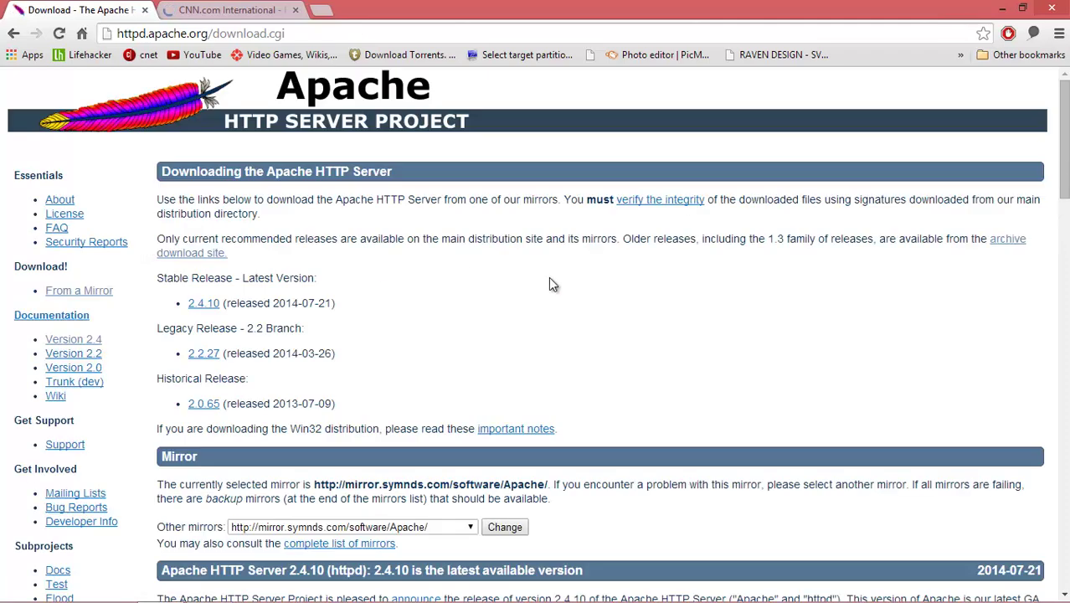
{"action": "scroll", "coordinate": [630, 320], "scroll_direction": "down", "scroll_amount": 1}
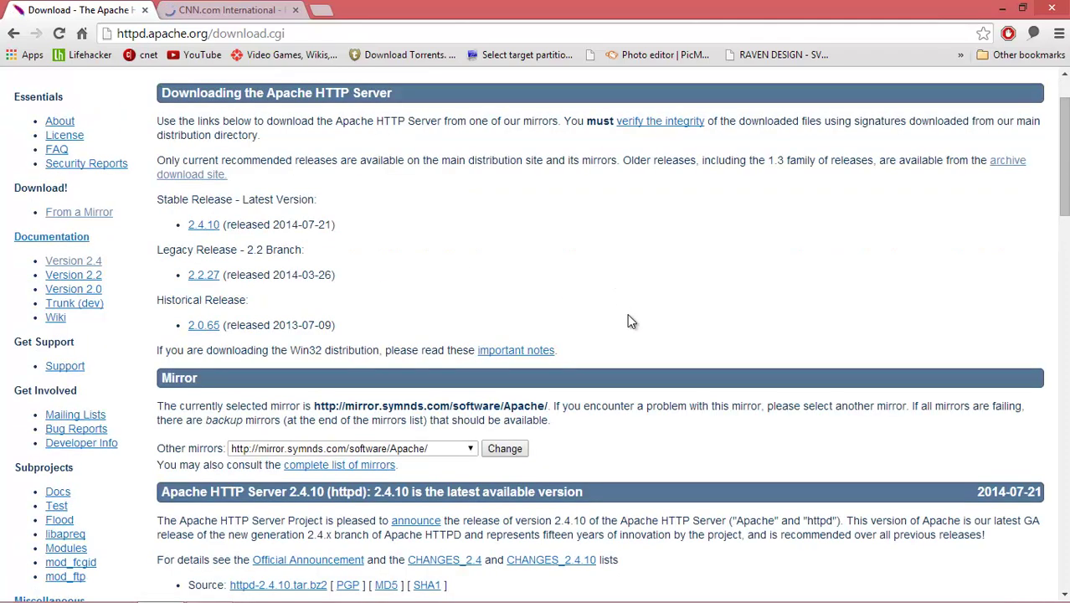
{"action": "scroll", "coordinate": [629, 322], "scroll_direction": "down", "scroll_amount": 3}
{"action": "scroll", "coordinate": [629, 321], "scroll_direction": "down", "scroll_amount": 1}
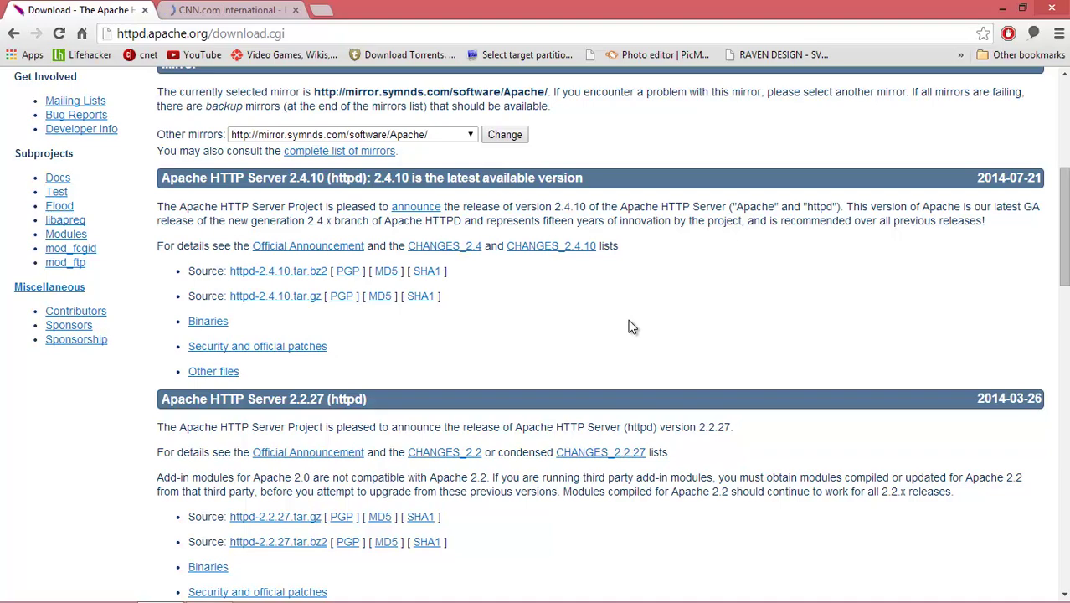
{"action": "scroll", "coordinate": [631, 327], "scroll_direction": "down", "scroll_amount": 2}
{"action": "scroll", "coordinate": [631, 327], "scroll_direction": "down", "scroll_amount": 2}
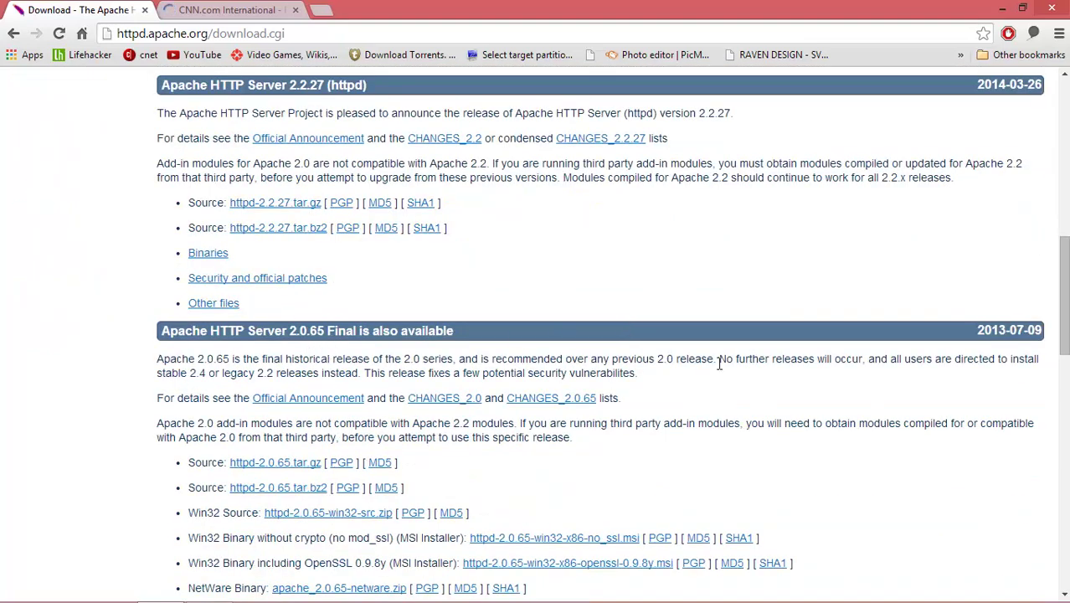
{"action": "scroll", "coordinate": [718, 363], "scroll_direction": "down", "scroll_amount": 1}
{"action": "left_click_drag", "start_coordinate": [161, 255], "coordinate": [487, 264]}
{"action": "left_click", "coordinate": [817, 374]}
{"action": "scroll", "coordinate": [852, 391], "scroll_direction": "down", "scroll_amount": 1}
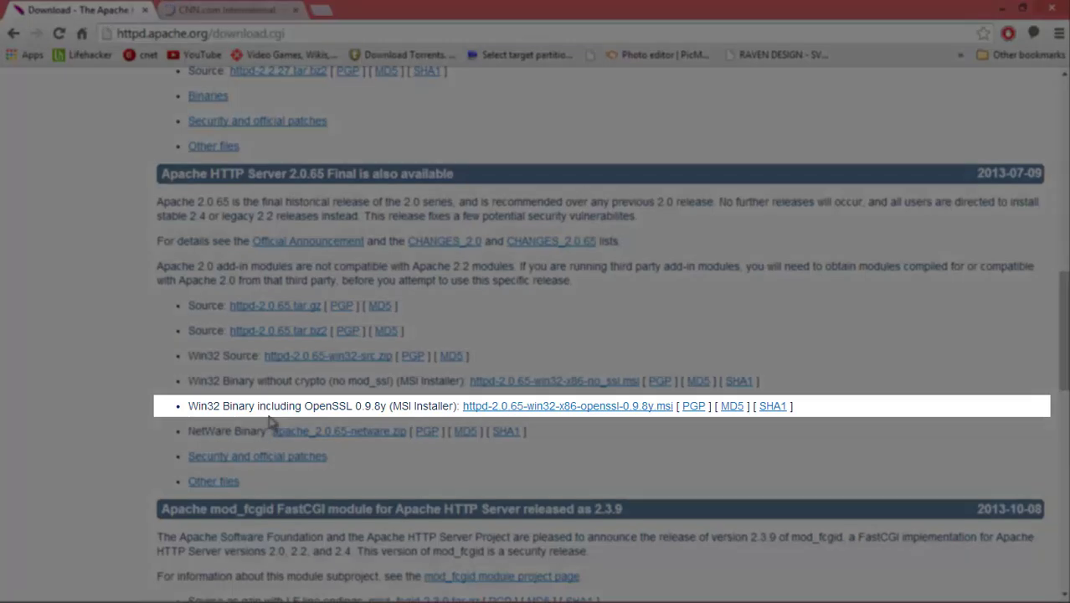
{"action": "left_click", "coordinate": [566, 409]}
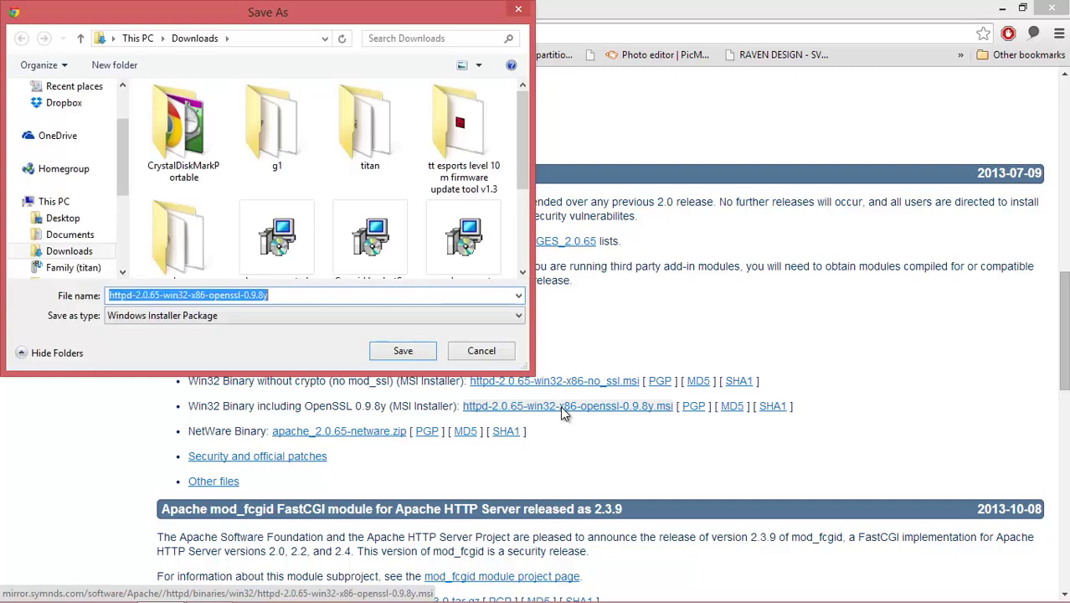
{"action": "left_click", "coordinate": [401, 355]}
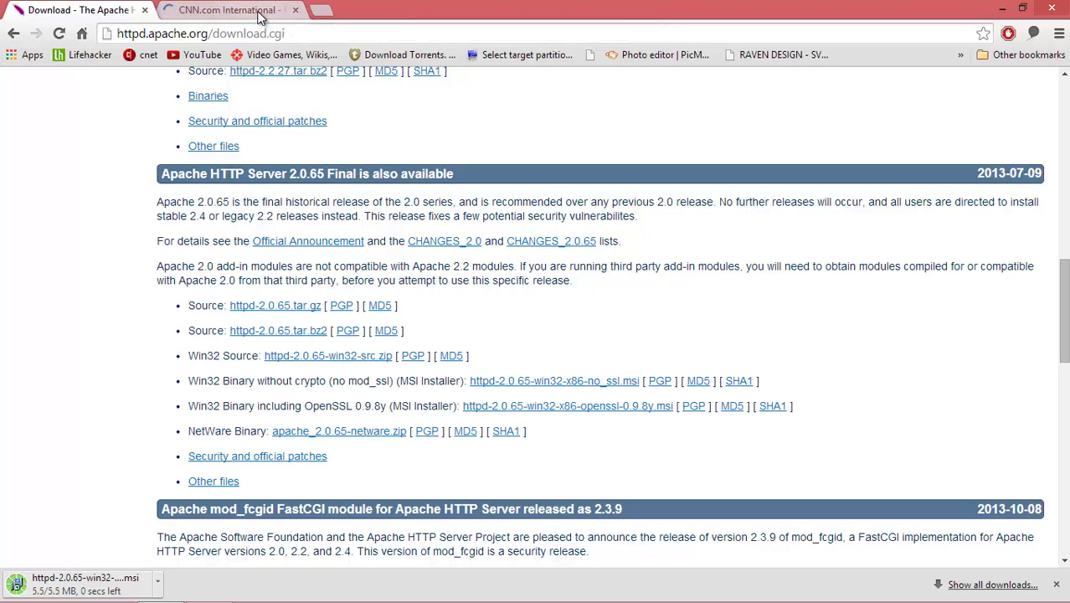
- In the second tab, load the noip.com website
{"action": "left_click", "coordinate": [261, 16]}
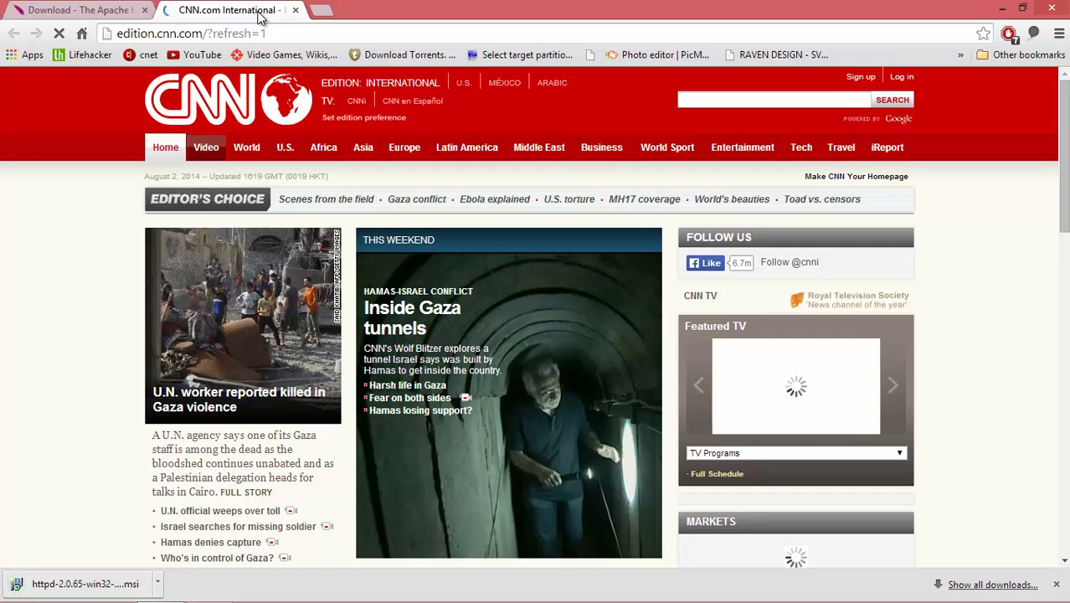
{"action": "left_click", "coordinate": [268, 33]}
{"action": "type", "text": "noip.com"}
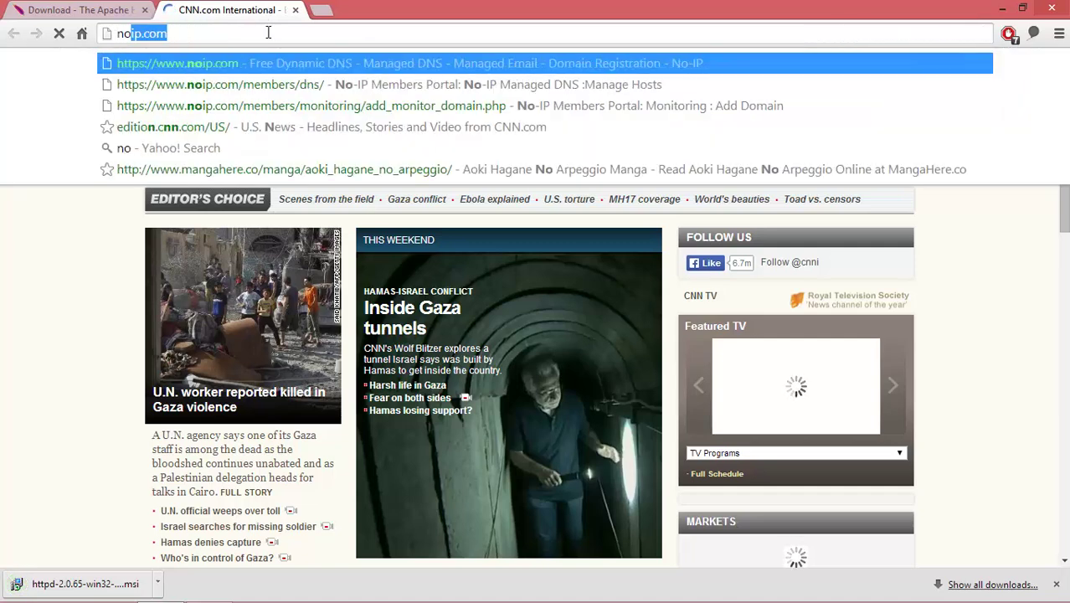
{"action": "key", "text": "Return"}
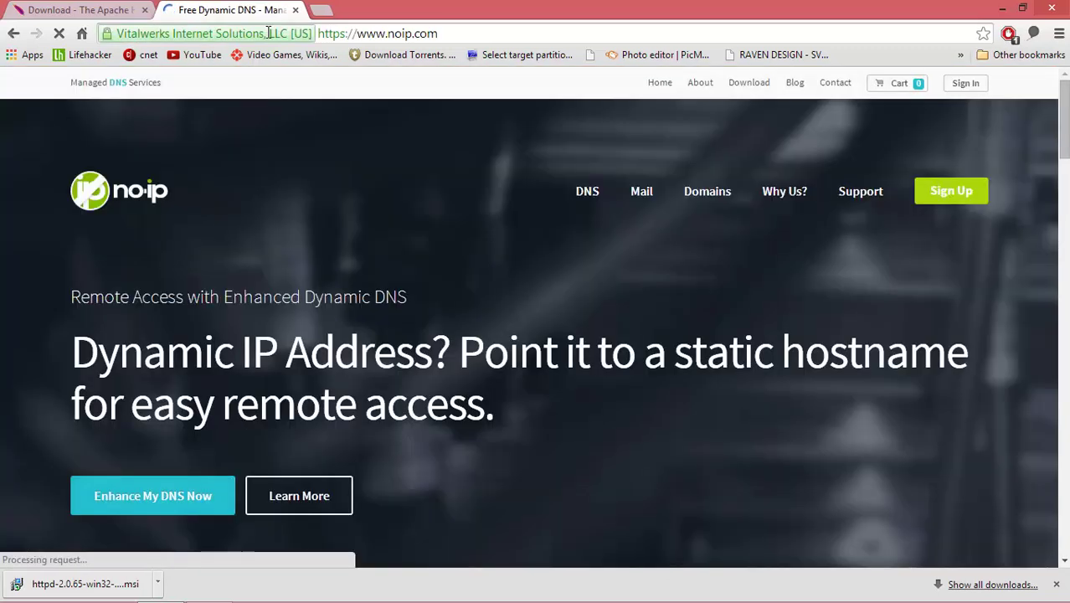
- Sign in to No-IP with the saved username and the account password
{"action": "left_click", "coordinate": [965, 84]}
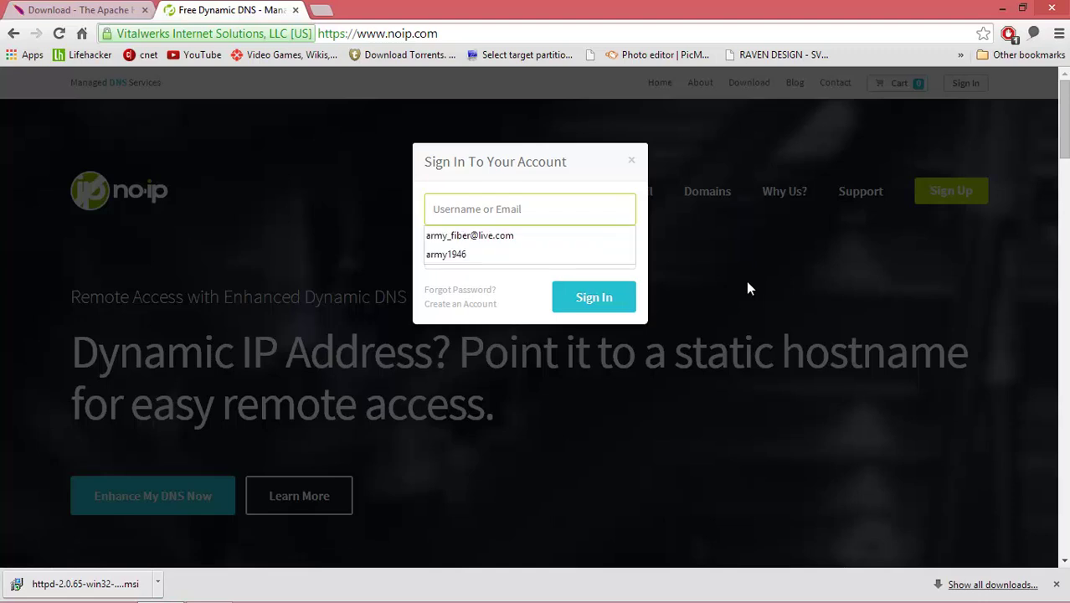
{"action": "type", "text": "a"}
{"action": "key", "text": "Down"}
{"action": "key", "text": "Return"}
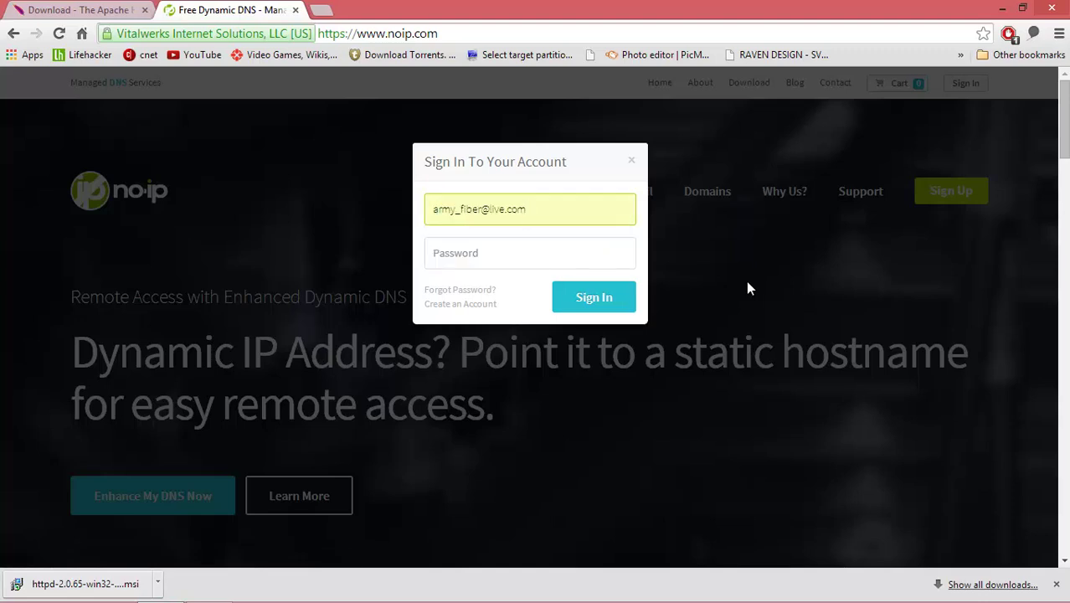
{"action": "key", "text": "Tab"}
{"action": "type", "text": "••"}
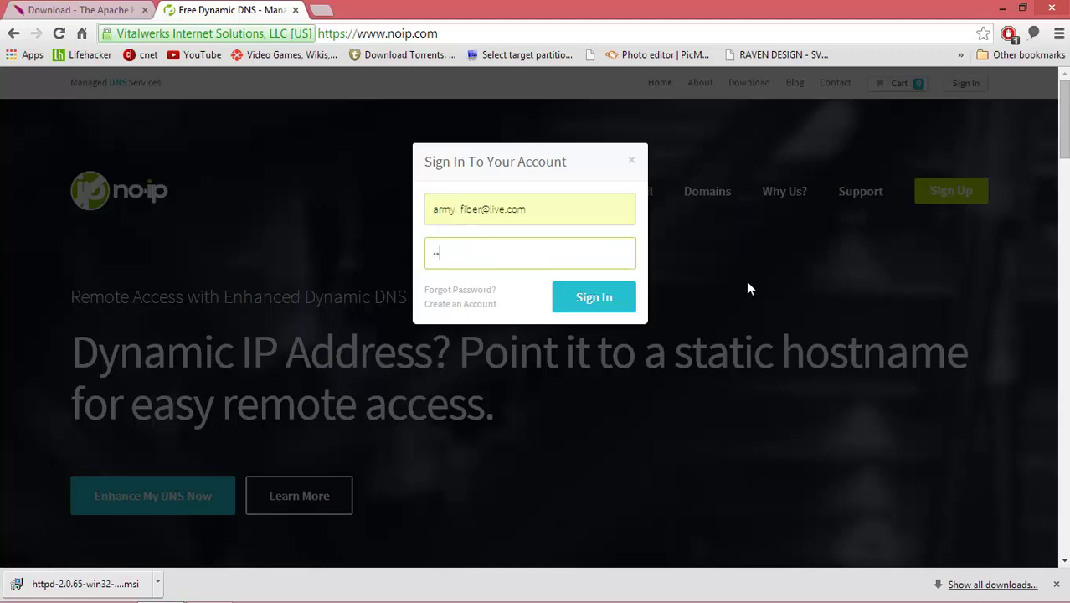
{"action": "type", "text": "••••••"}
{"action": "key", "text": "Return"}
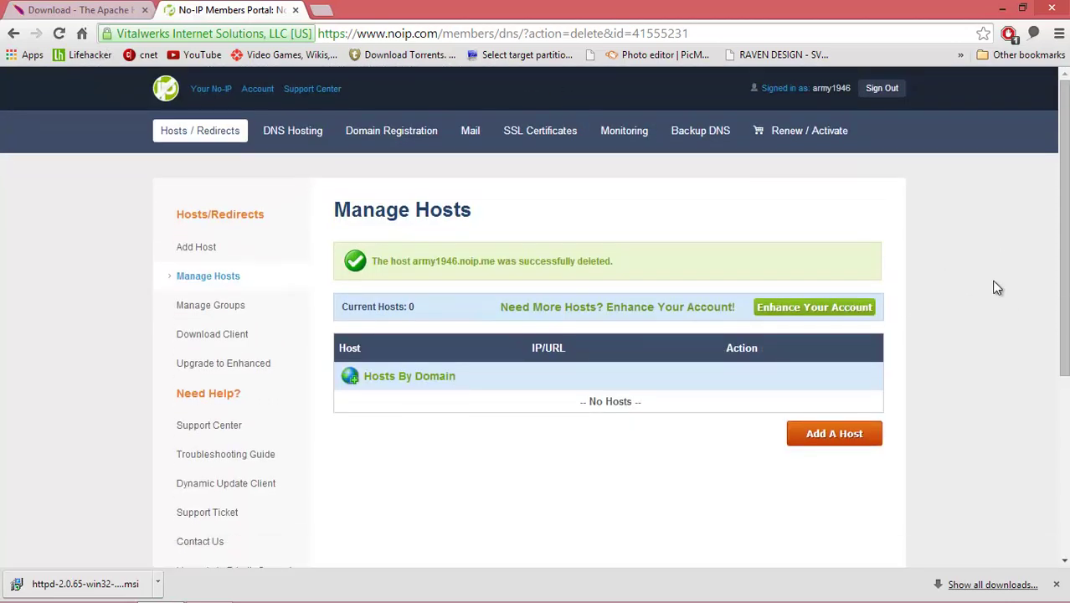
- Start a new No-IP host and enter the hostname armytest
{"action": "left_click", "coordinate": [846, 438]}
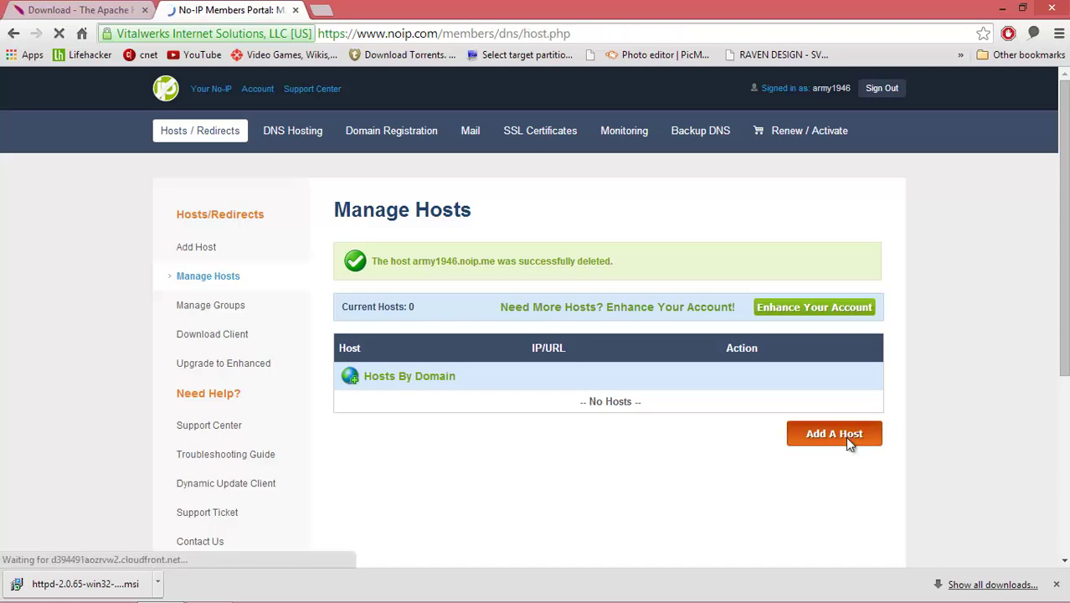
{"action": "scroll", "coordinate": [943, 415], "scroll_direction": "down", "scroll_amount": 1}
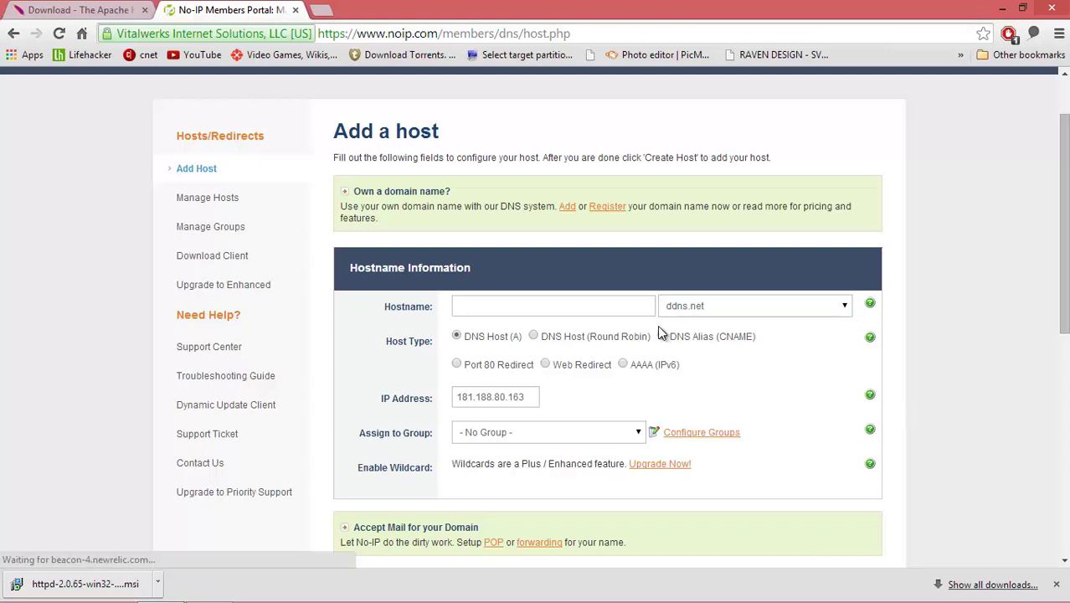
{"action": "left_click", "coordinate": [638, 307]}
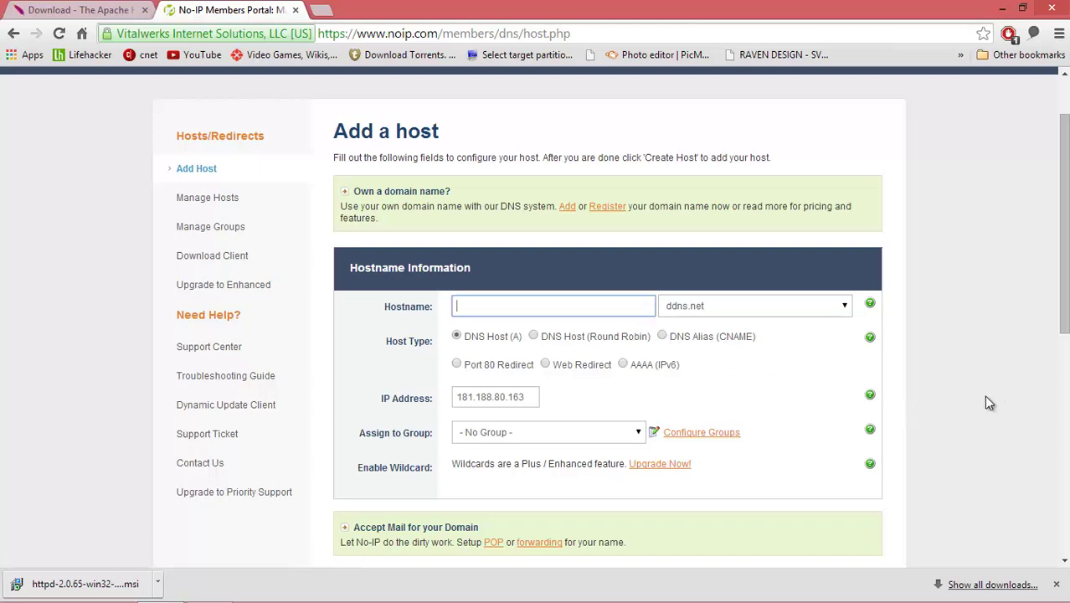
{"action": "type", "text": "army"}
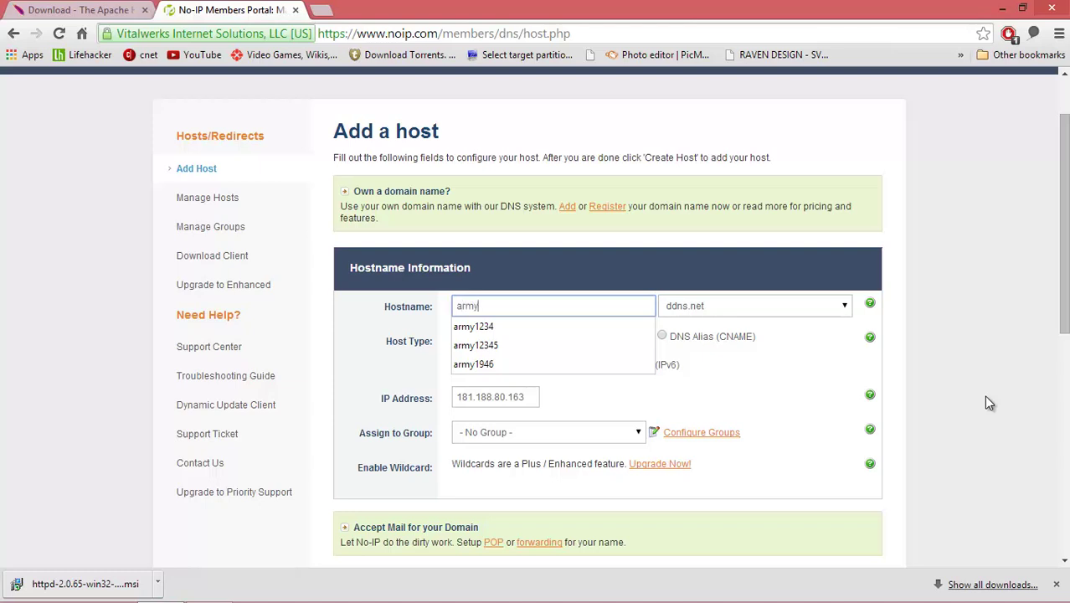
{"action": "type", "text": "test"}
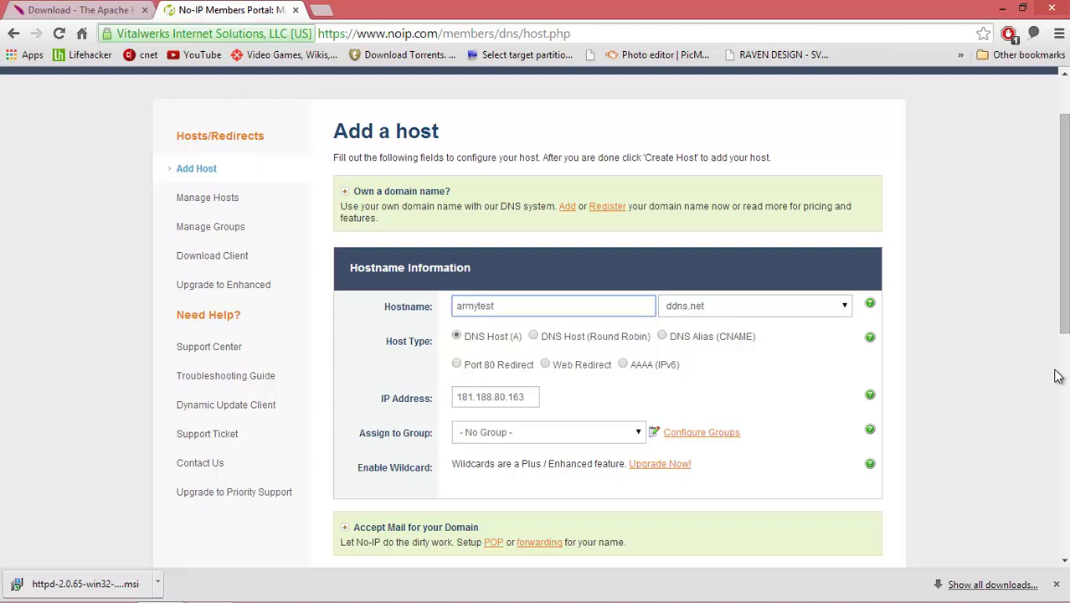
{"action": "left_click", "coordinate": [843, 308]}
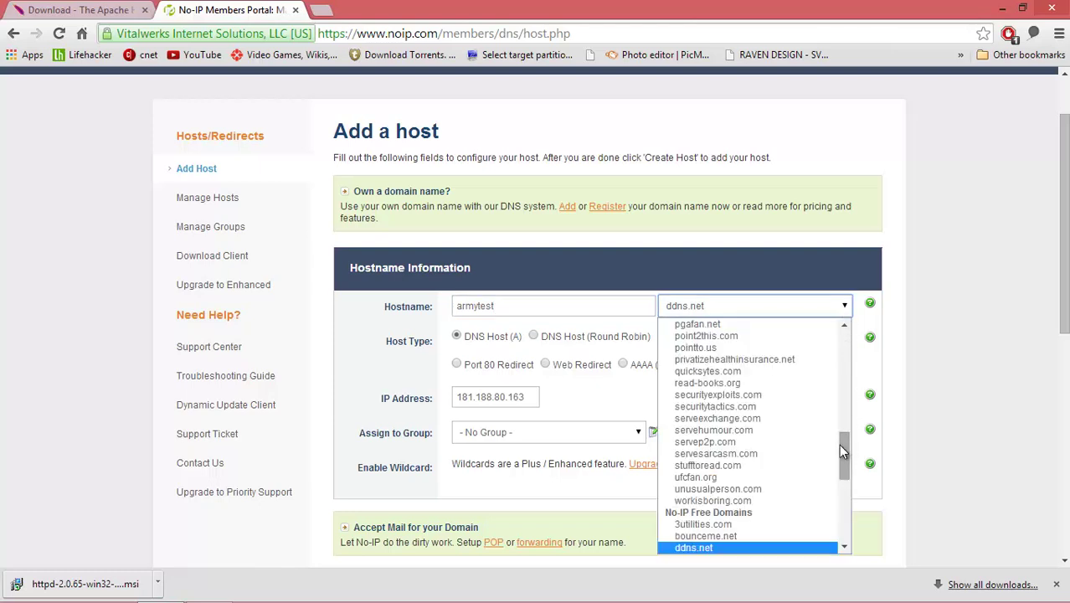
{"action": "left_click_drag", "start_coordinate": [844, 459], "coordinate": [851, 483]}
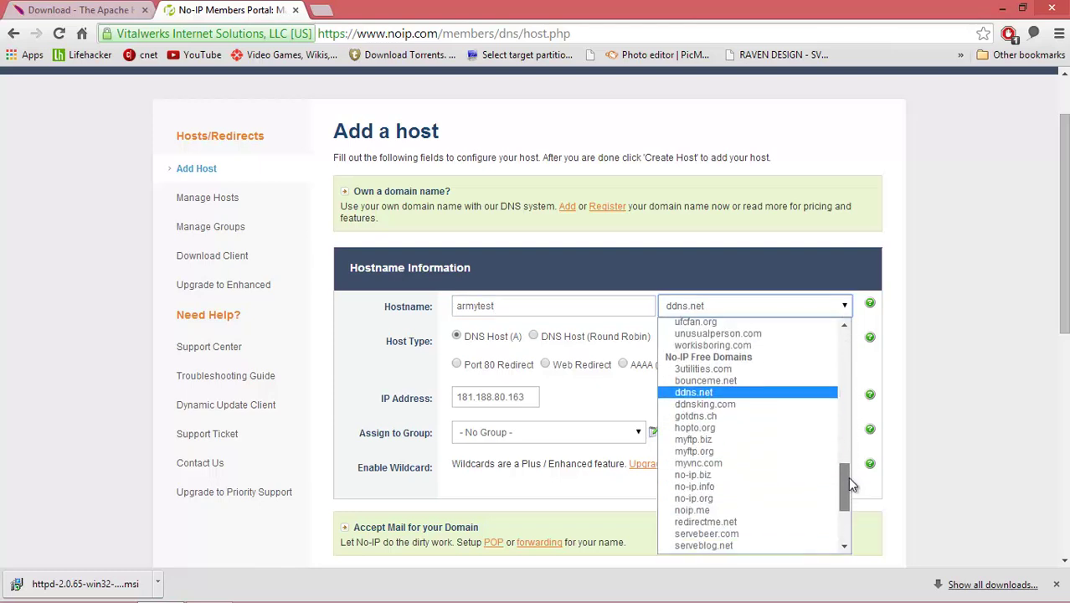
{"action": "left_click", "coordinate": [708, 393]}
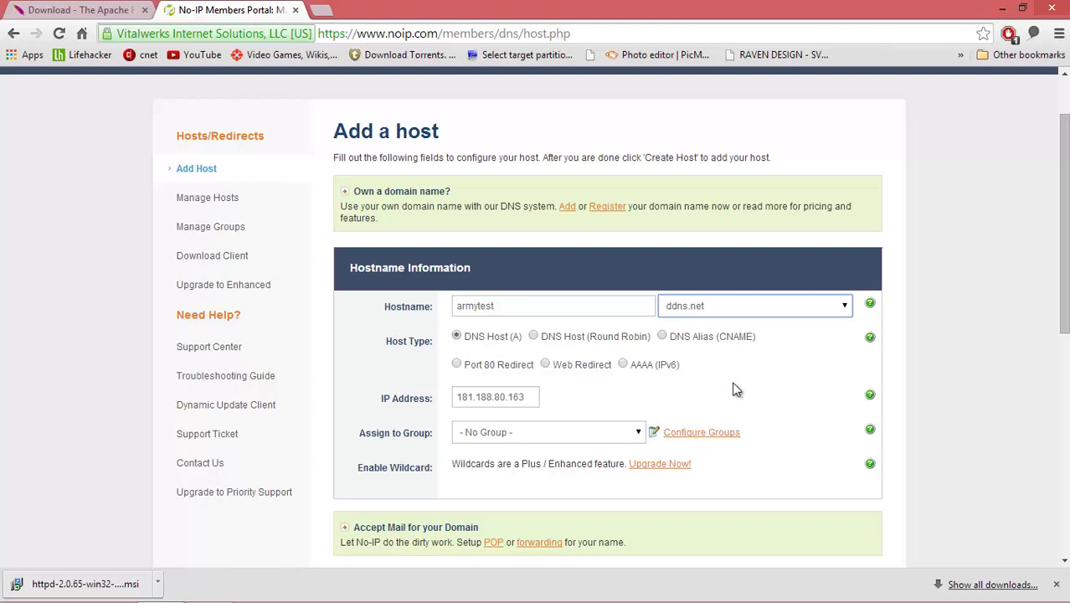
{"action": "scroll", "coordinate": [735, 389], "scroll_direction": "down", "scroll_amount": 1}
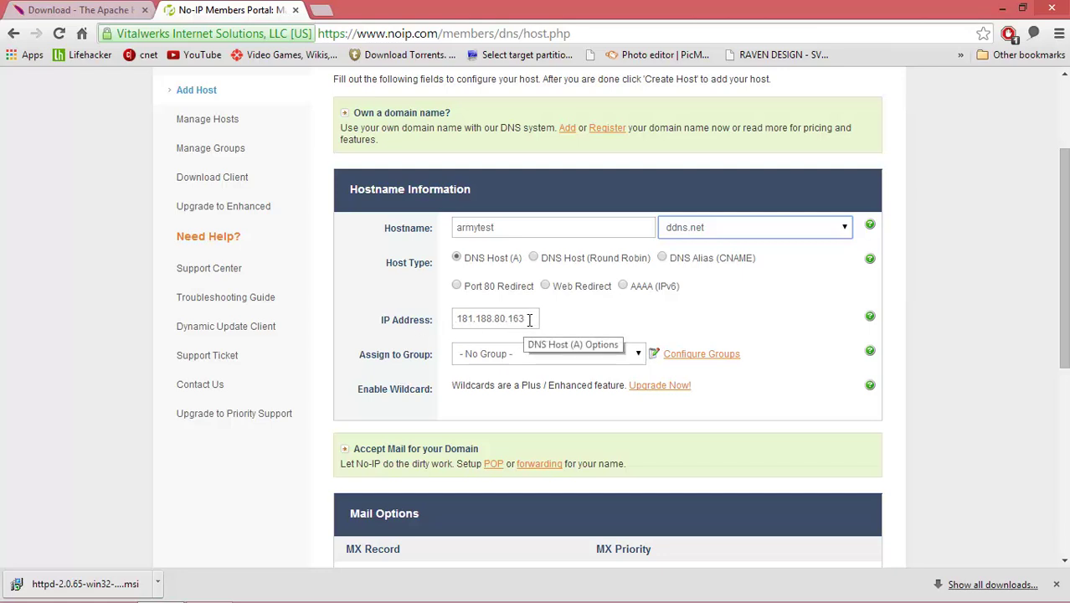
{"action": "left_click_drag", "start_coordinate": [525, 320], "coordinate": [466, 320]}
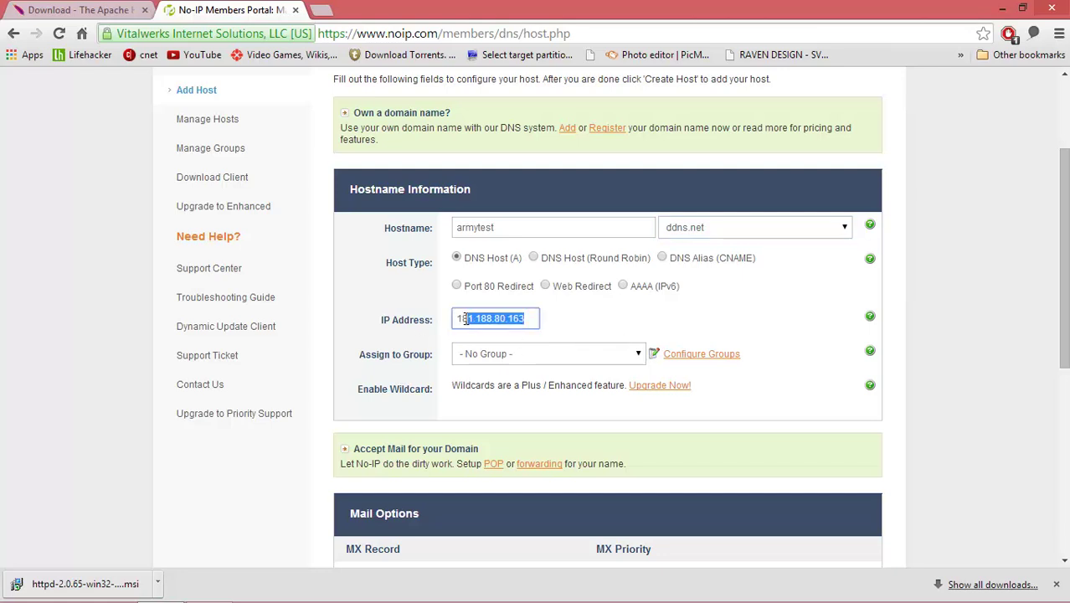
{"action": "left_click", "coordinate": [588, 327]}
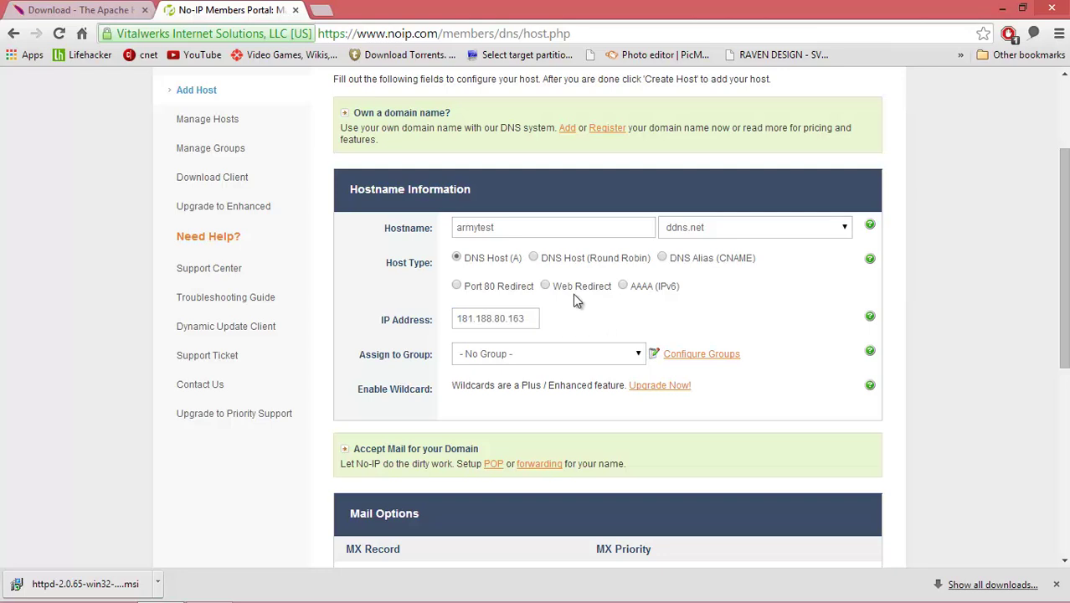
{"action": "left_click", "coordinate": [323, 15]}
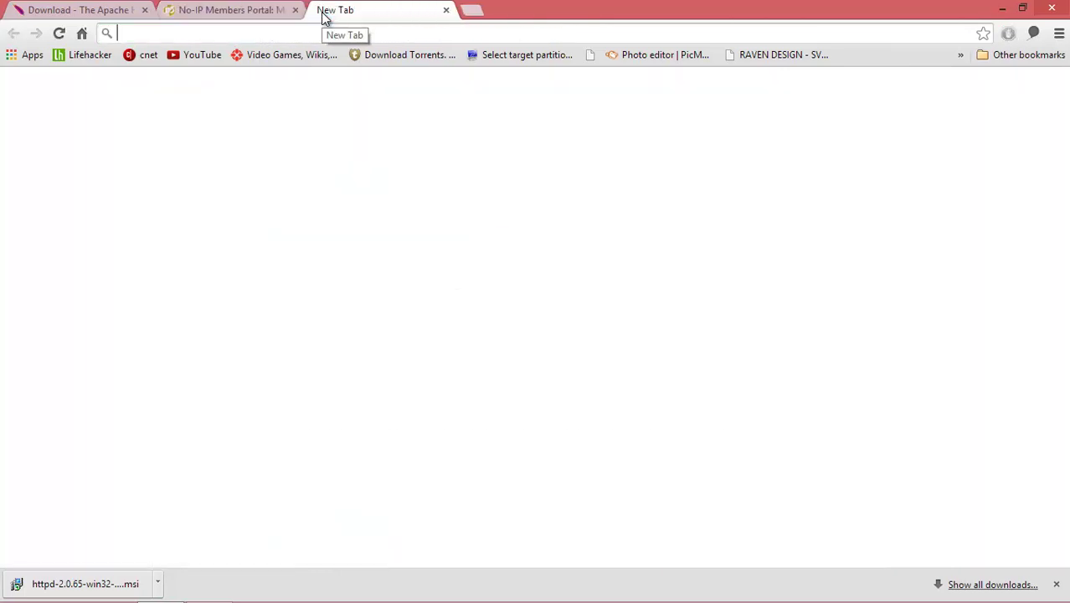
{"action": "type", "text": "my "}
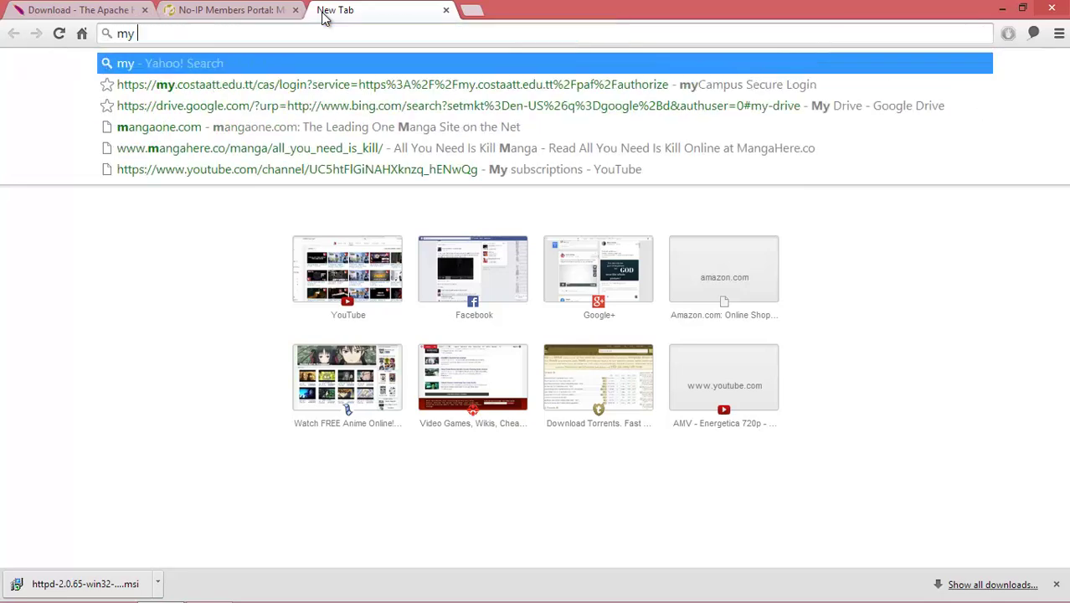
{"action": "type", "text": "ip address"}
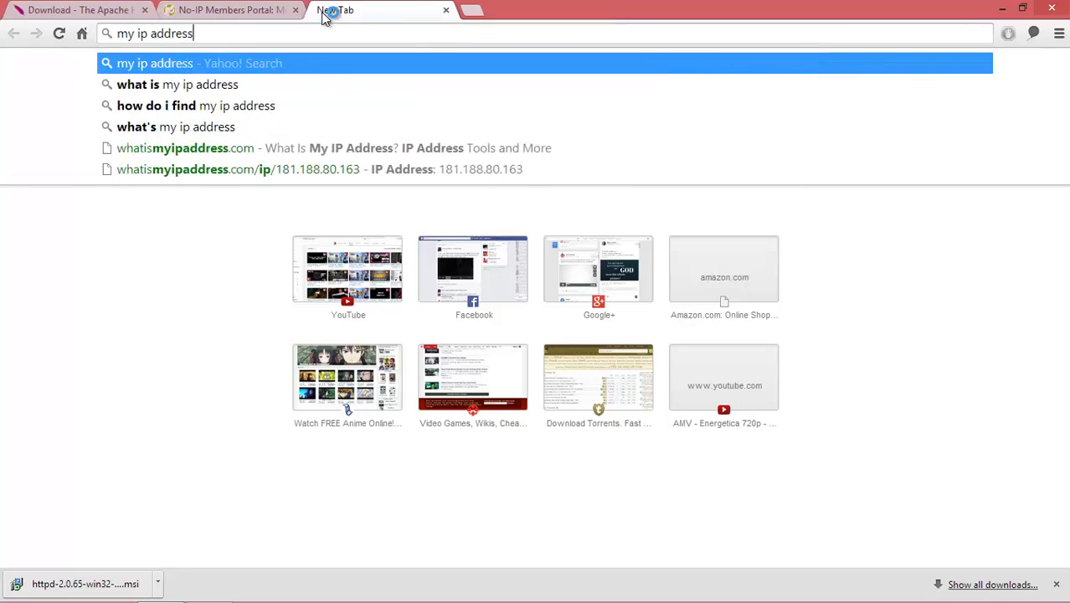
{"action": "key", "text": "Return"}
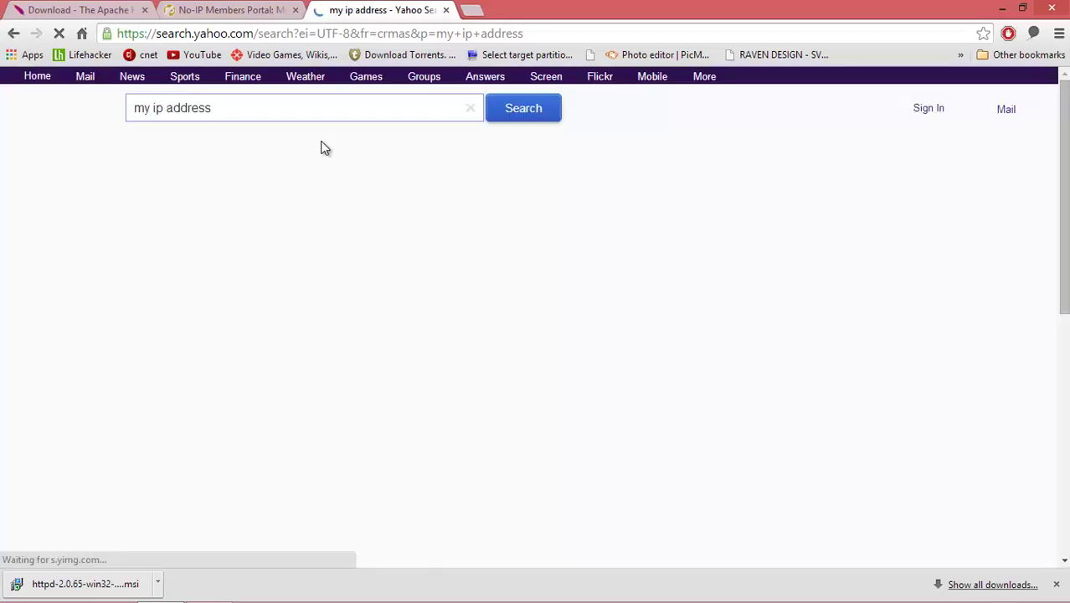
{"action": "left_click", "coordinate": [320, 150]}
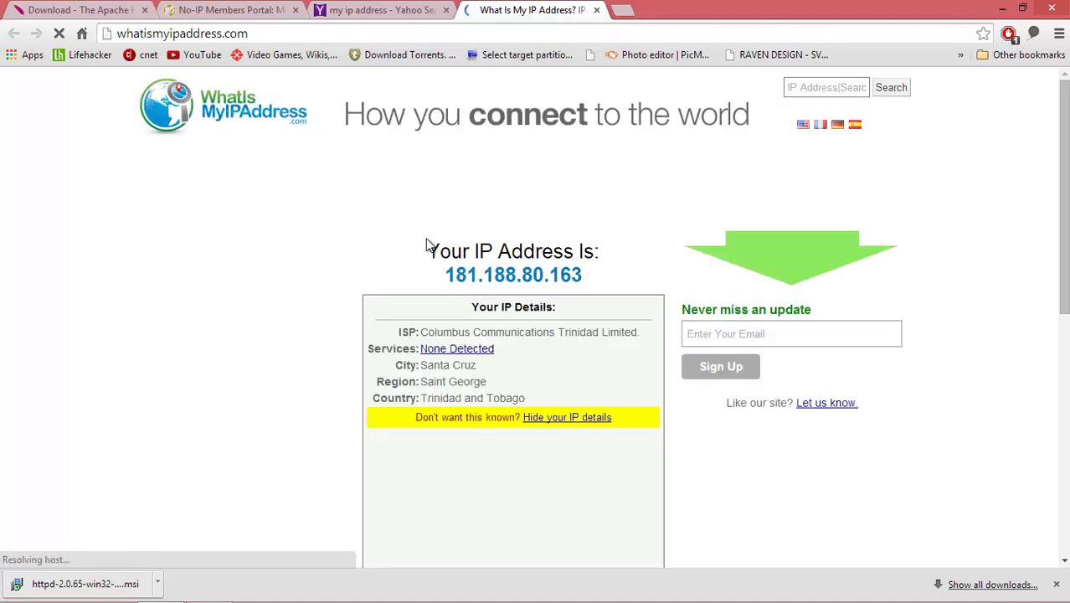
{"action": "scroll", "coordinate": [634, 285], "scroll_direction": "down", "scroll_amount": 1}
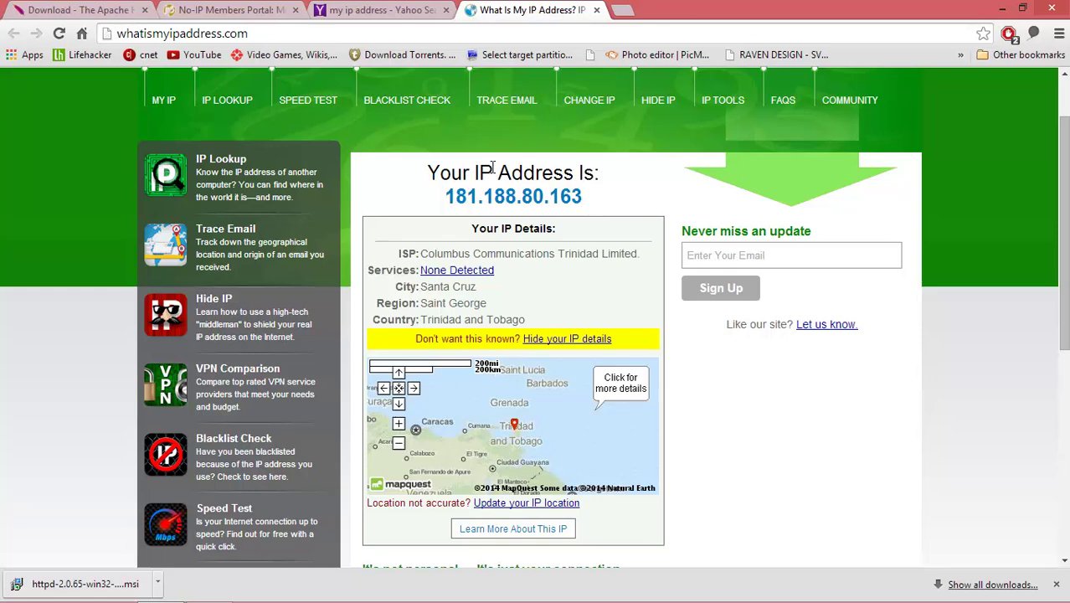
{"action": "left_click", "coordinate": [191, 9]}
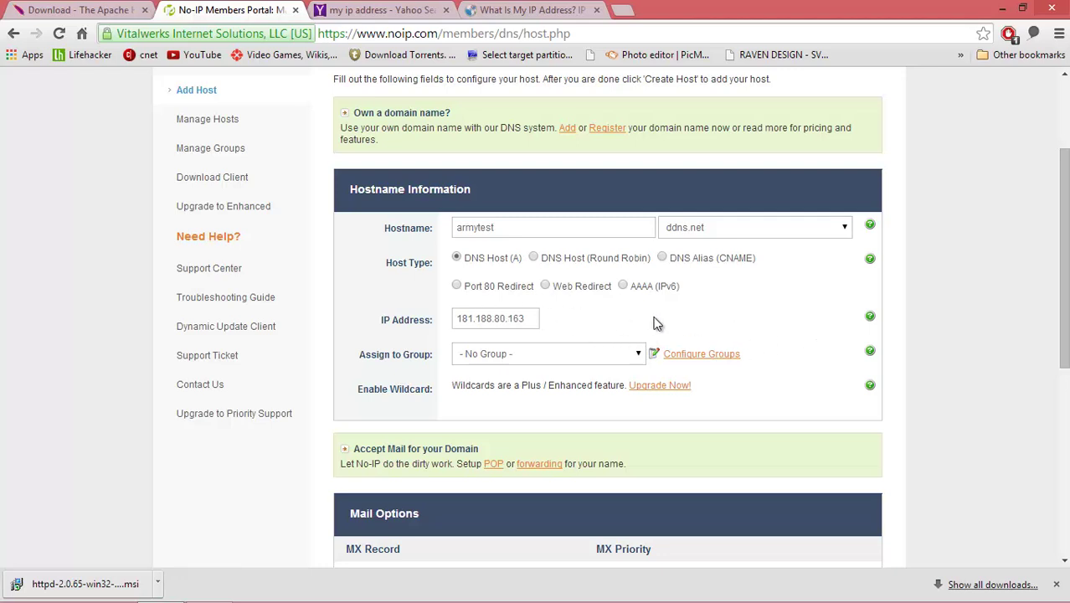
- Create the armytest.ddns.net host and go to the Windows Dynamic Update Client download page
{"action": "scroll", "coordinate": [782, 344], "scroll_direction": "down", "scroll_amount": 1}
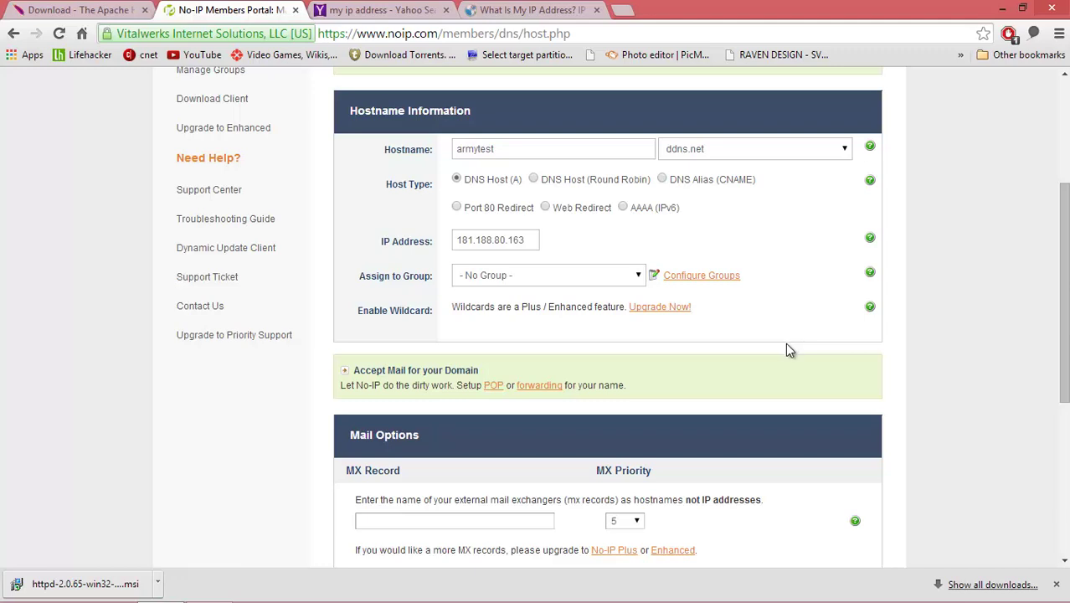
{"action": "scroll", "coordinate": [796, 361], "scroll_direction": "down", "scroll_amount": 2}
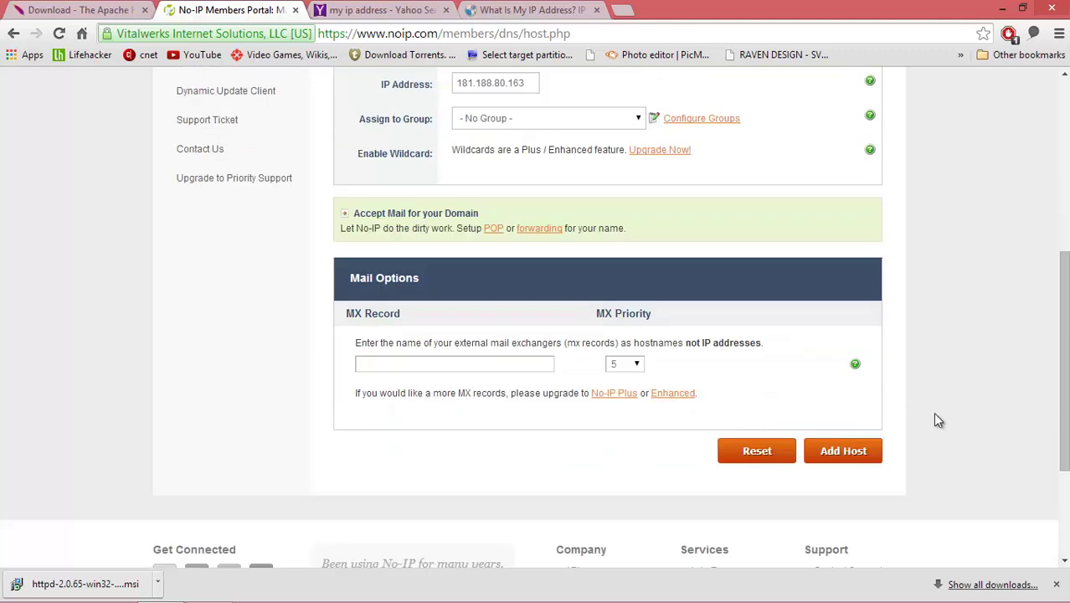
{"action": "left_click", "coordinate": [854, 456]}
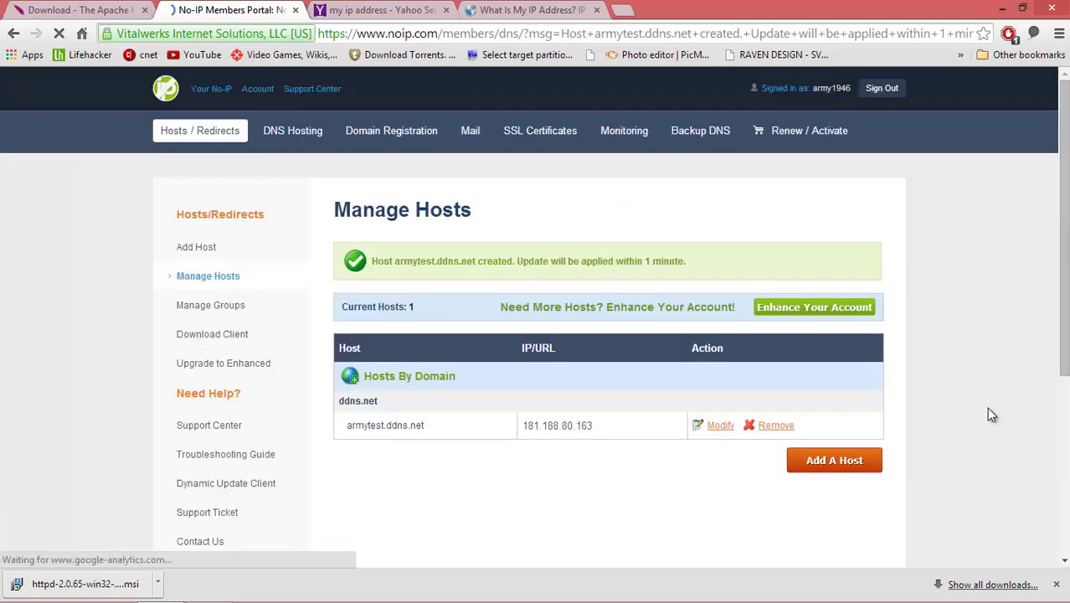
{"action": "scroll", "coordinate": [986, 407], "scroll_direction": "down", "scroll_amount": 1}
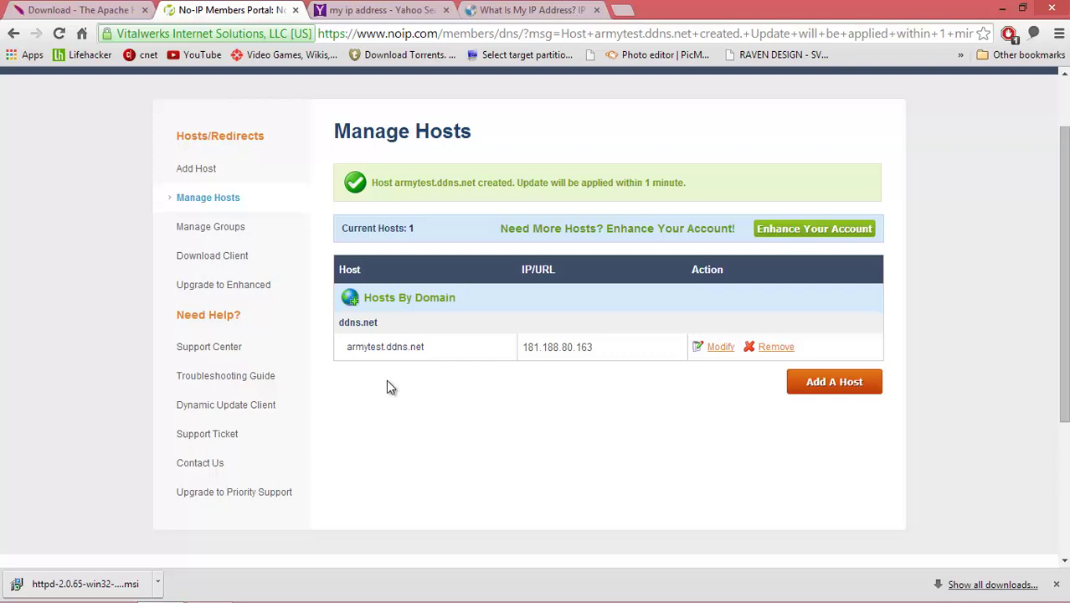
{"action": "left_click", "coordinate": [242, 259]}
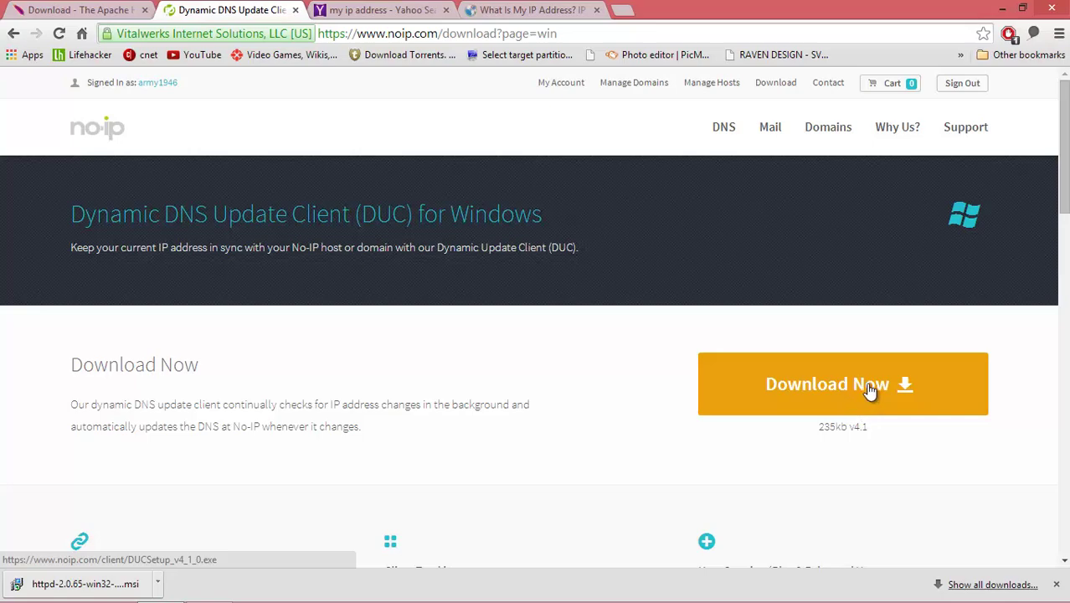
- Save DUCSetup_v4_1_0.exe and launch the downloaded Apache httpd .msi installer
{"action": "left_click", "coordinate": [871, 388]}
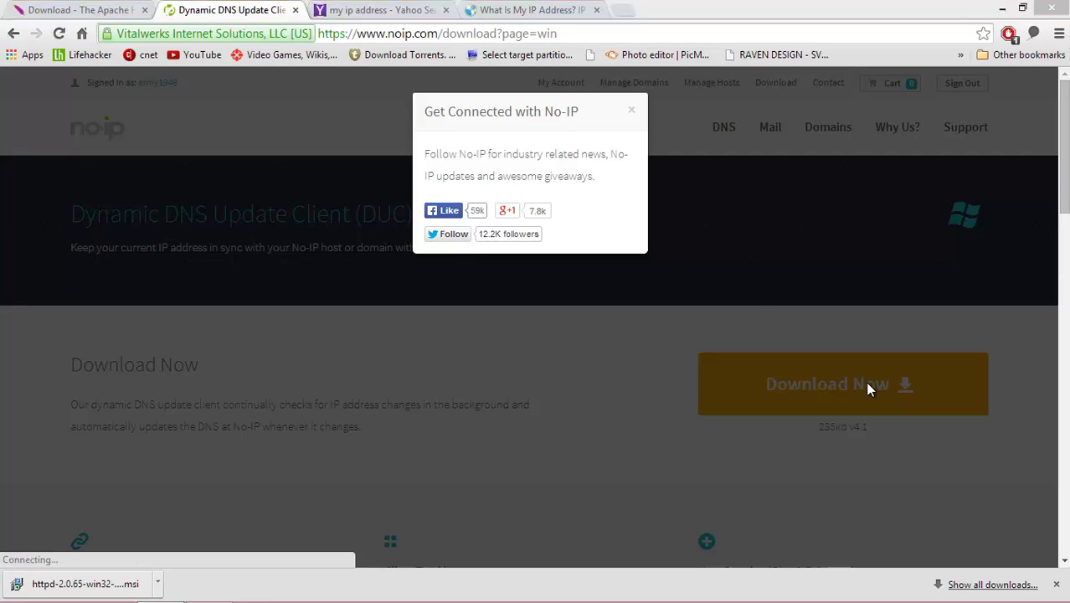
{"action": "key", "text": "Return"}
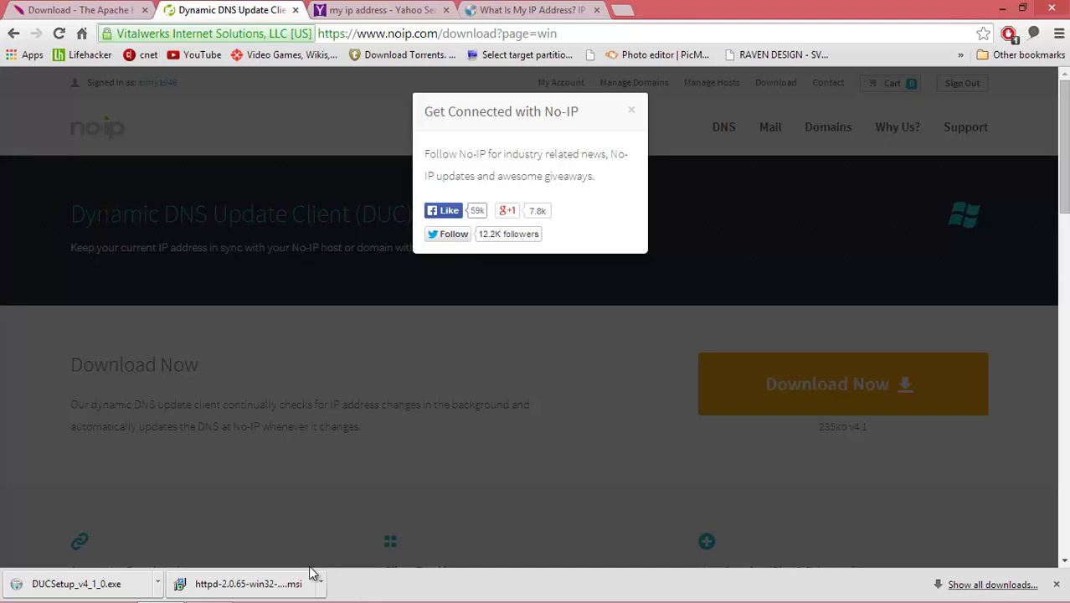
{"action": "left_click", "coordinate": [245, 585]}
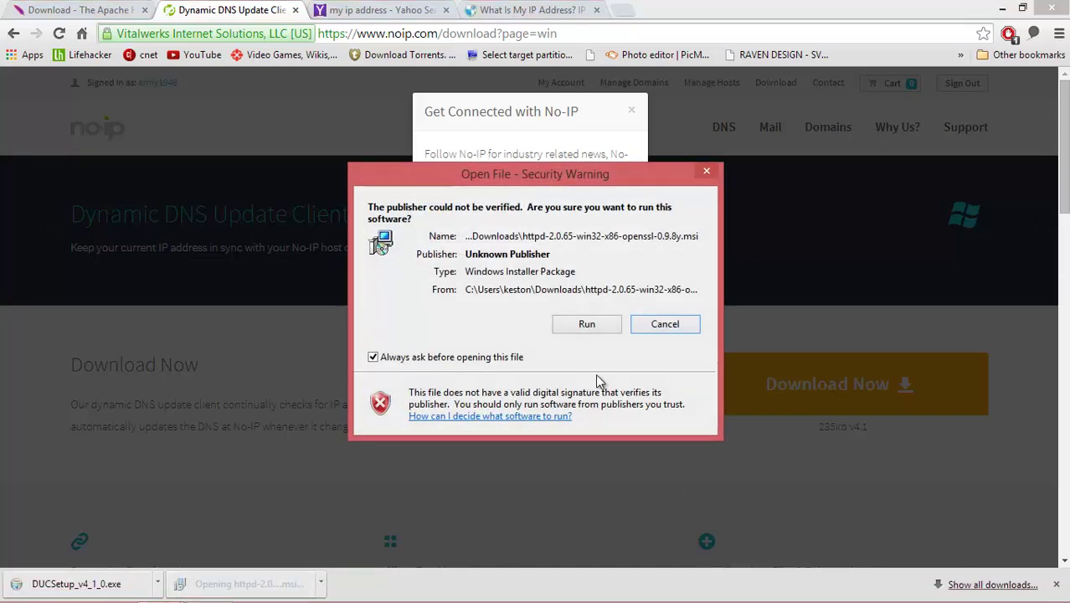
- Run the Apache wizard through the licence to Server Information, then dismiss No-IP's popup
{"action": "left_click", "coordinate": [599, 323]}
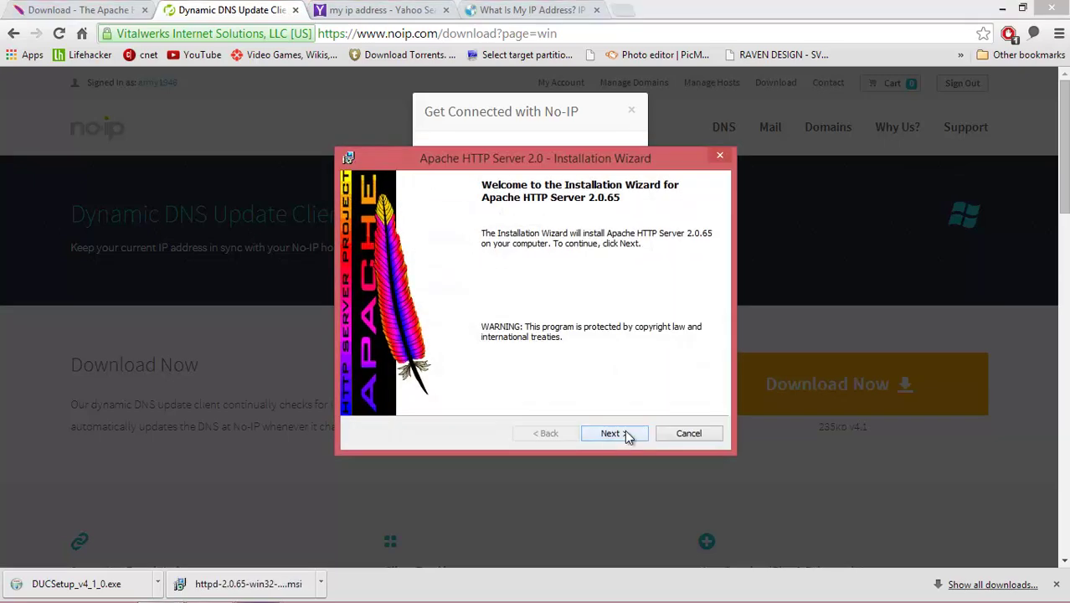
{"action": "left_click", "coordinate": [619, 436]}
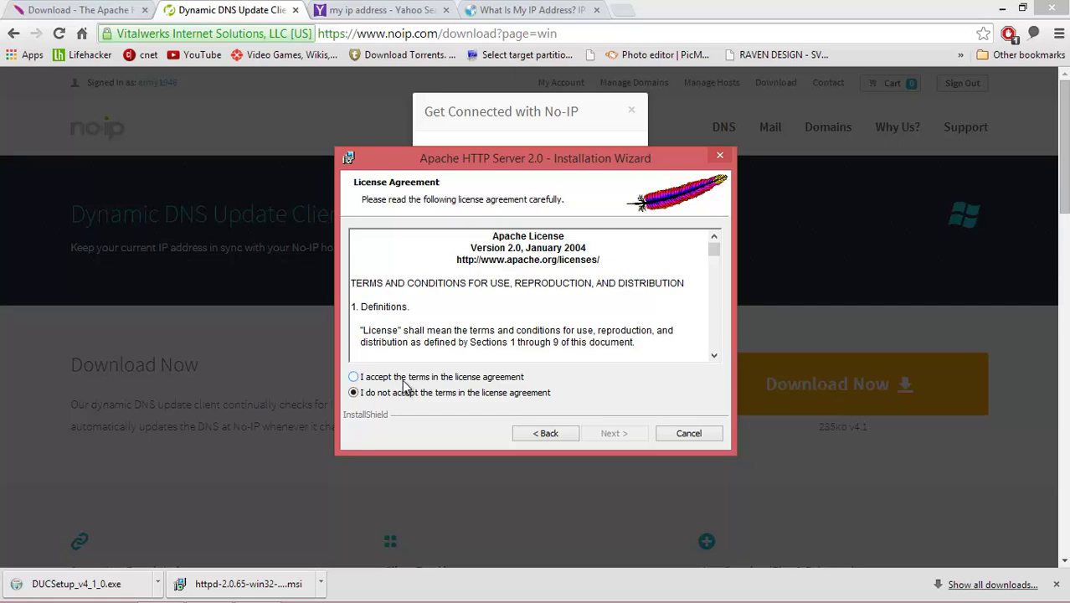
{"action": "left_click", "coordinate": [403, 379]}
{"action": "left_click", "coordinate": [618, 444]}
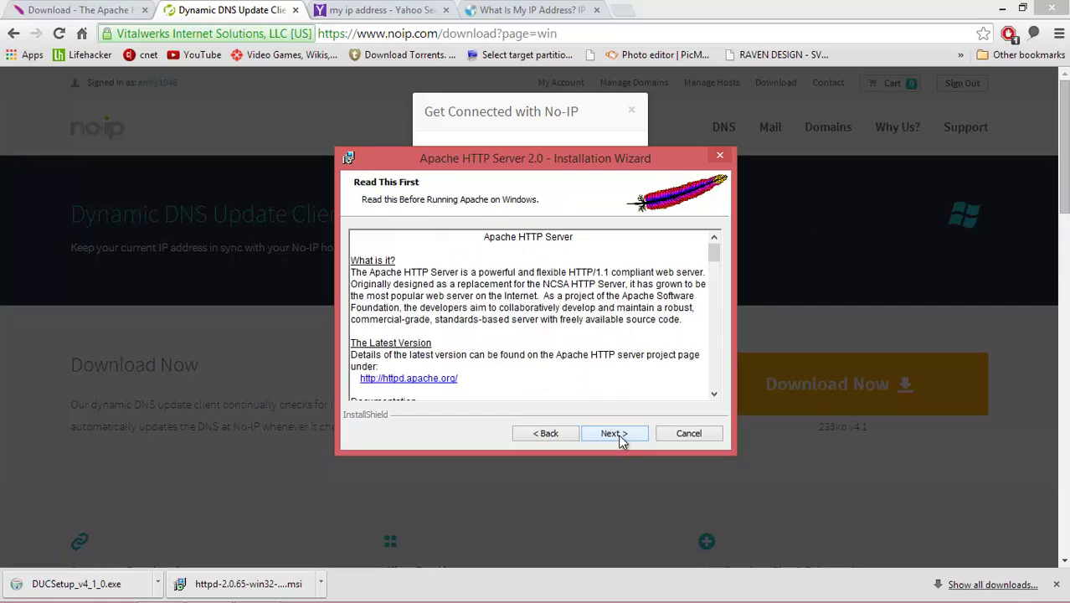
{"action": "left_click", "coordinate": [620, 438]}
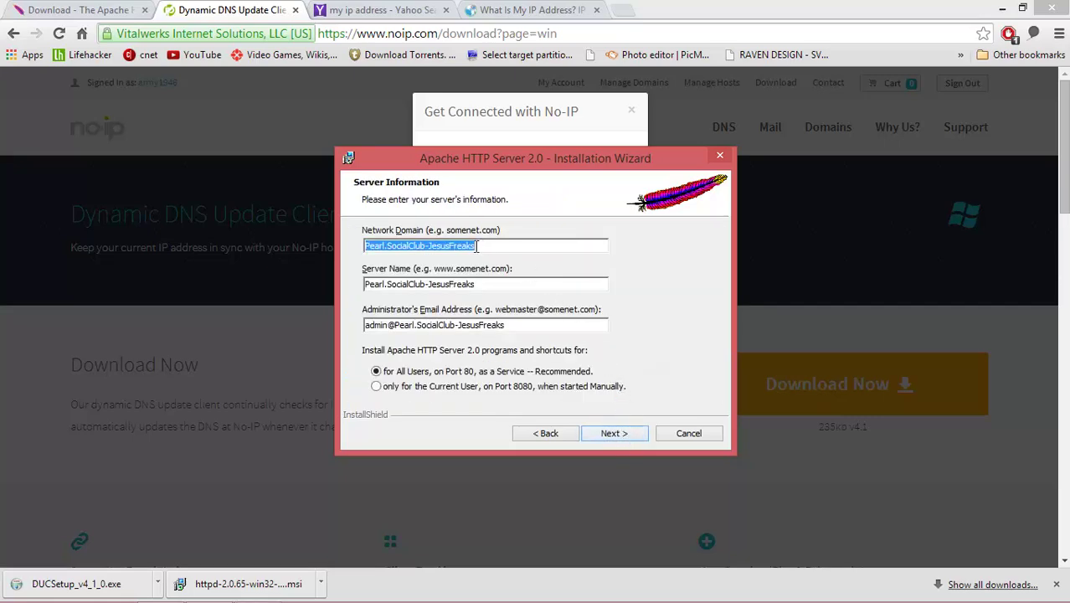
{"action": "left_click", "coordinate": [216, 19]}
{"action": "left_click", "coordinate": [630, 113]}
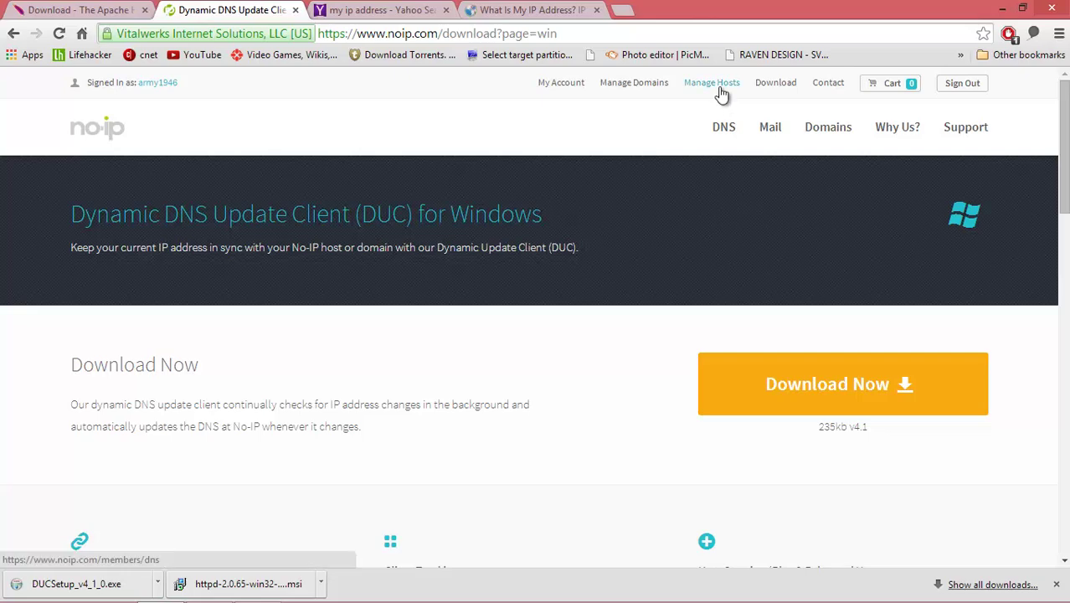
- Copy armytest.ddns.net from No-IP's Manage Hosts list and return to the Apache installer
{"action": "left_click", "coordinate": [712, 83]}
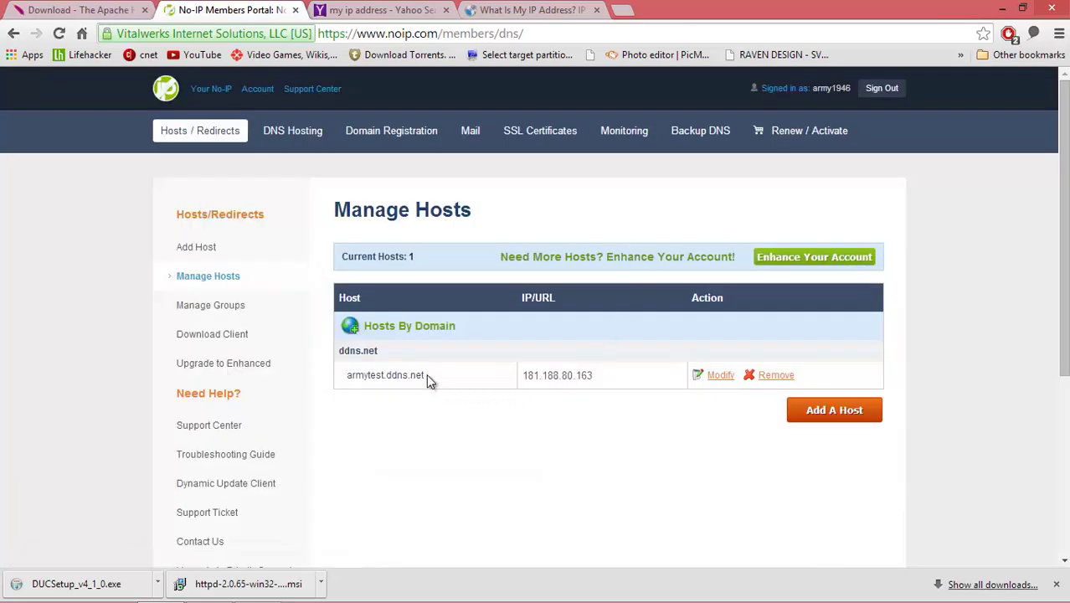
{"action": "left_click_drag", "start_coordinate": [426, 373], "coordinate": [345, 381]}
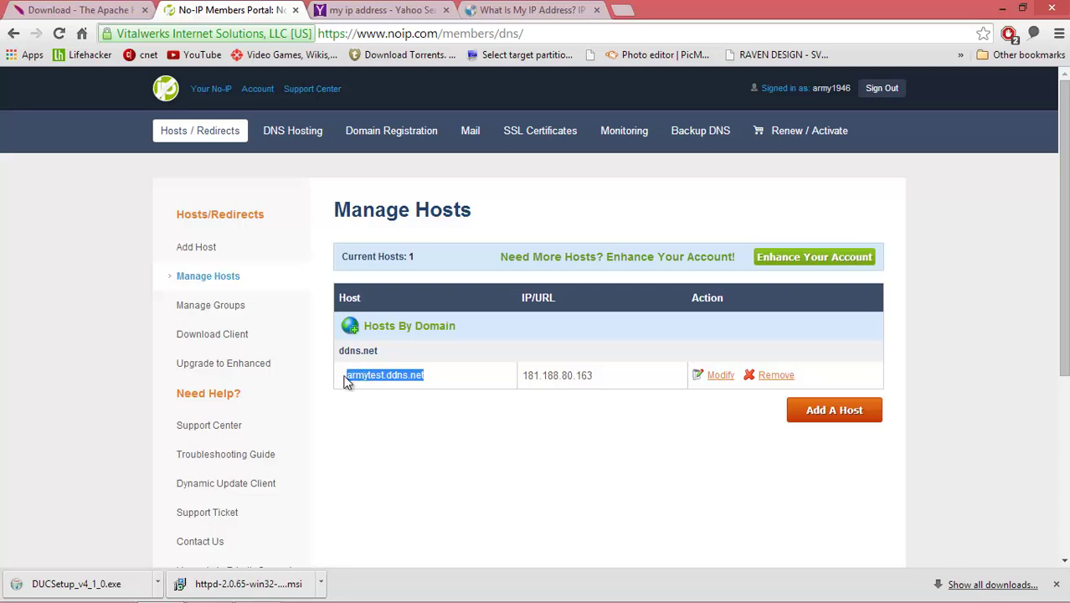
{"action": "right_click", "coordinate": [369, 383]}
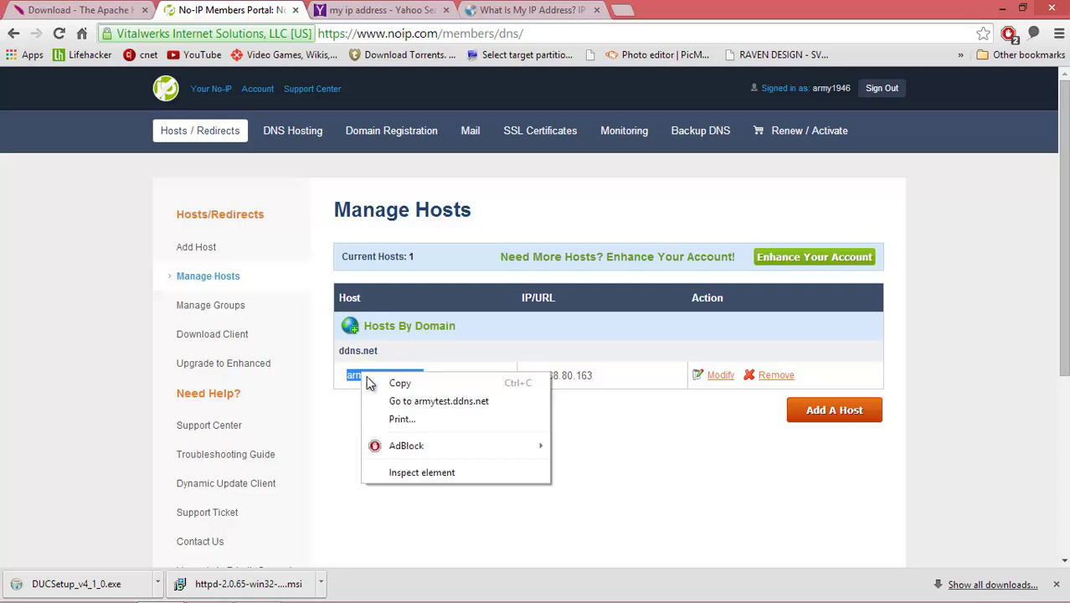
{"action": "left_click", "coordinate": [393, 383]}
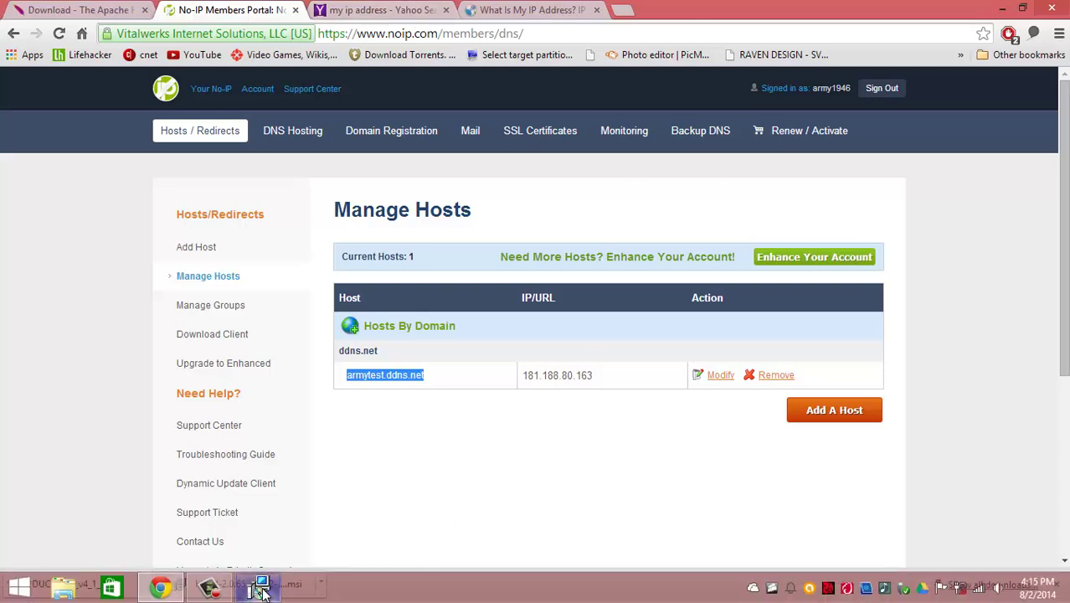
{"action": "left_click", "coordinate": [251, 590]}
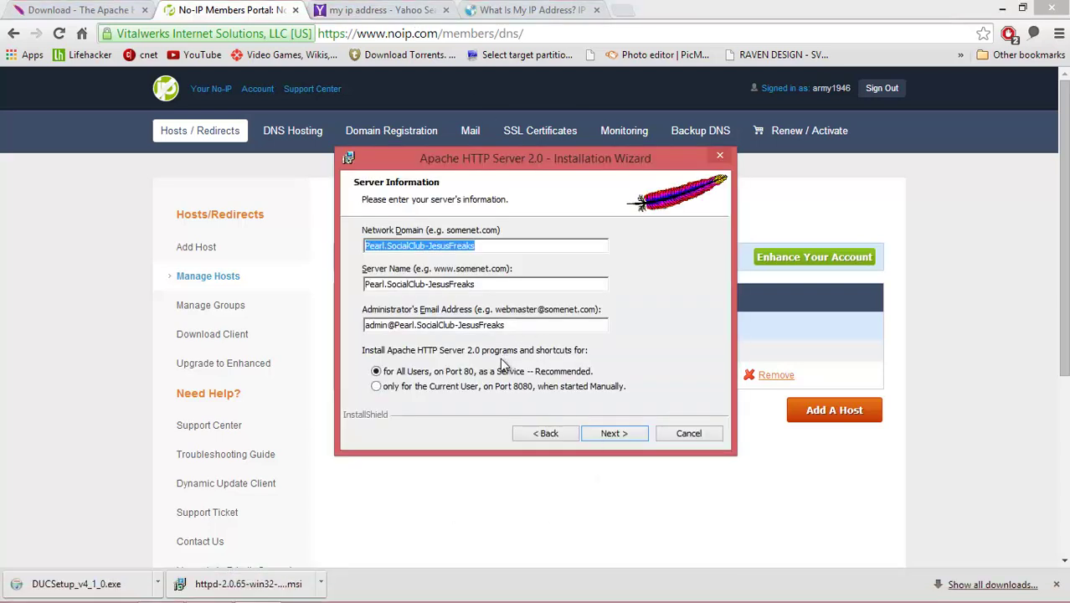
- Enter armytest.ddns.net as both the network domain and the server name
{"action": "key", "text": "ctrl+v"}
{"action": "key", "text": "Tab"}
{"action": "key", "text": "ctrl+v"}
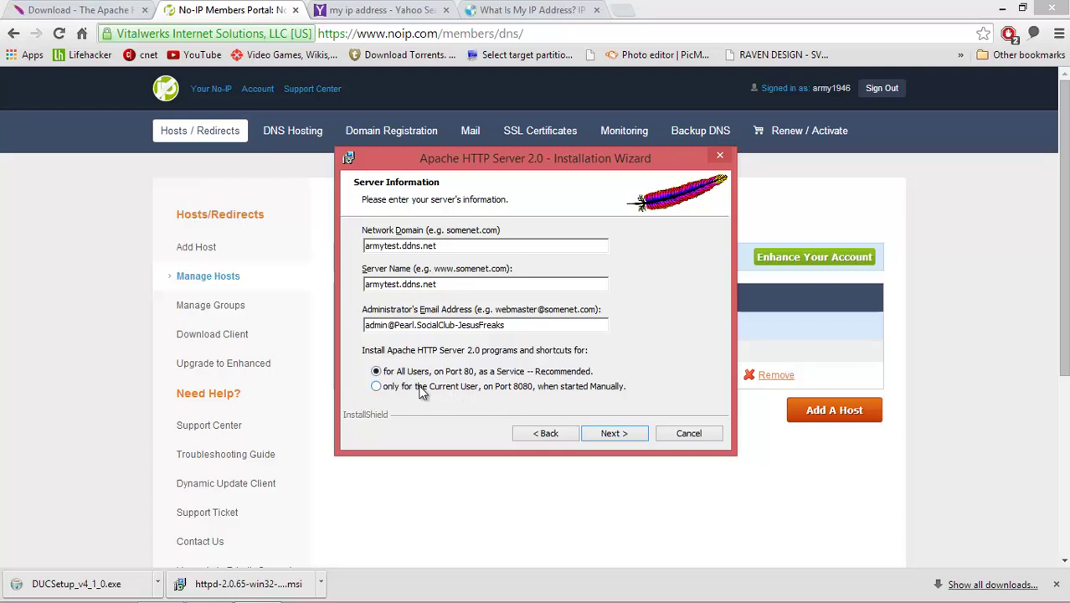
{"action": "left_click", "coordinate": [611, 437]}
- Install Apache 2.0.65 with default setup type and folder, approving UAC, then finish
{"action": "left_click", "coordinate": [609, 438]}
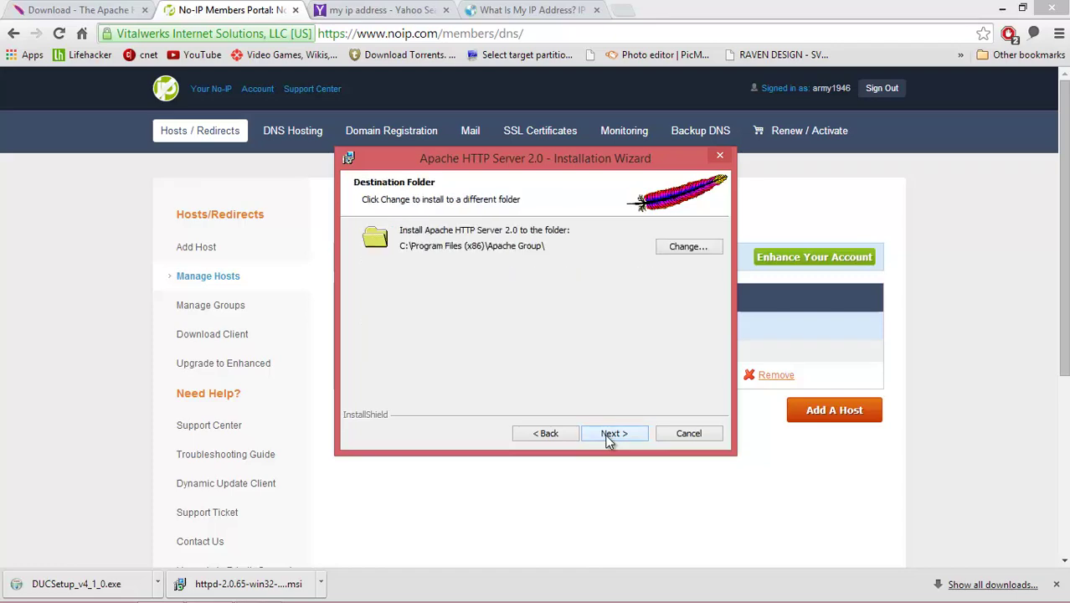
{"action": "left_click", "coordinate": [608, 434]}
{"action": "left_click", "coordinate": [610, 433]}
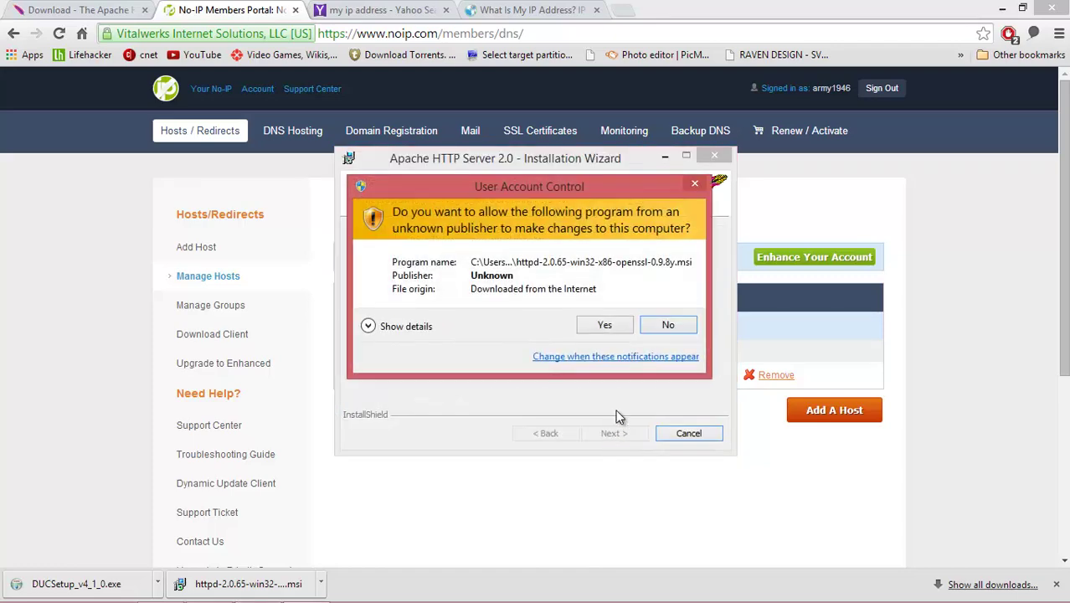
{"action": "left_click", "coordinate": [605, 325]}
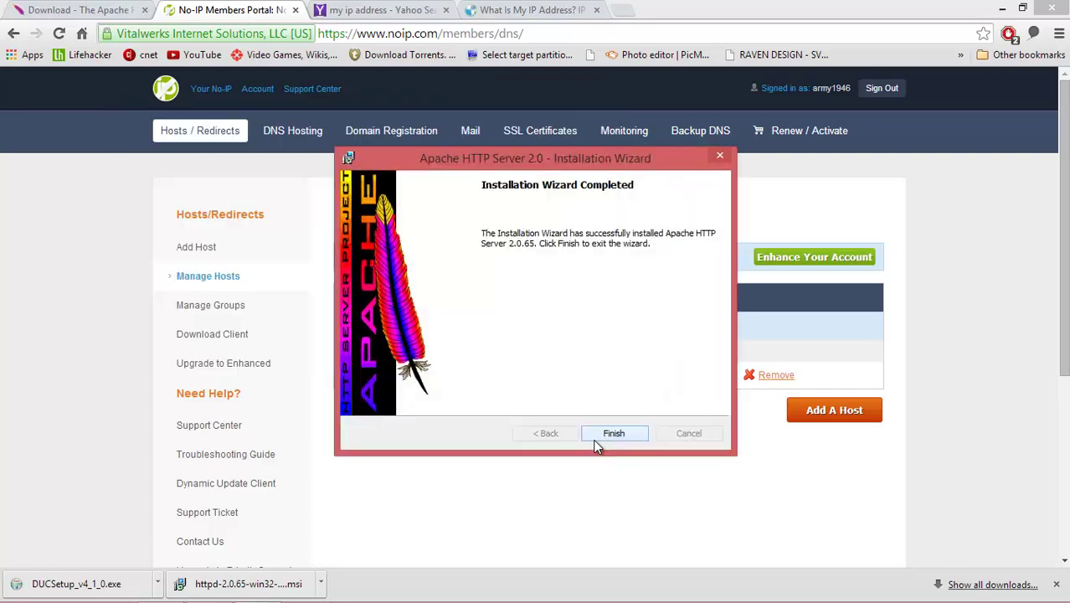
{"action": "left_click", "coordinate": [596, 437]}
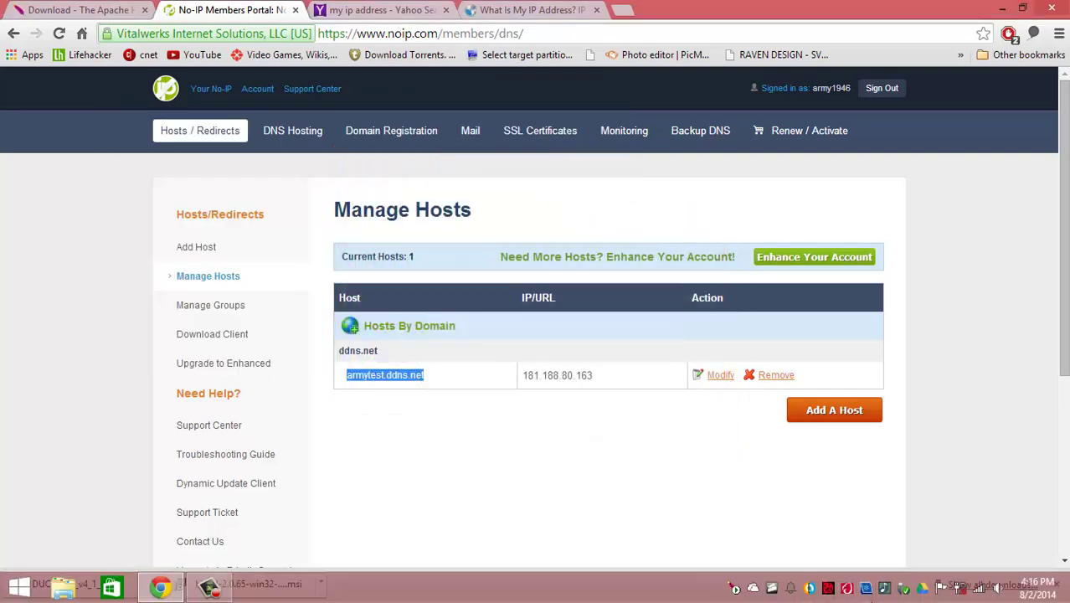
- Check the Apache service controls, then open Chrome's Downloads page from the main menu
{"action": "left_click", "coordinate": [734, 590]}
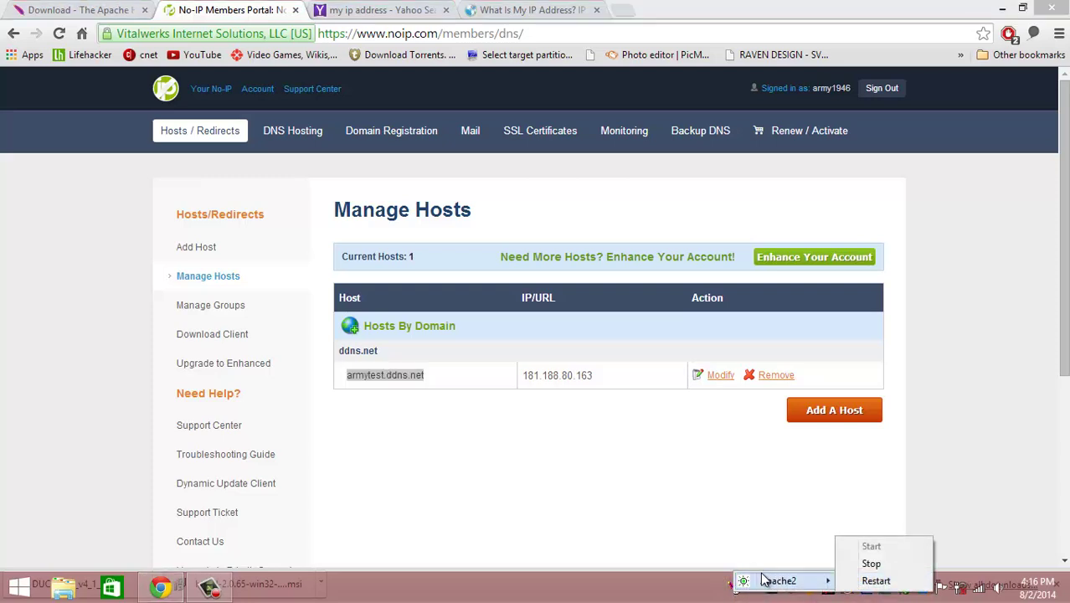
{"action": "left_click", "coordinate": [707, 596]}
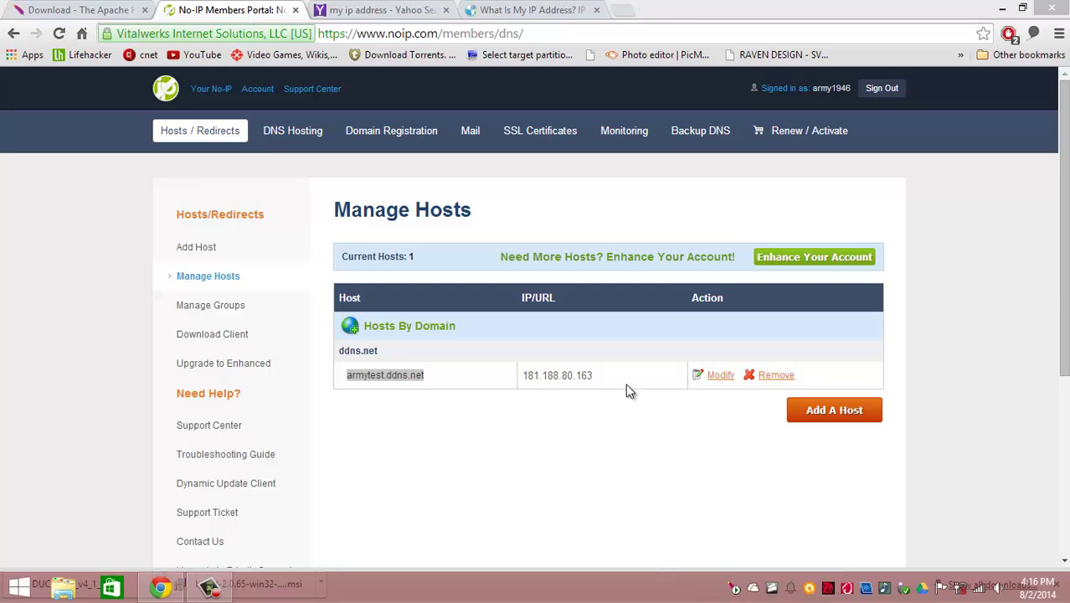
{"action": "left_click", "coordinate": [1059, 34]}
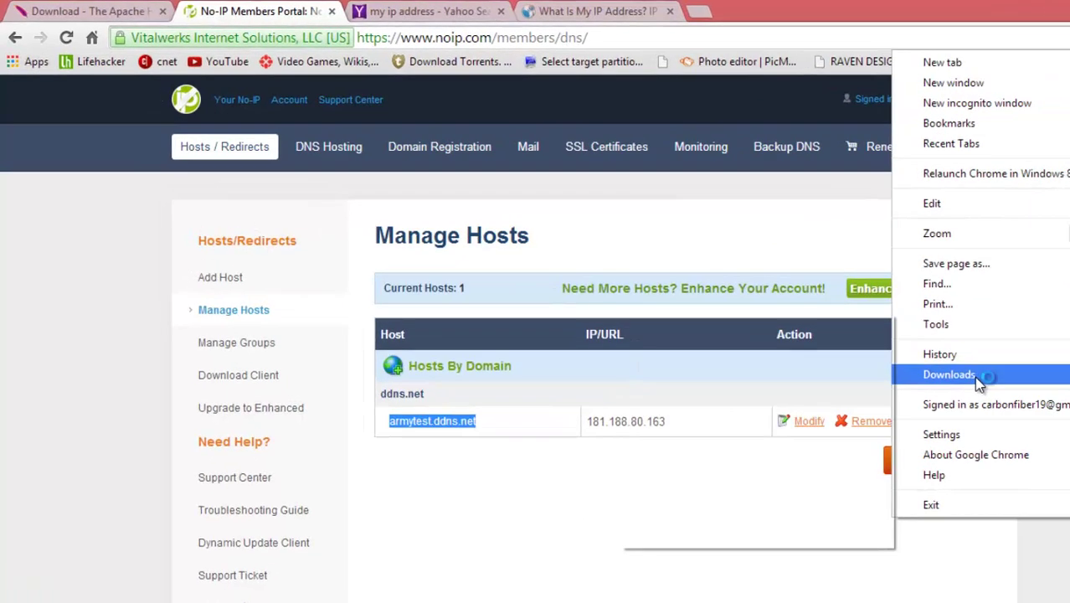
{"action": "left_click", "coordinate": [871, 334]}
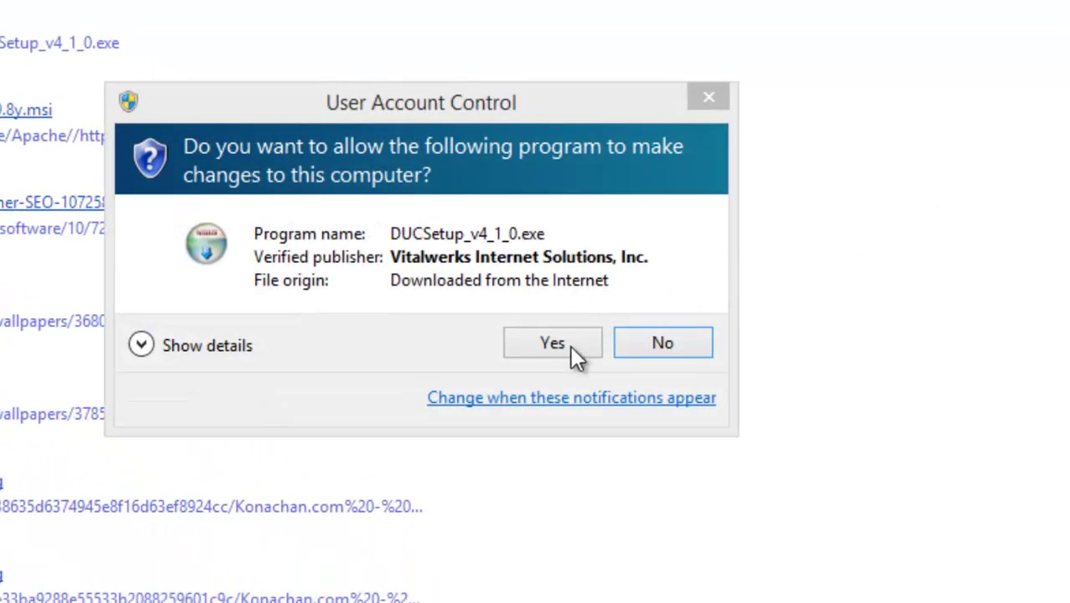
- Install NO-IP DUC V4.1.0 to the default location and launch the client at finish
{"action": "left_click", "coordinate": [570, 344]}
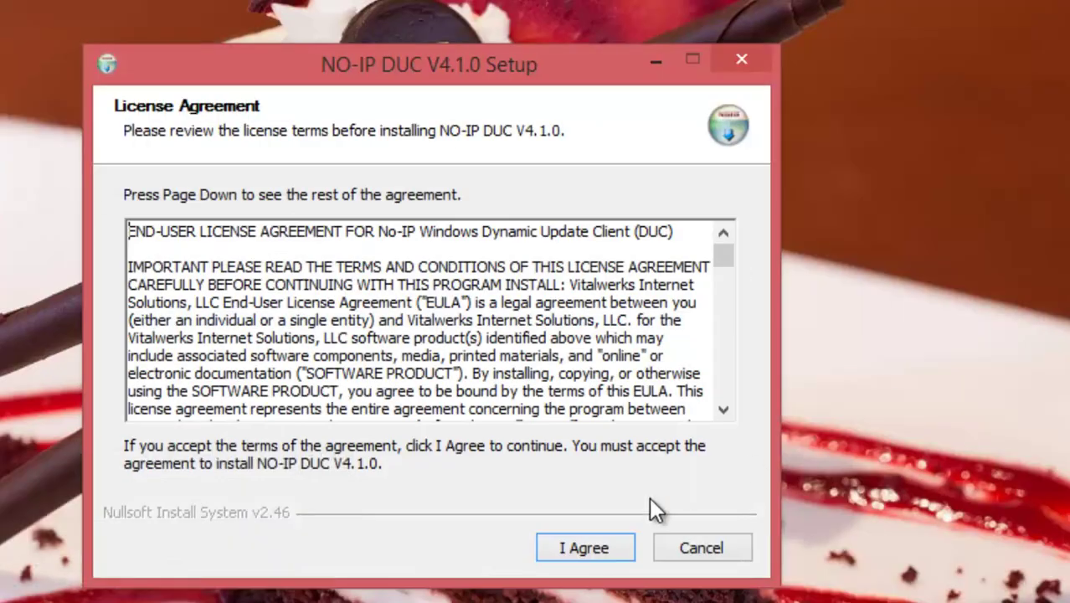
{"action": "left_click", "coordinate": [570, 544]}
{"action": "left_click", "coordinate": [570, 544]}
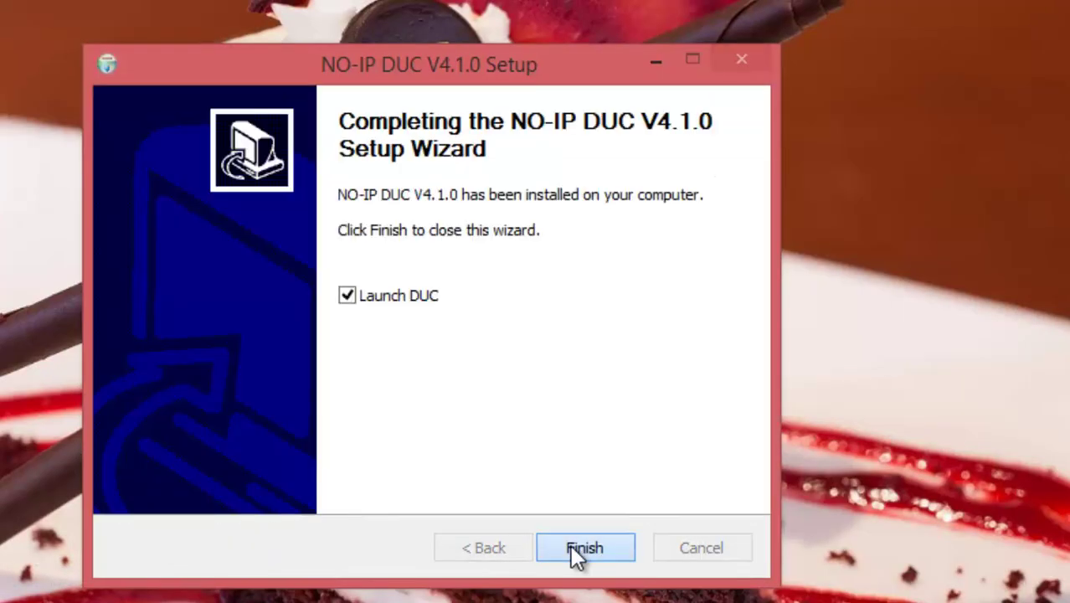
{"action": "left_click", "coordinate": [584, 547]}
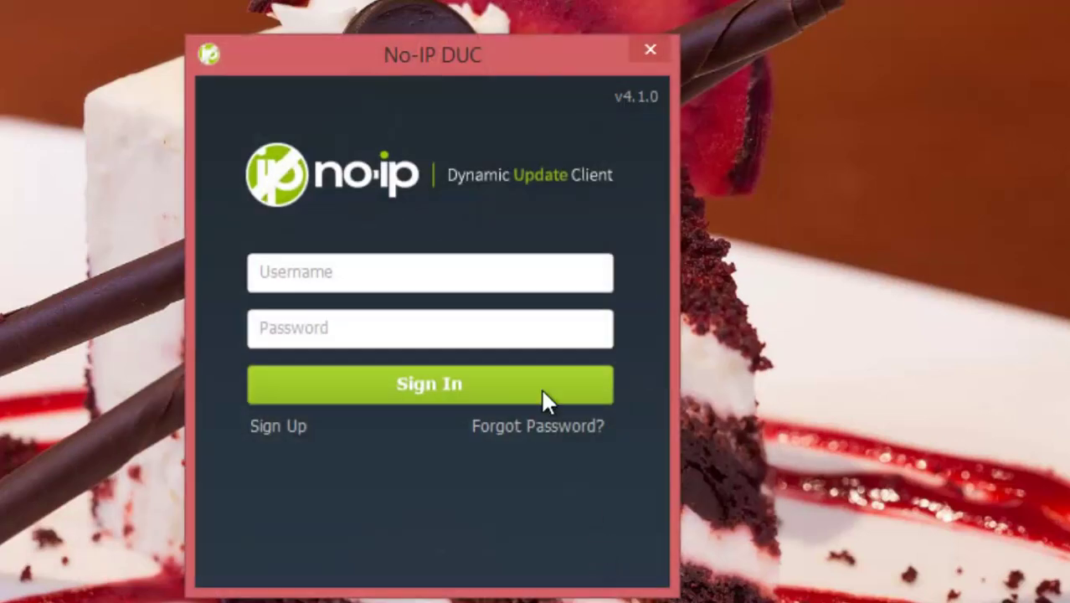
- Sign in to No-IP DUC with the account e-mail and password
{"action": "left_click", "coordinate": [580, 263]}
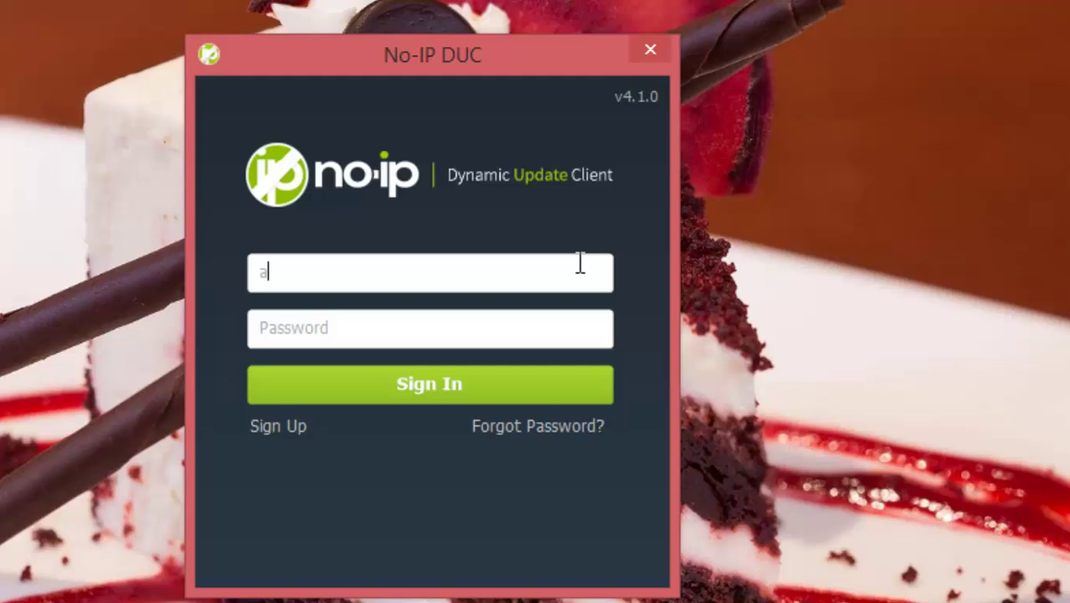
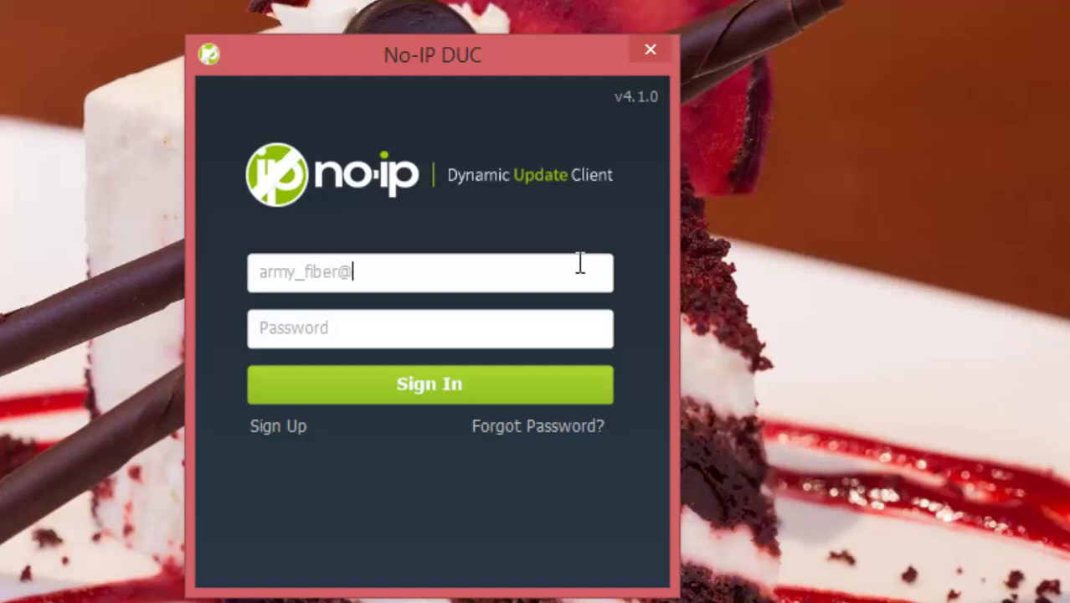
{"action": "key", "text": "Tab"}
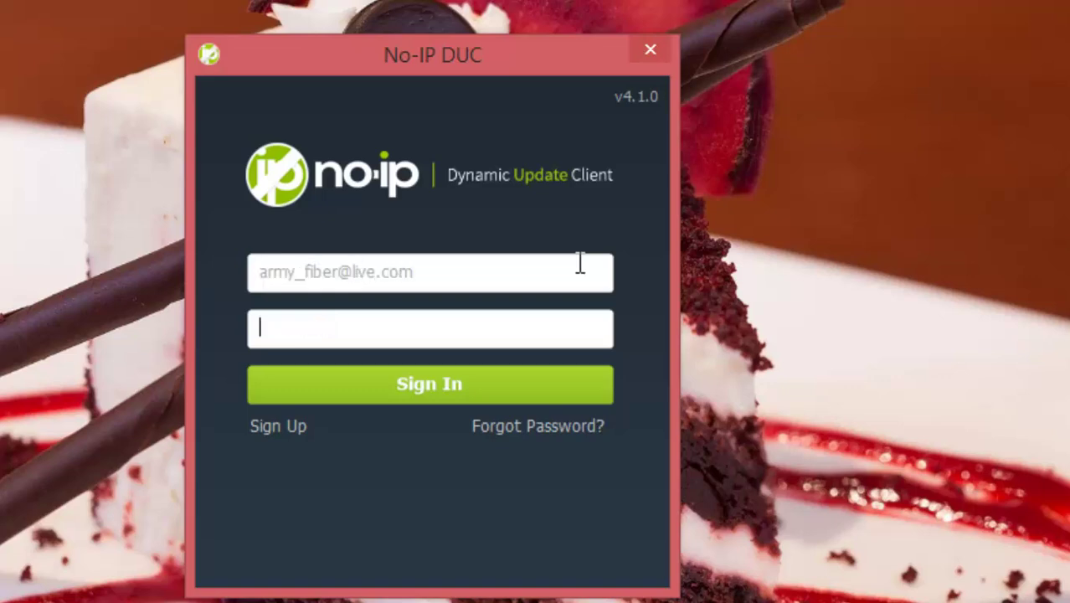
{"action": "type", "text": "********"}
{"action": "left_click", "coordinate": [520, 397]}
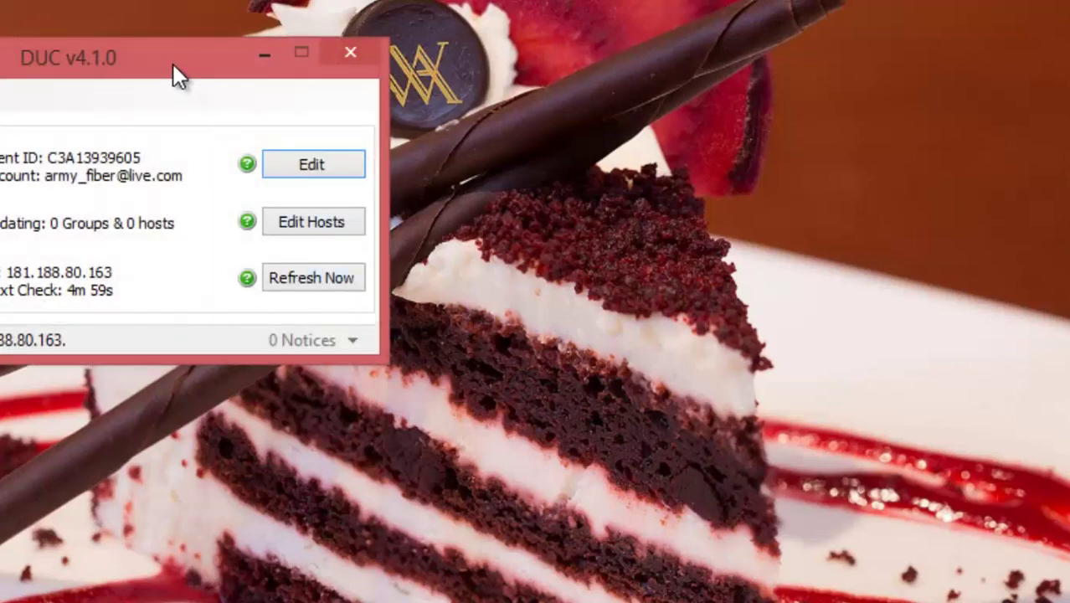
- Tick armytest.ddns.net in Edit Hosts, save it, and close the DUC window after it updates
{"action": "left_click_drag", "start_coordinate": [170, 67], "coordinate": [598, 206]}
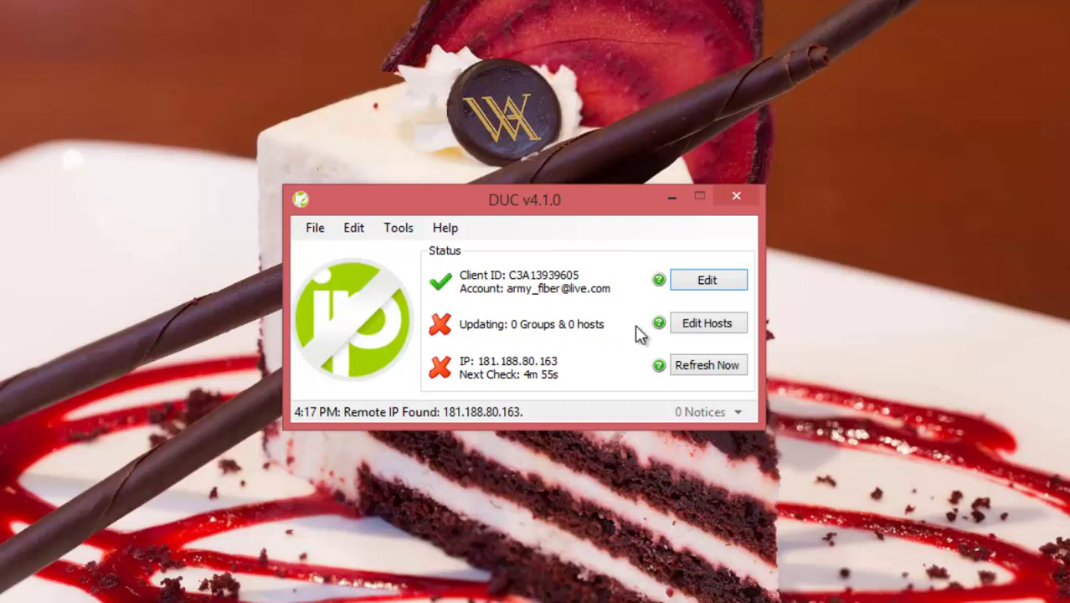
{"action": "left_click", "coordinate": [711, 326]}
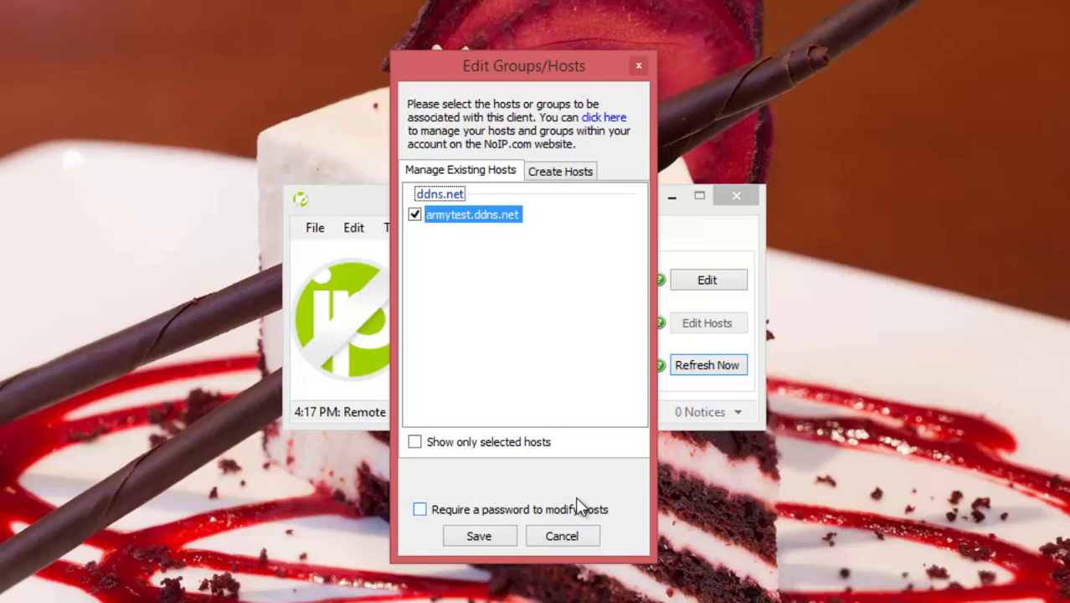
{"action": "left_click", "coordinate": [502, 535]}
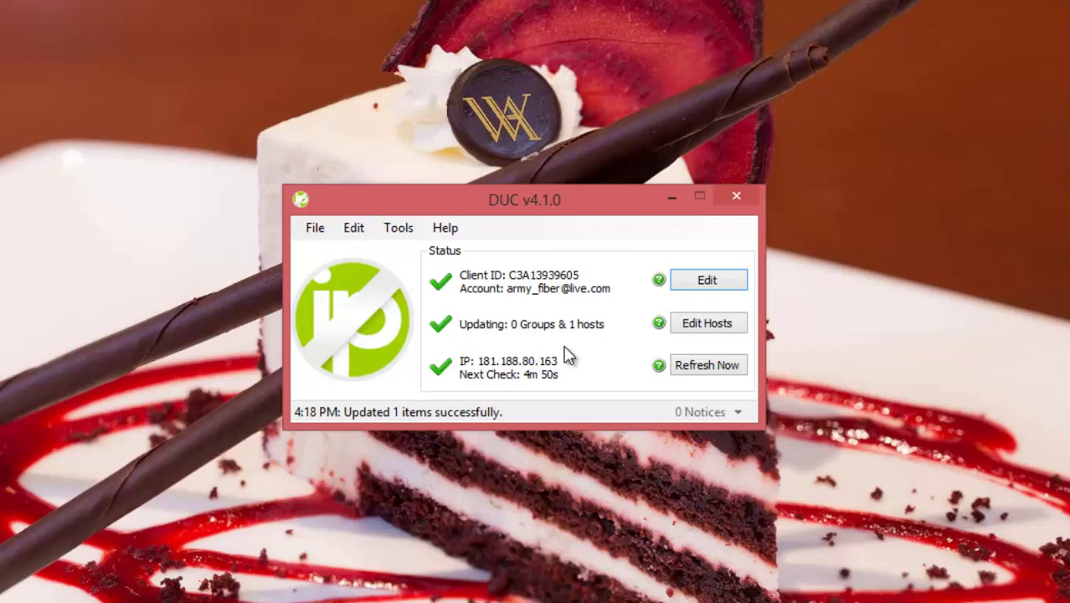
{"action": "left_click", "coordinate": [738, 196]}
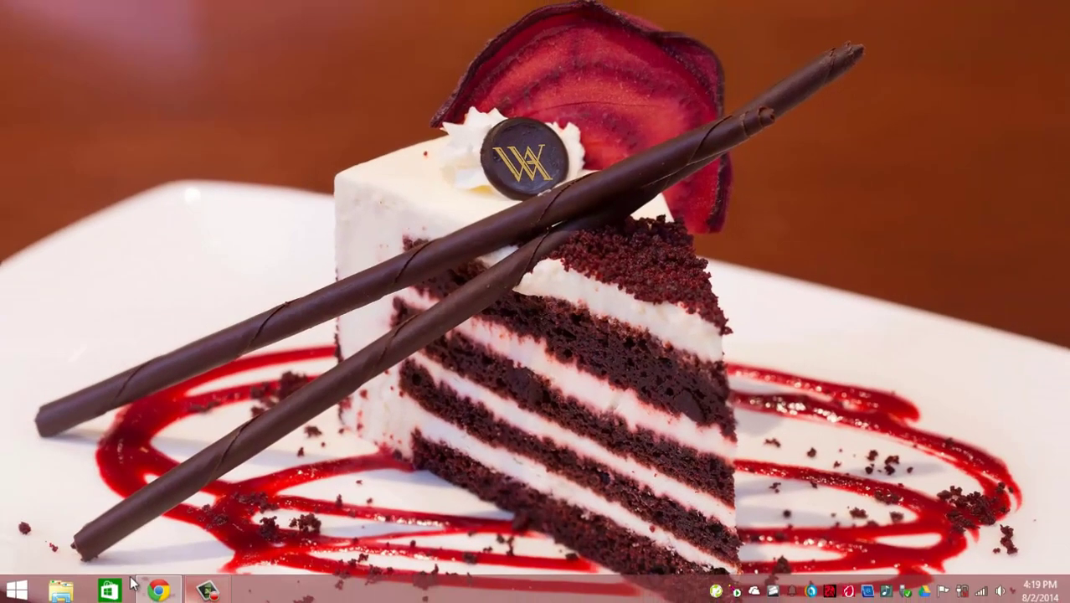
- Load localhost in Chrome to verify the Apache test page, then minimize the browser
{"action": "left_click", "coordinate": [159, 591]}
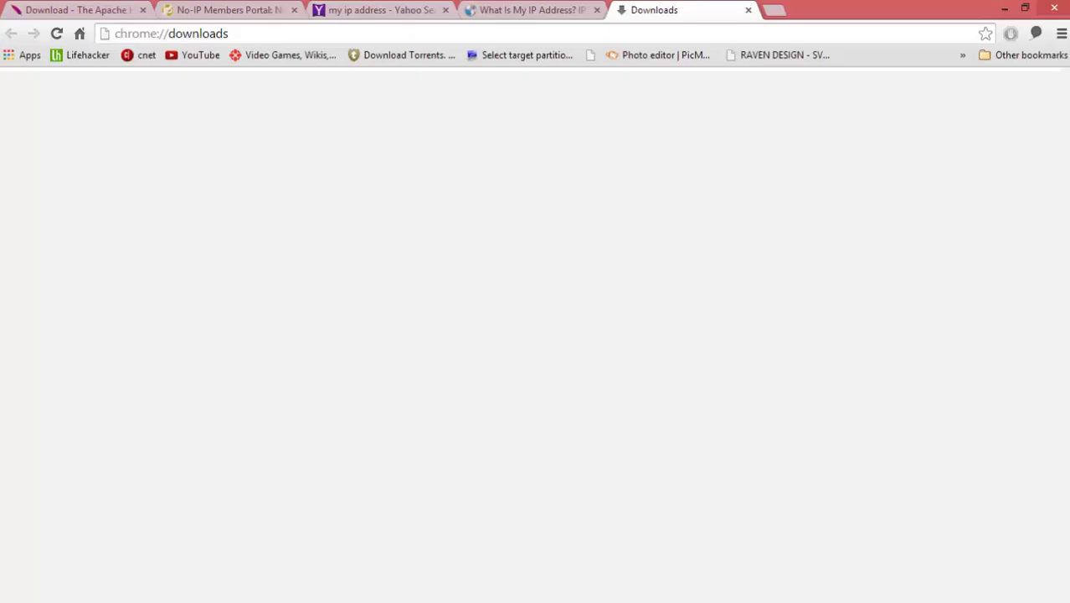
{"action": "left_click", "coordinate": [611, 33]}
{"action": "type", "text": "localhost"}
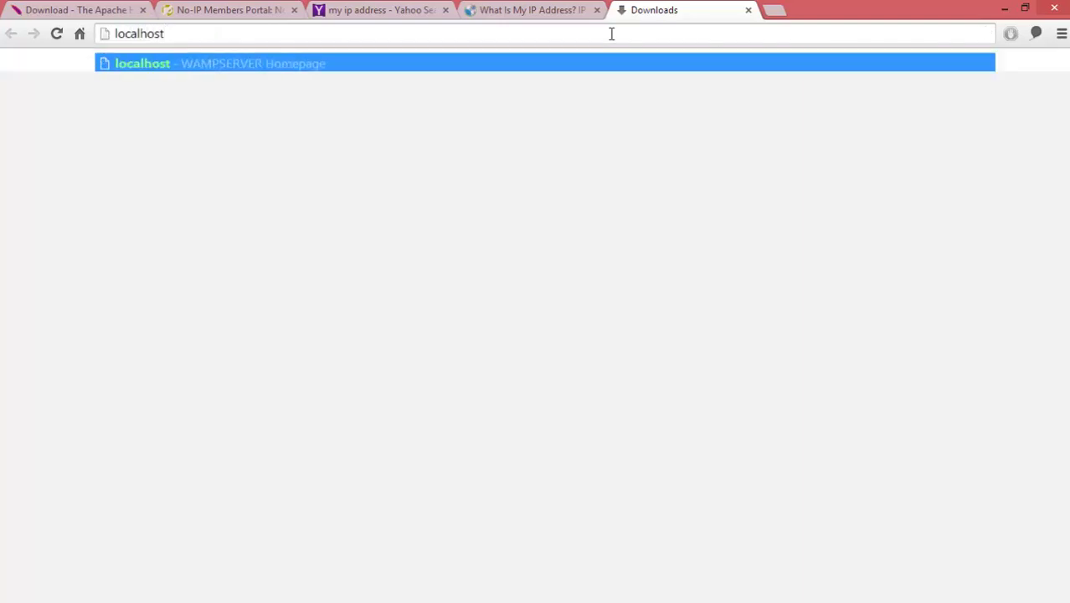
{"action": "key", "text": "Return"}
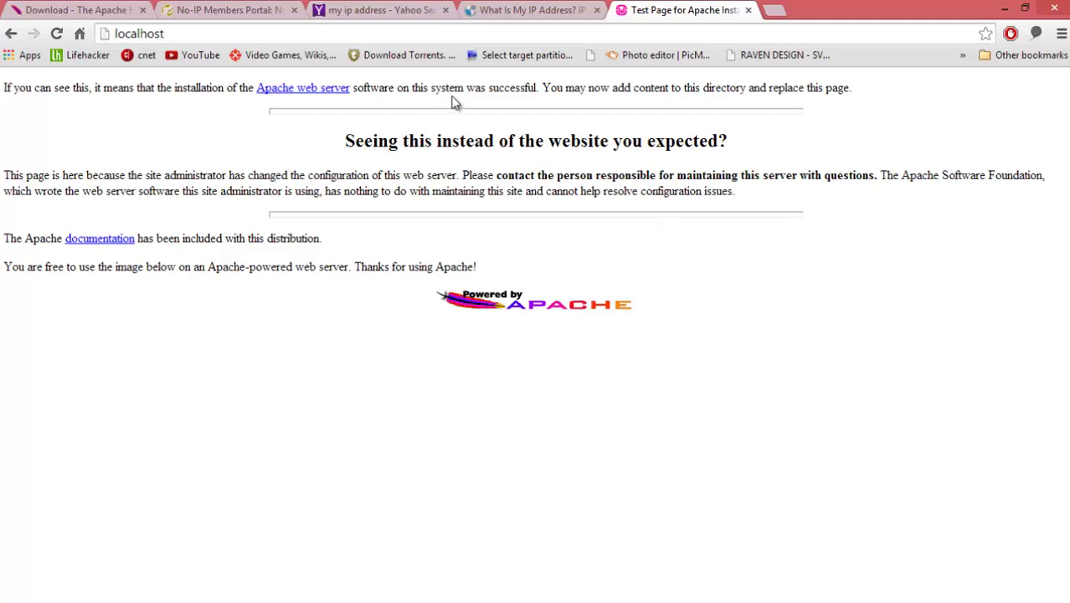
{"action": "left_click", "coordinate": [190, 38]}
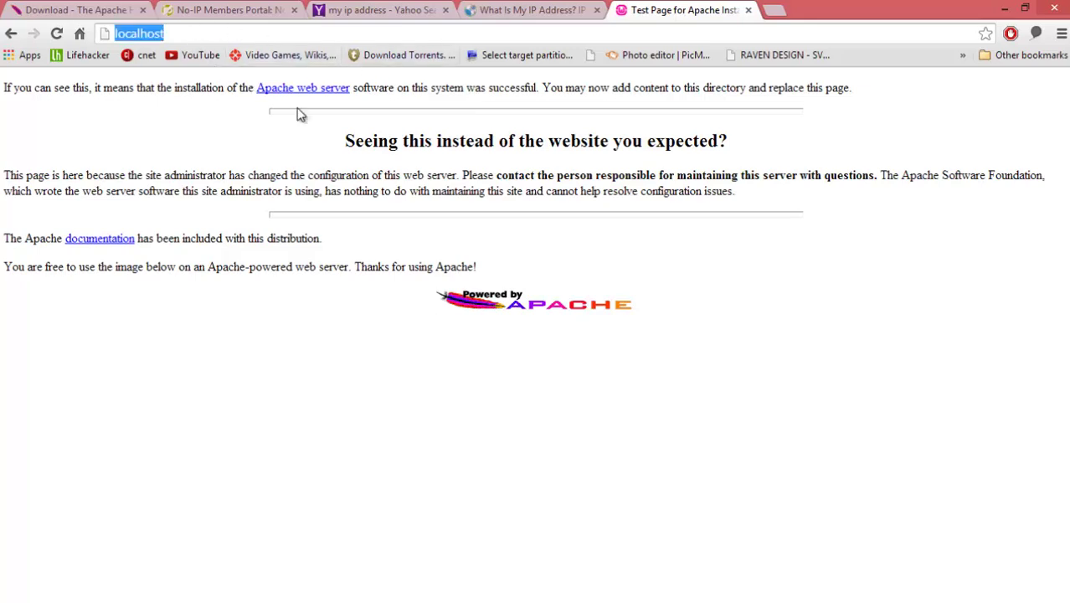
{"action": "left_click", "coordinate": [487, 180]}
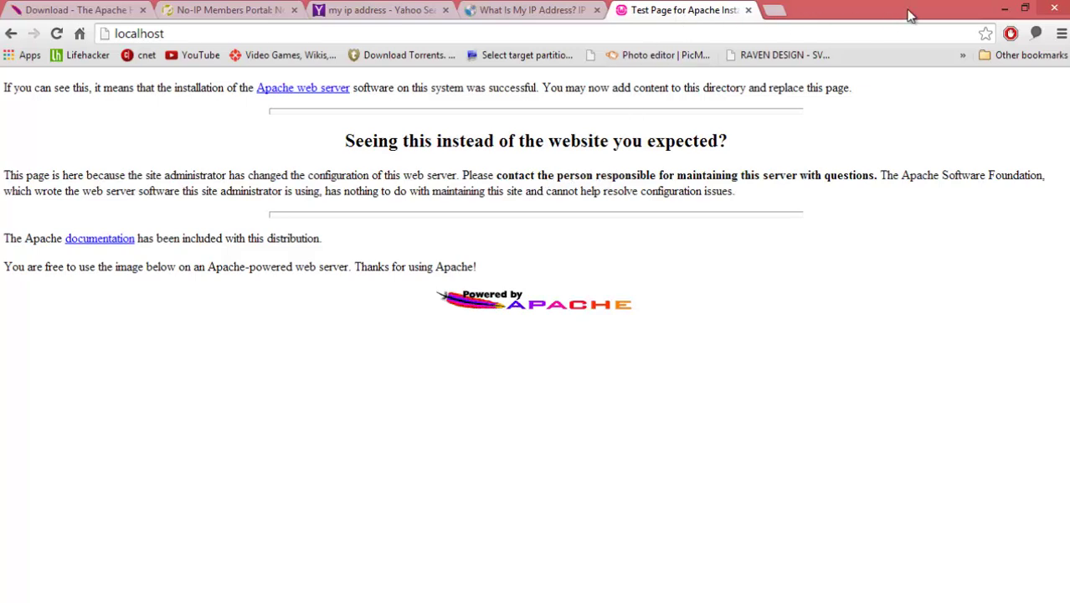
{"action": "left_click", "coordinate": [1003, 7]}
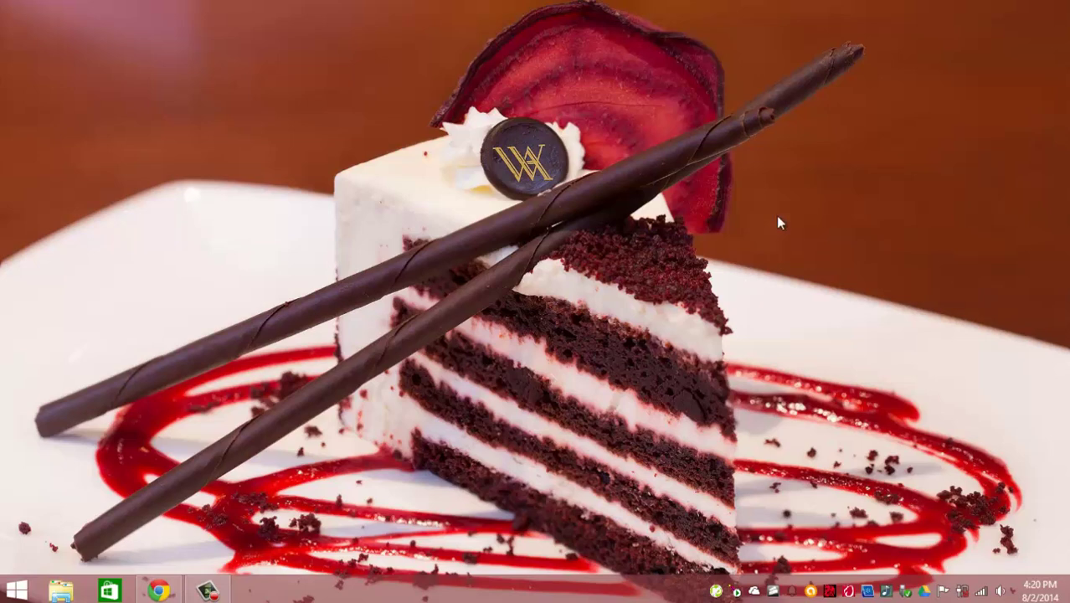
- Switch Control Panel to Large icons and launch Windows Firewall with Advanced Security from Administrative Tools
{"action": "right_click", "coordinate": [11, 596]}
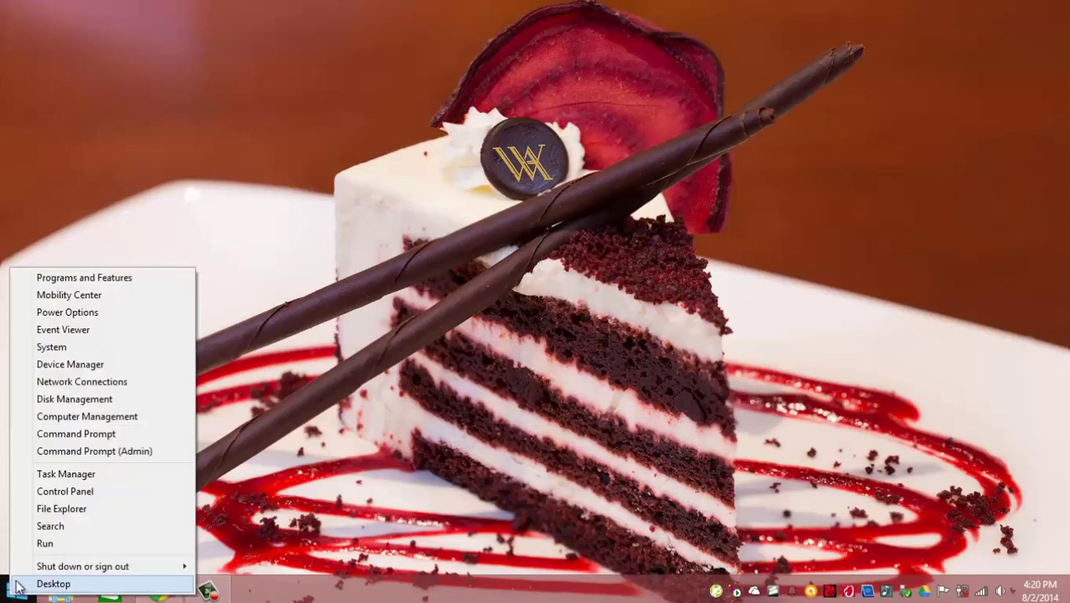
{"action": "left_click", "coordinate": [109, 492]}
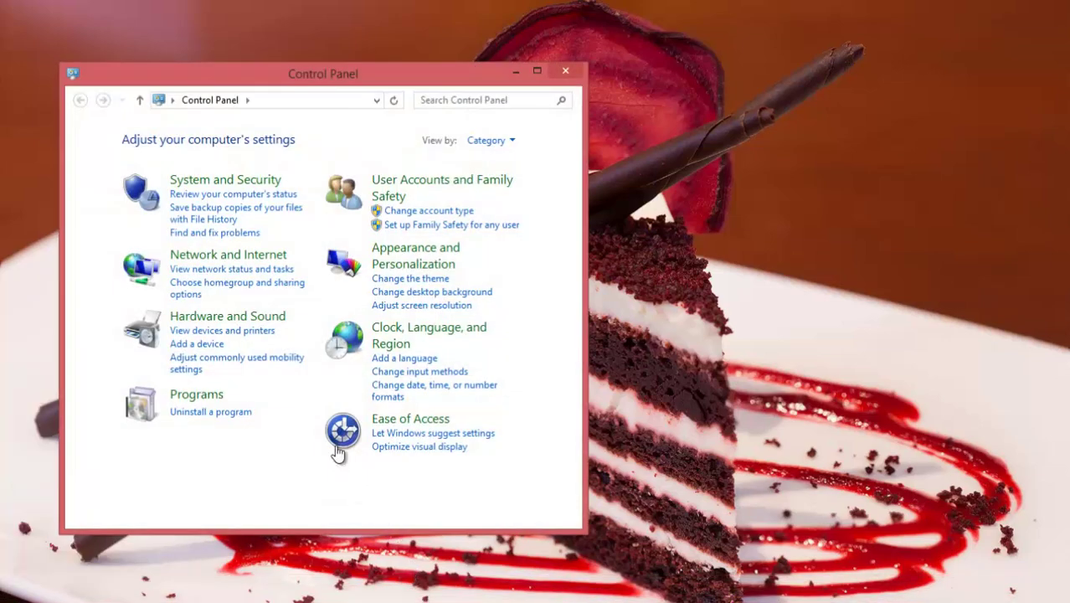
{"action": "left_click", "coordinate": [509, 142]}
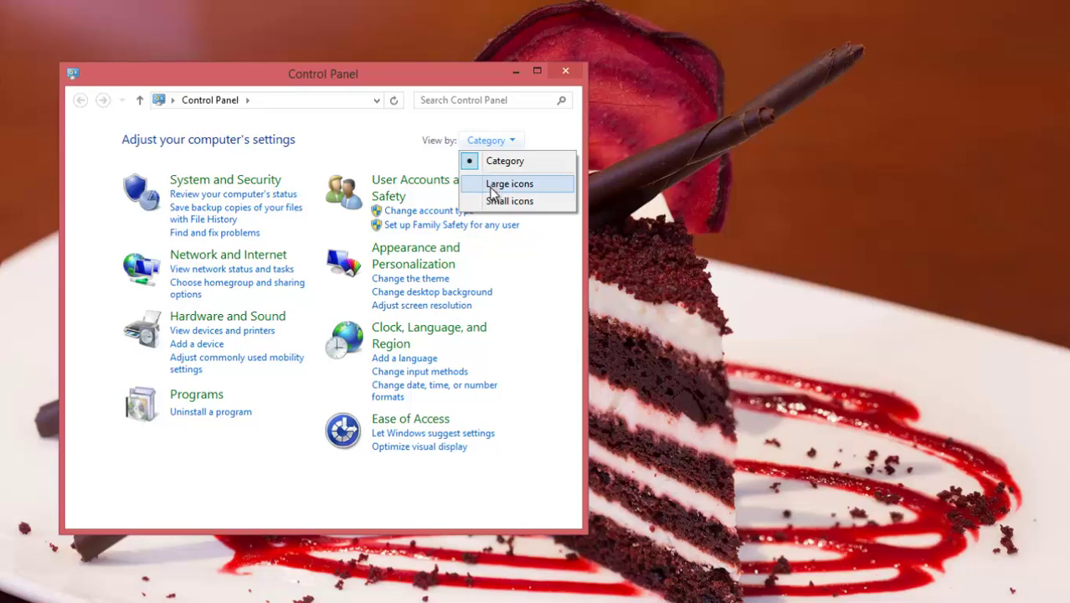
{"action": "left_click", "coordinate": [492, 182]}
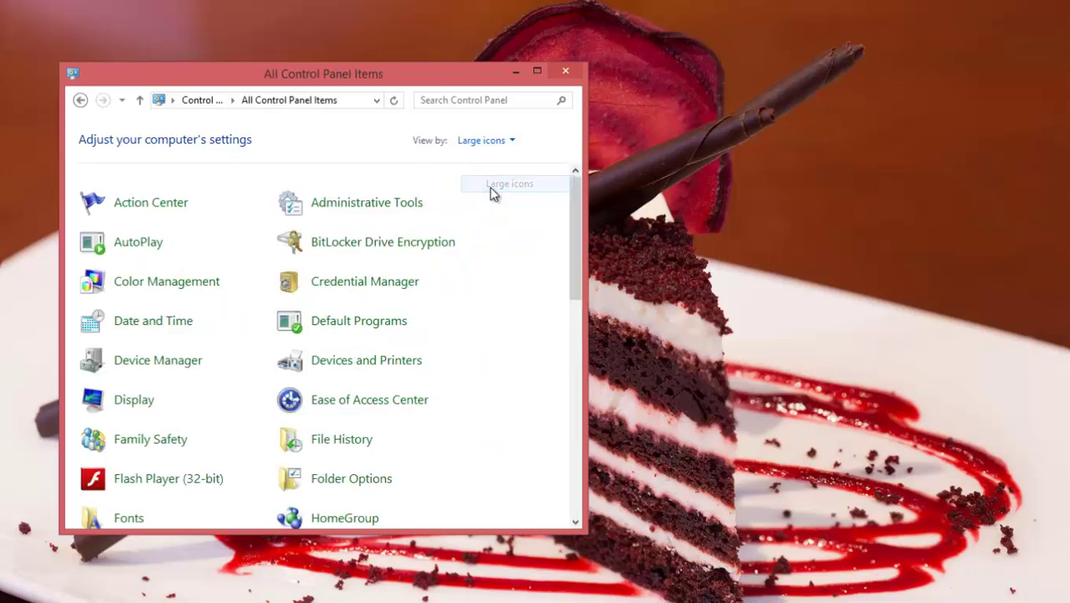
{"action": "left_click", "coordinate": [403, 203]}
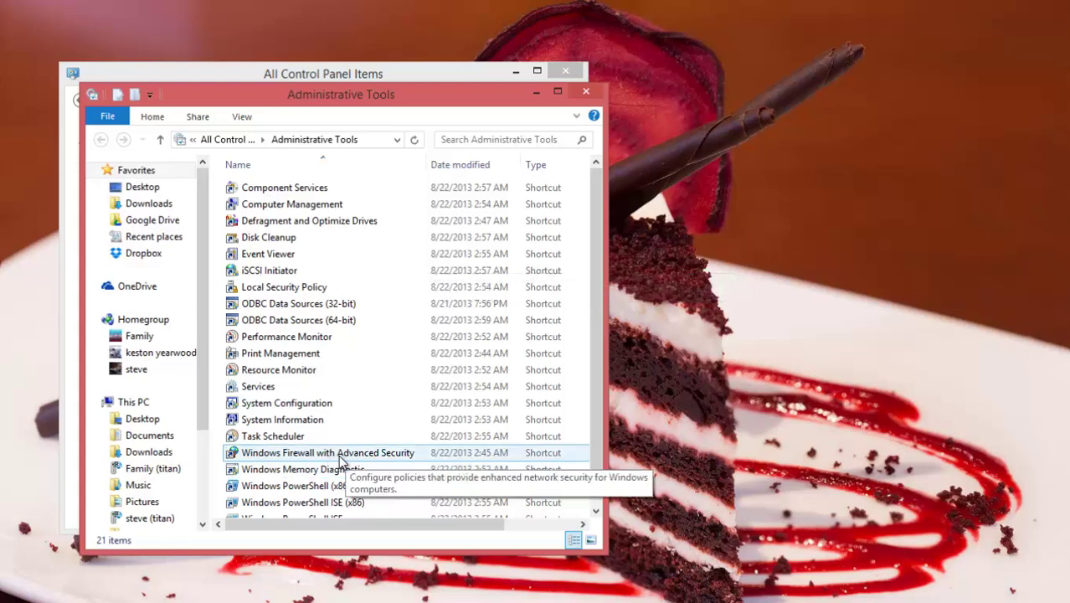
{"action": "left_click", "coordinate": [338, 459]}
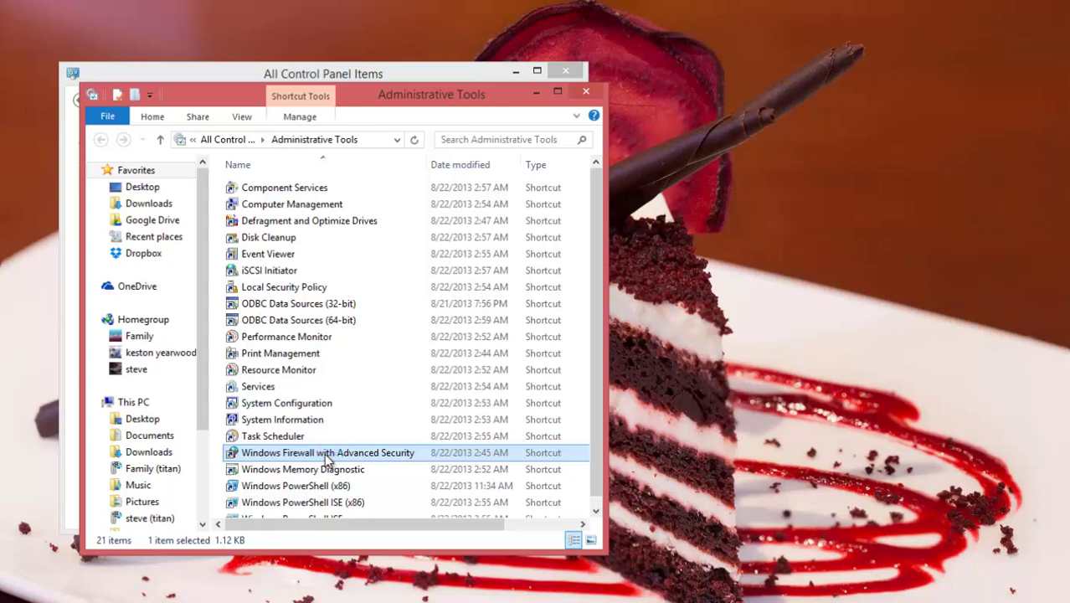
{"action": "double_click", "coordinate": [326, 458]}
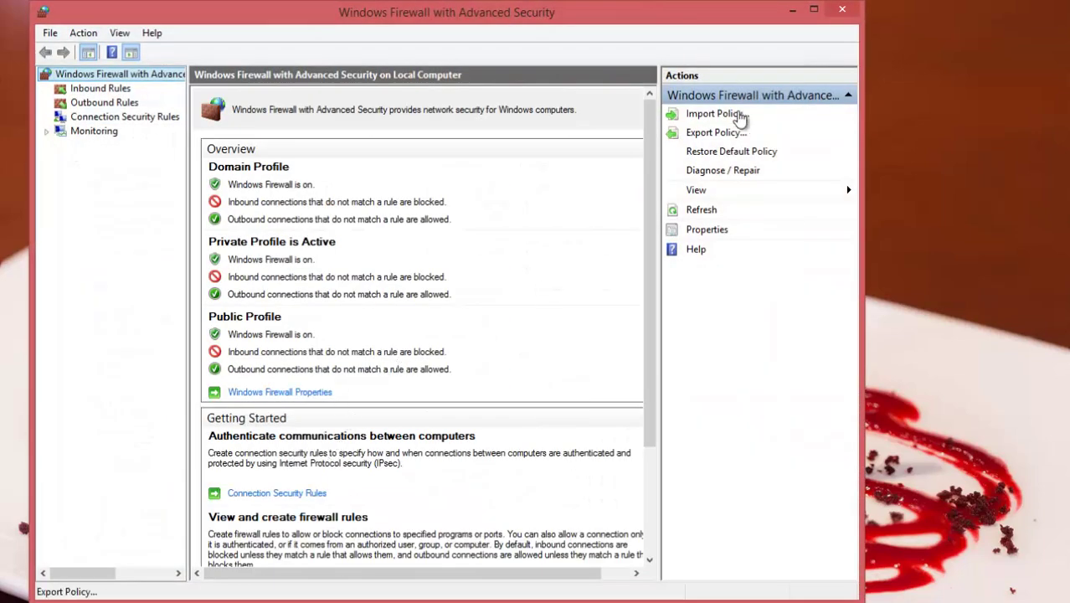
- Maximize the firewall console and start a New Rule under Inbound Rules
{"action": "left_click", "coordinate": [813, 9]}
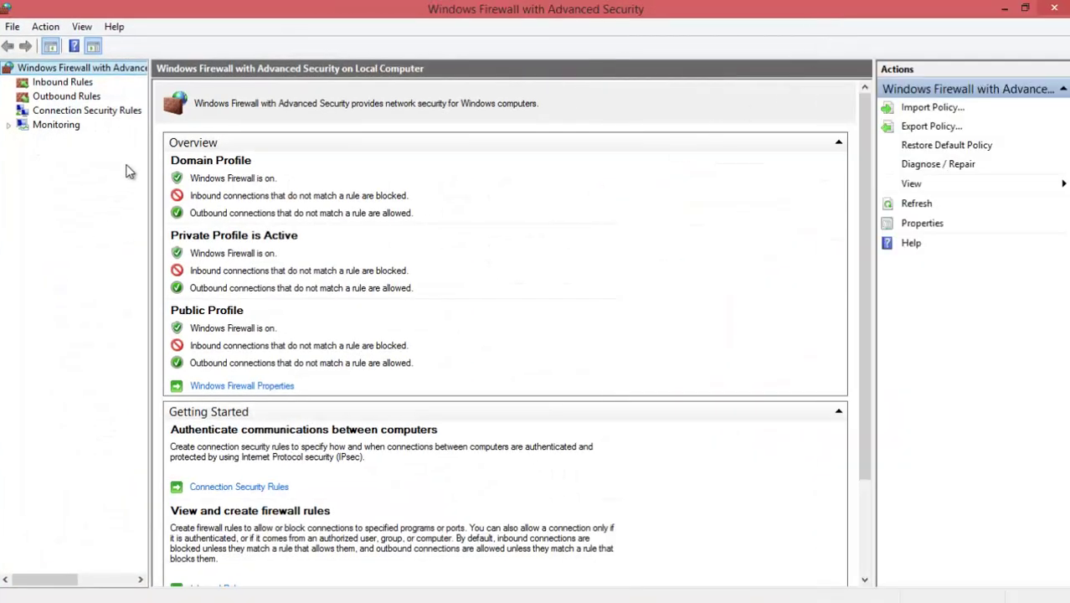
{"action": "left_click", "coordinate": [62, 82]}
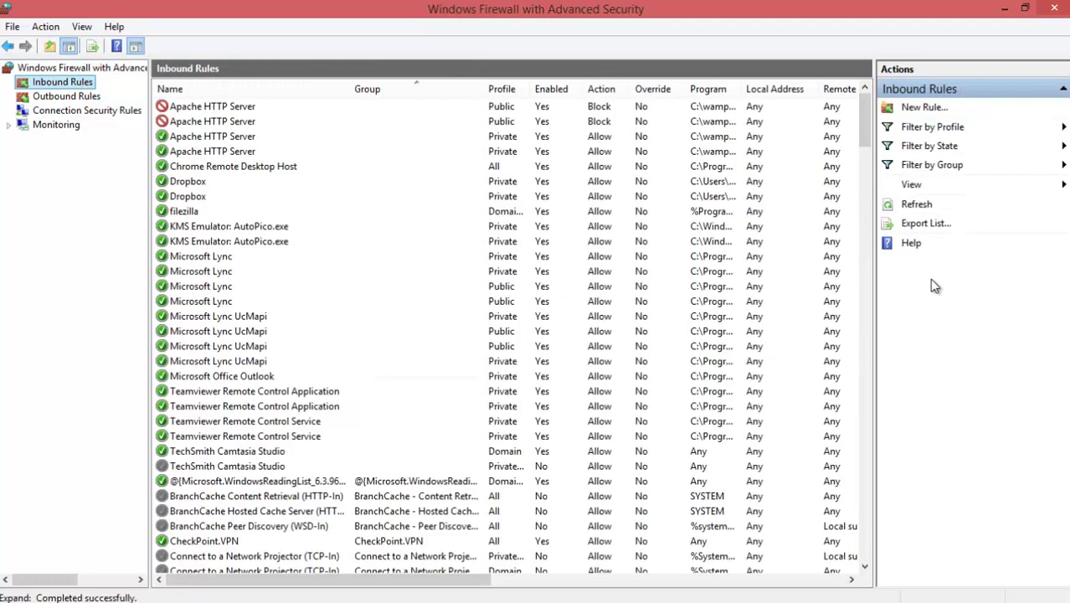
{"action": "left_click", "coordinate": [929, 110]}
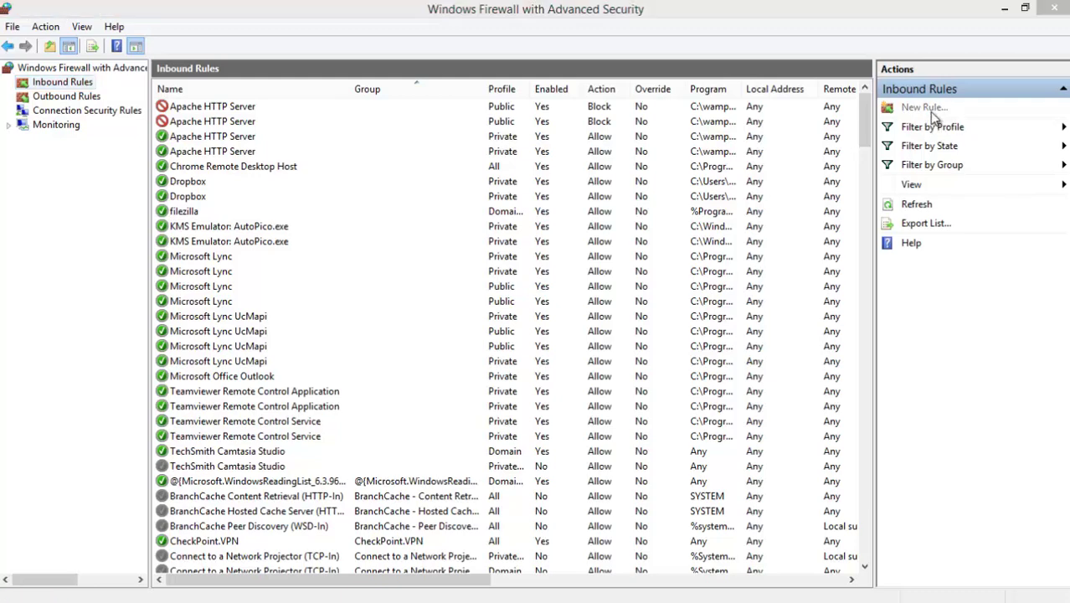
{"action": "left_click_drag", "start_coordinate": [499, 104], "coordinate": [699, 108]}
- Set the inbound rule to allow TCP local port 80 on all three profiles
{"action": "left_click", "coordinate": [467, 242]}
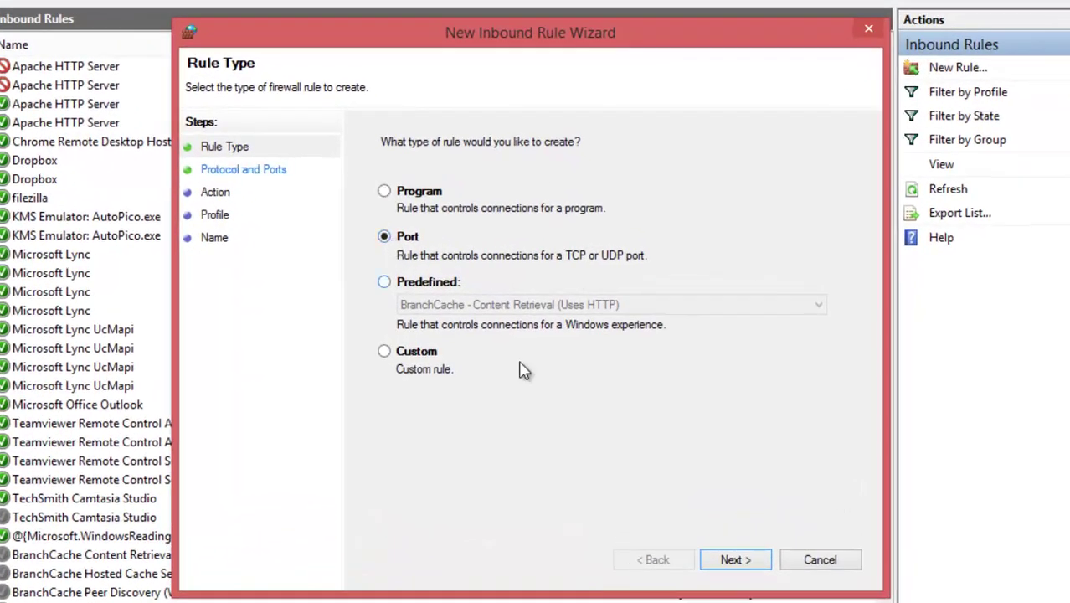
{"action": "left_click", "coordinate": [736, 561]}
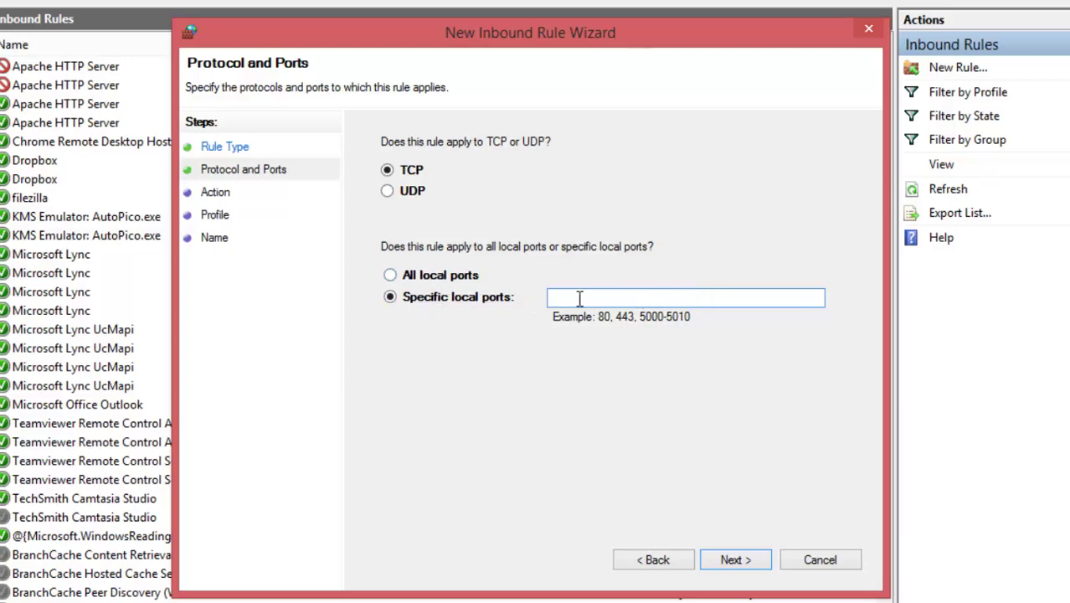
{"action": "left_click", "coordinate": [390, 298]}
{"action": "left_click", "coordinate": [556, 301]}
{"action": "type", "text": "80"}
{"action": "left_click", "coordinate": [735, 560]}
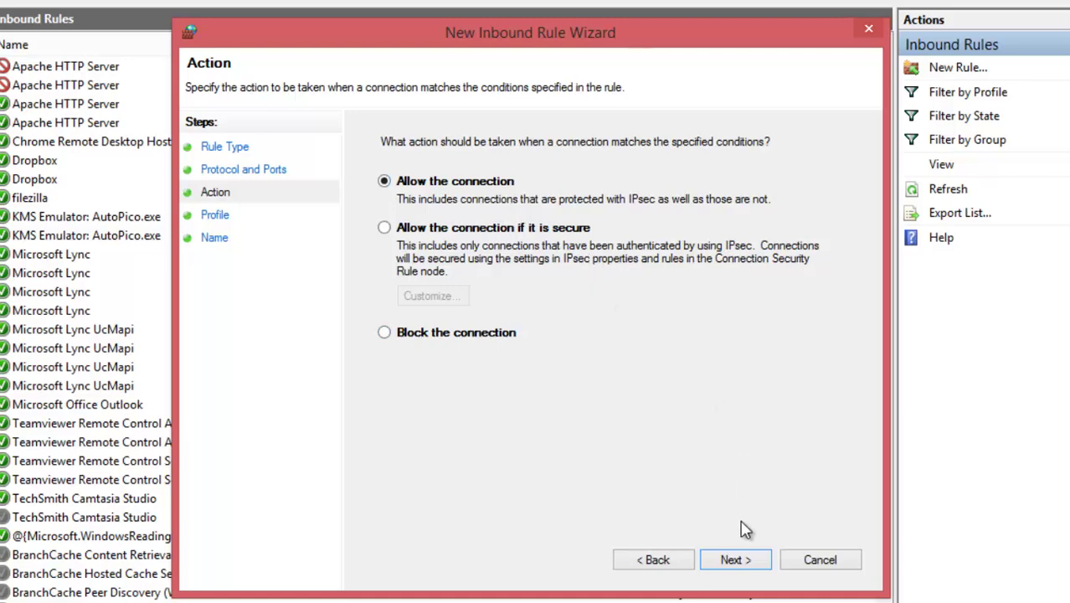
{"action": "left_click", "coordinate": [748, 561]}
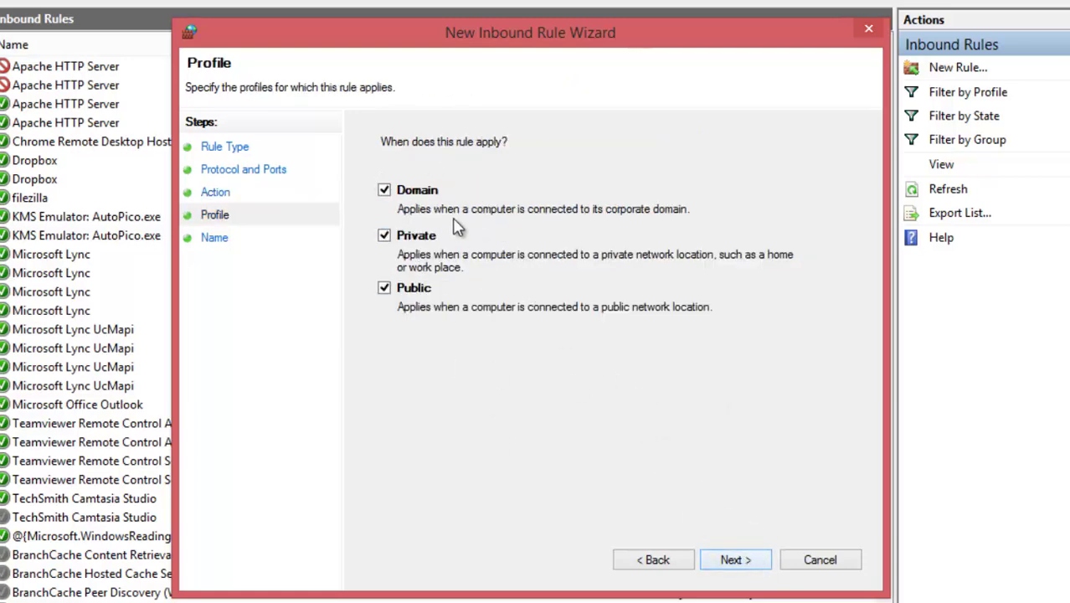
{"action": "left_click", "coordinate": [752, 561]}
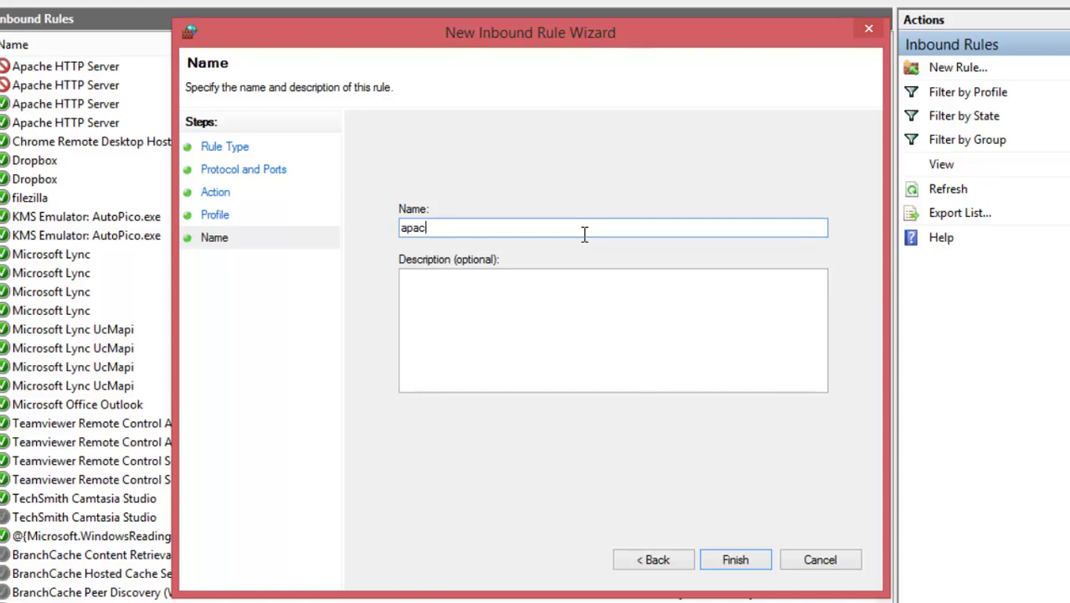
- Name the rule 'apache web server' with description 'web site' and finish the wizard
{"action": "type", "text": "apache web server"}
{"action": "key", "text": "Tab"}
{"action": "type", "text": "web"}
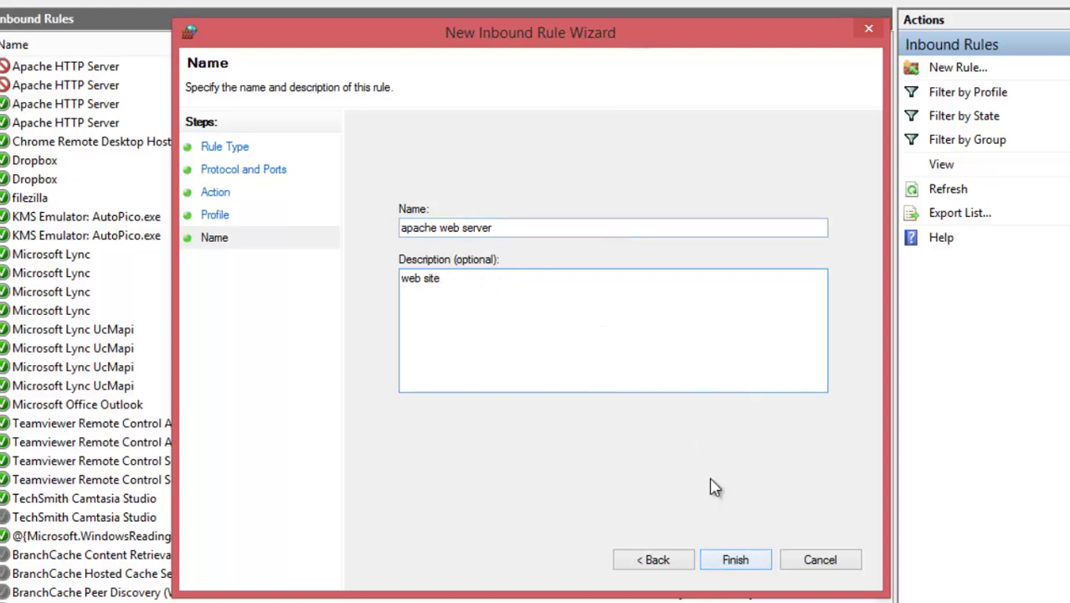
{"action": "left_click", "coordinate": [752, 562]}
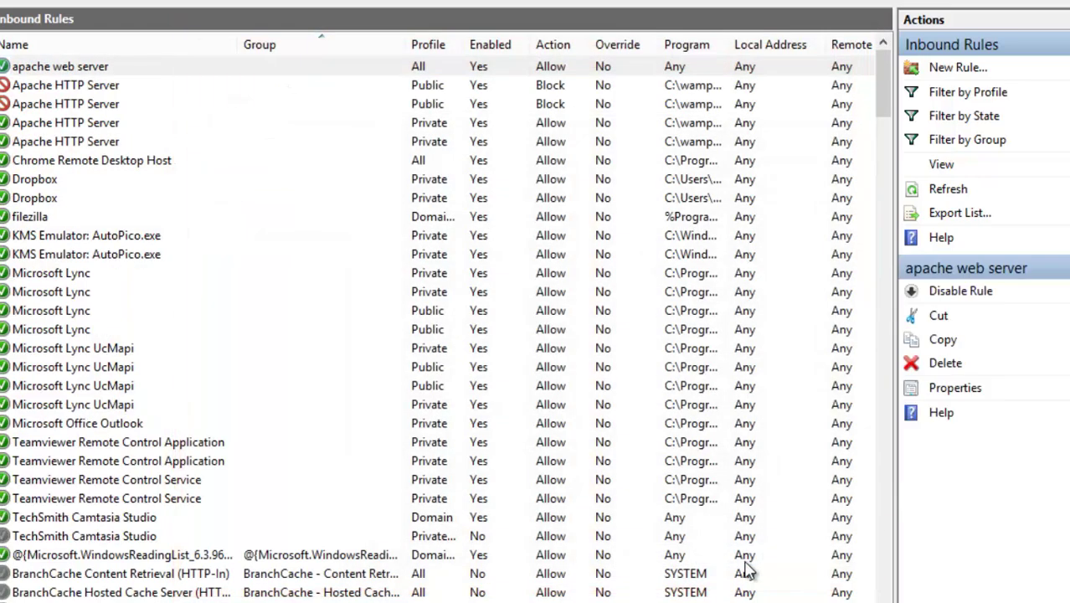
- Check the new apache web server rule, then return to Chrome and select its address bar
{"action": "left_click", "coordinate": [99, 72]}
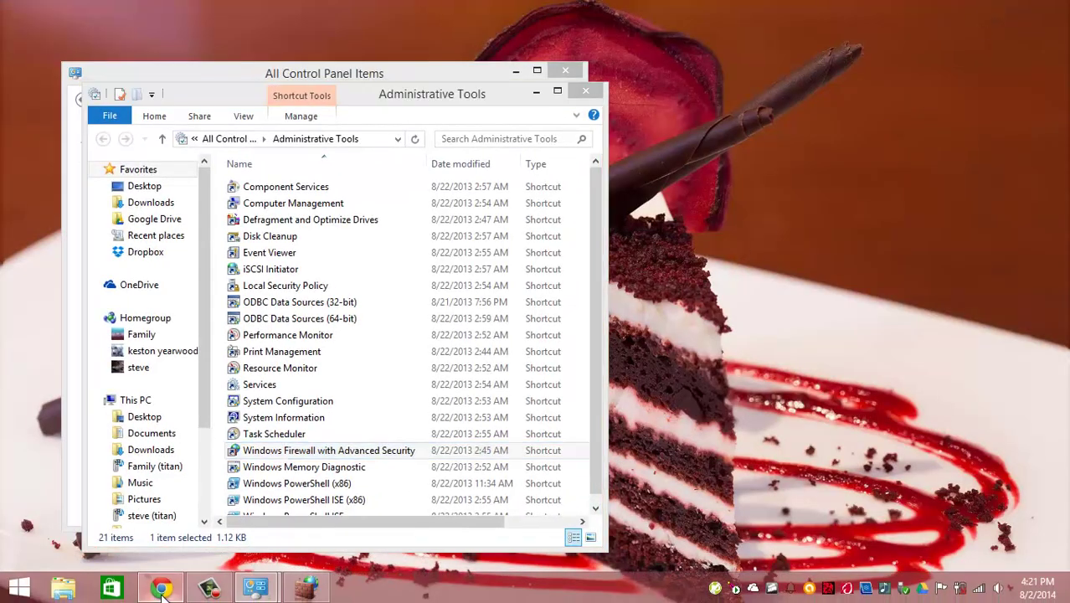
{"action": "left_click", "coordinate": [162, 590]}
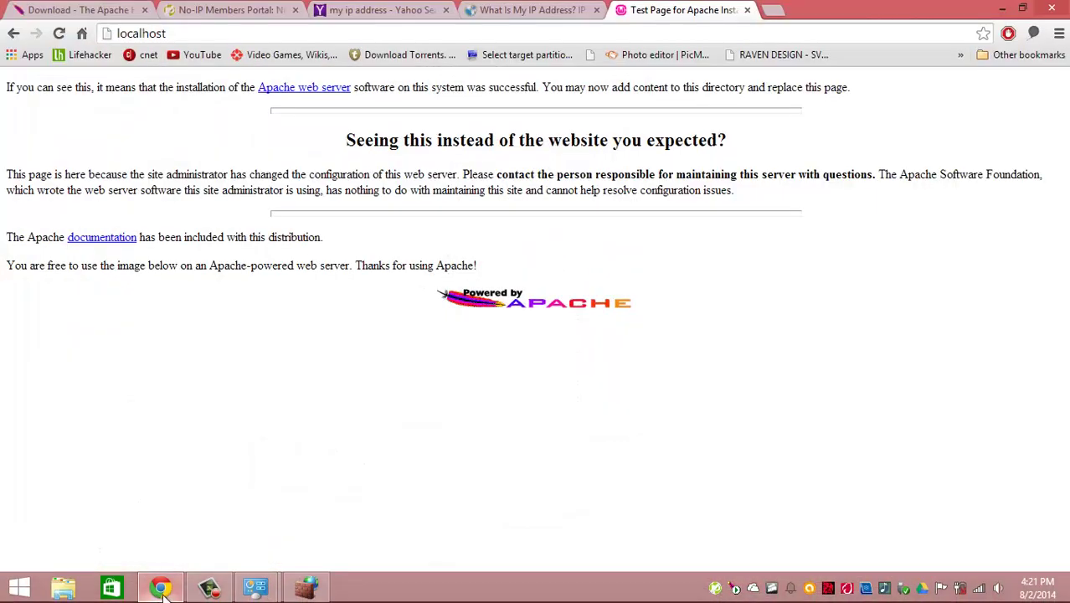
{"action": "left_click", "coordinate": [631, 38]}
- Load the router at 192.168.4.1 and log in with the administrator user name and password
{"action": "type", "text": "192.168.4.1"}
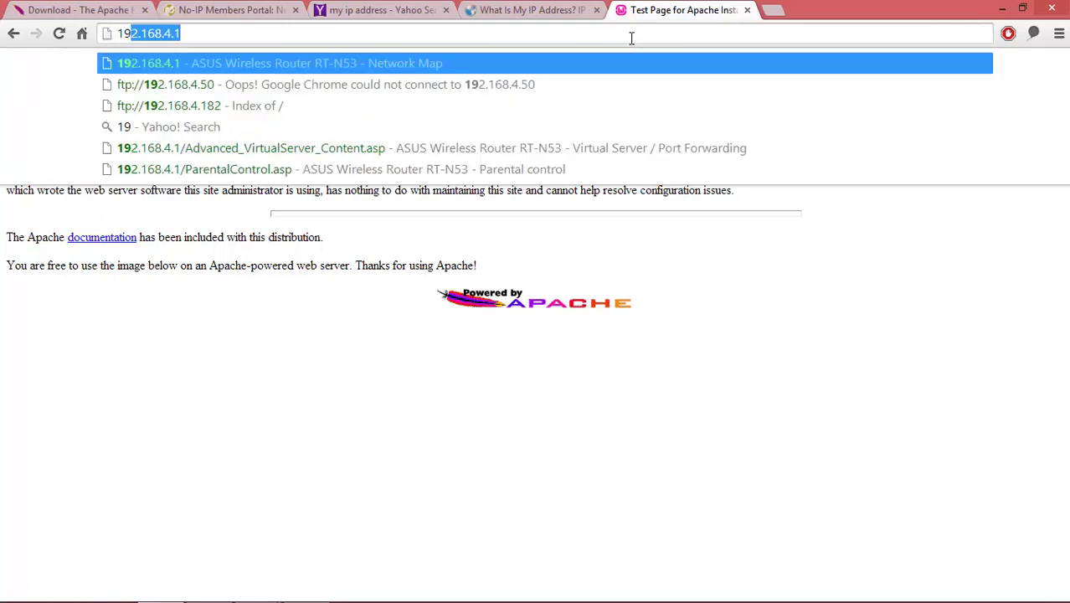
{"action": "key", "text": "Return"}
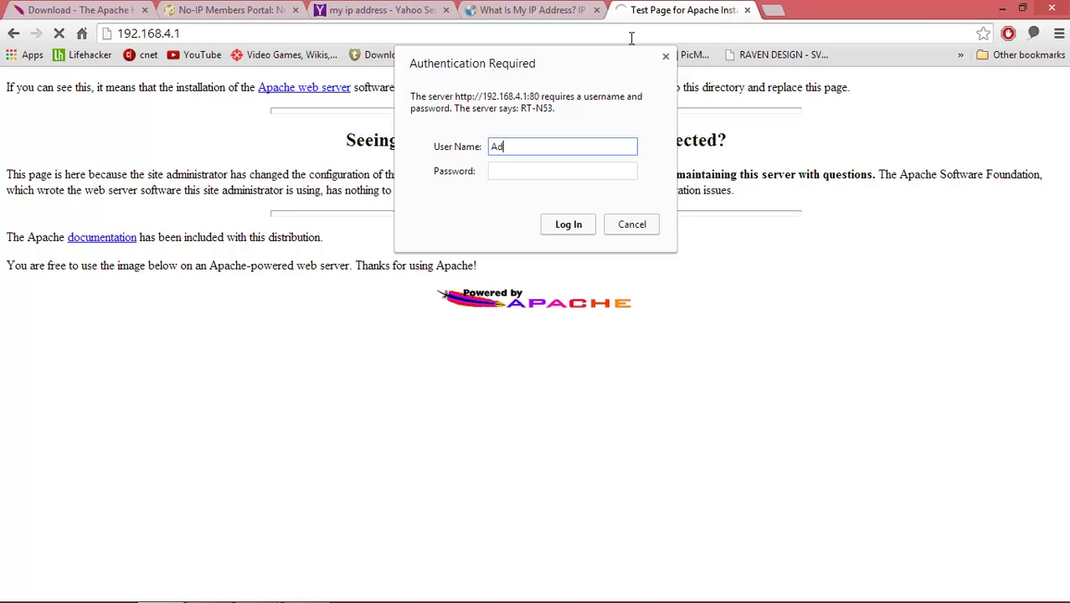
{"action": "key", "text": "Tab"}
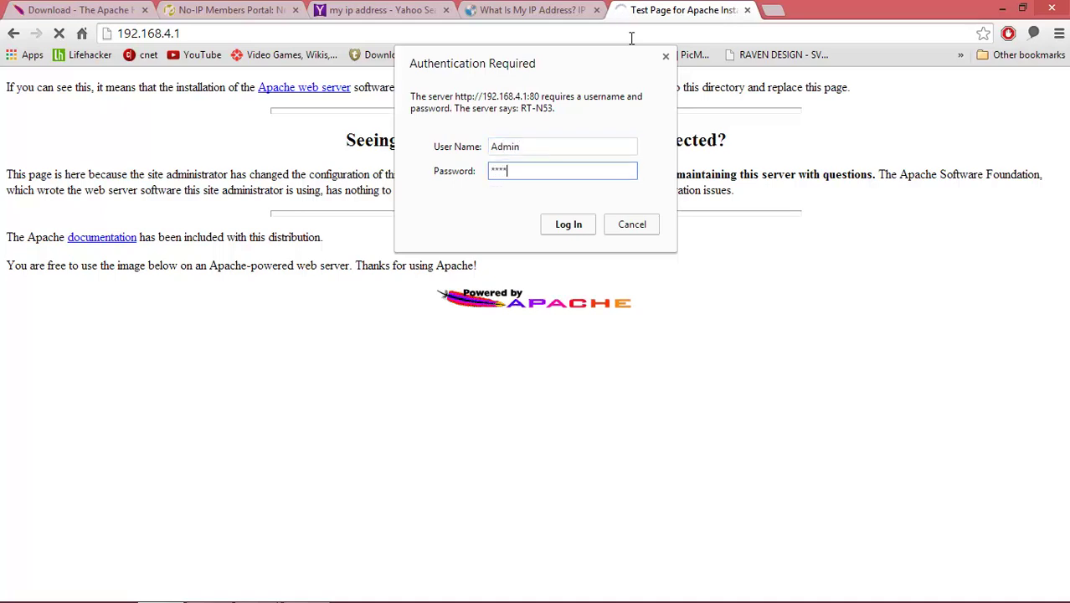
{"action": "type", "text": "*********"}
{"action": "key", "text": "Return"}
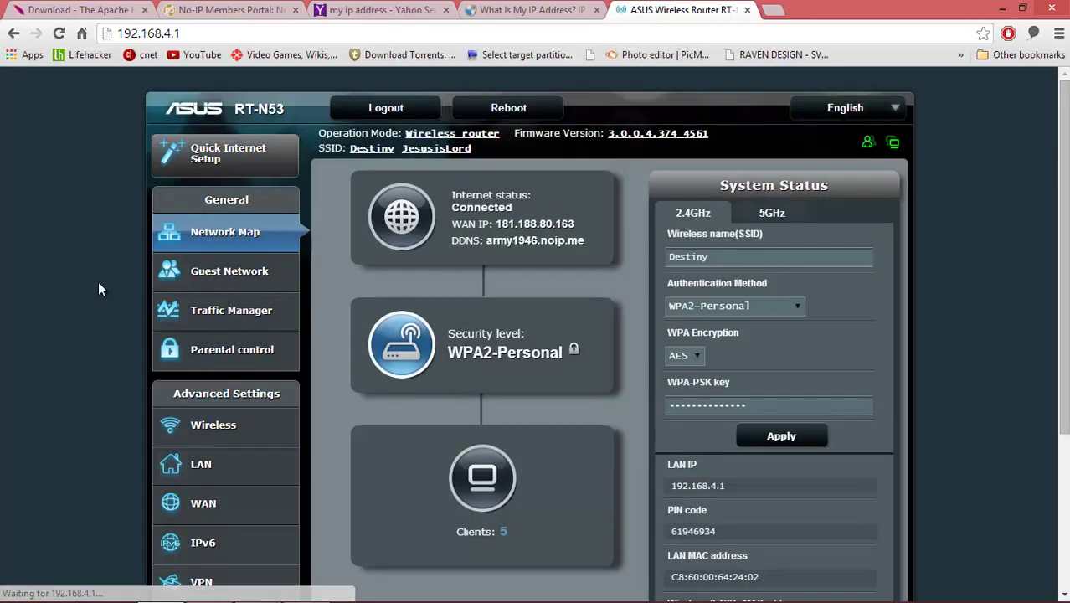
{"action": "scroll", "coordinate": [97, 280], "scroll_direction": "down", "scroll_amount": 2}
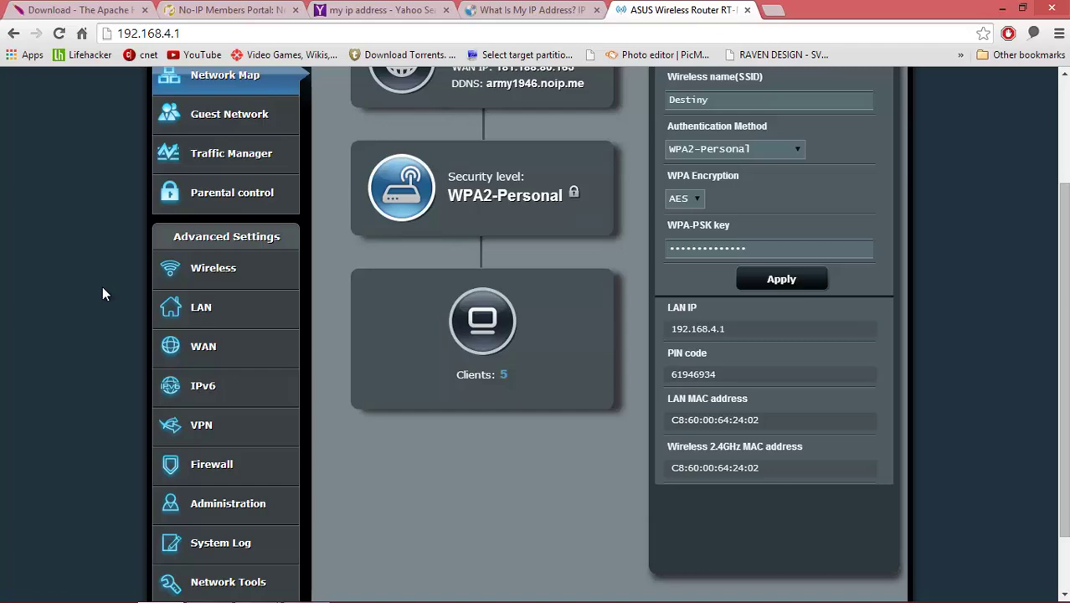
{"action": "scroll", "coordinate": [83, 297], "scroll_direction": "up", "scroll_amount": 2}
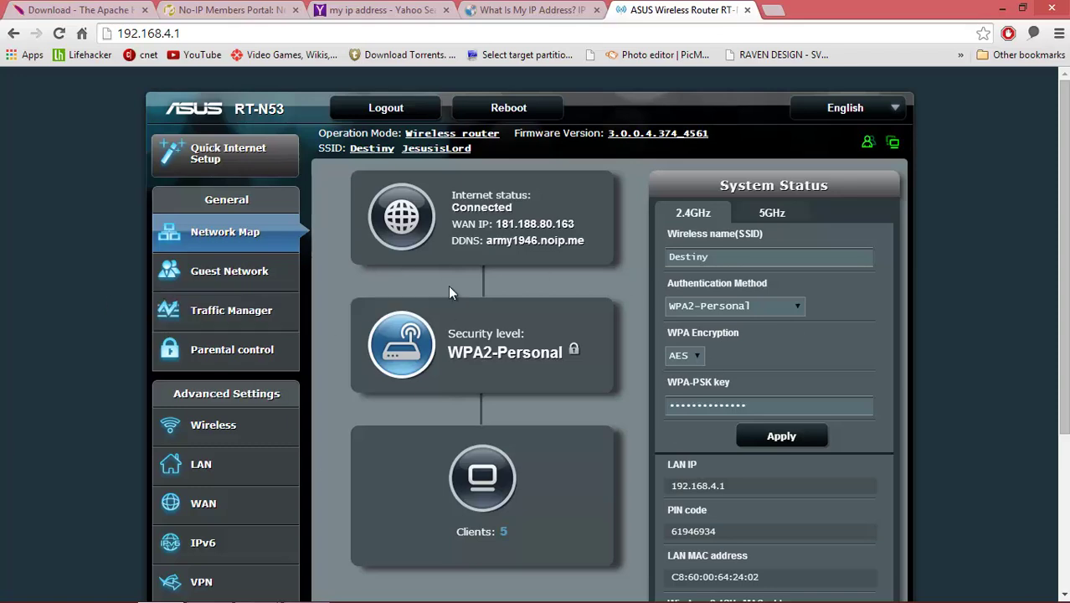
{"action": "scroll", "coordinate": [132, 400], "scroll_direction": "down", "scroll_amount": 1}
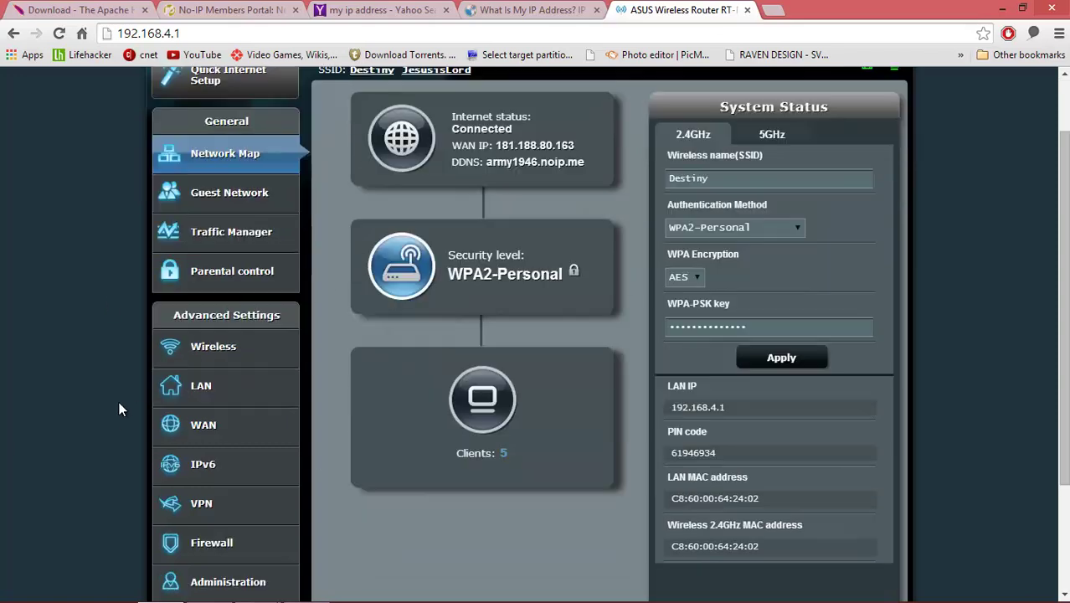
- Open WAN Virtual Server / Port Forwarding and pick the HTTP preset from the Famous Server List
{"action": "left_click", "coordinate": [215, 432]}
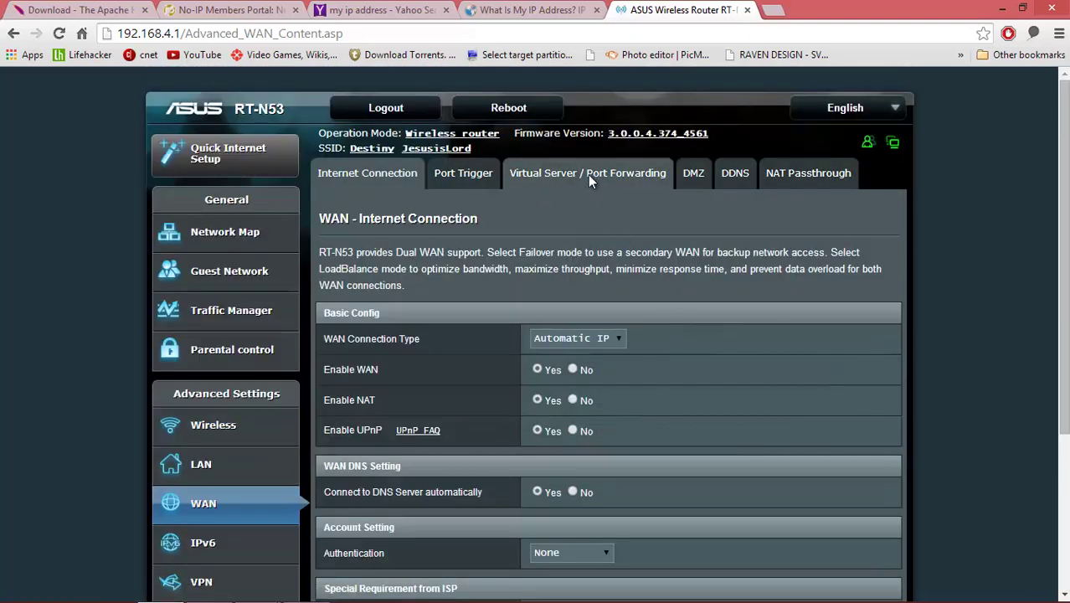
{"action": "left_click", "coordinate": [589, 175]}
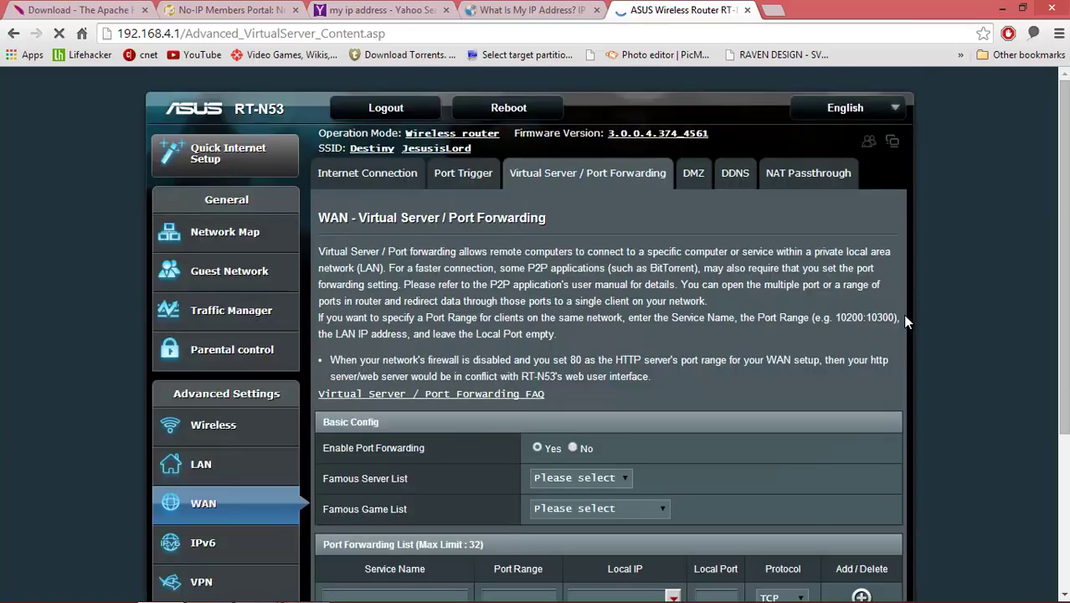
{"action": "scroll", "coordinate": [925, 322], "scroll_direction": "down", "scroll_amount": 2}
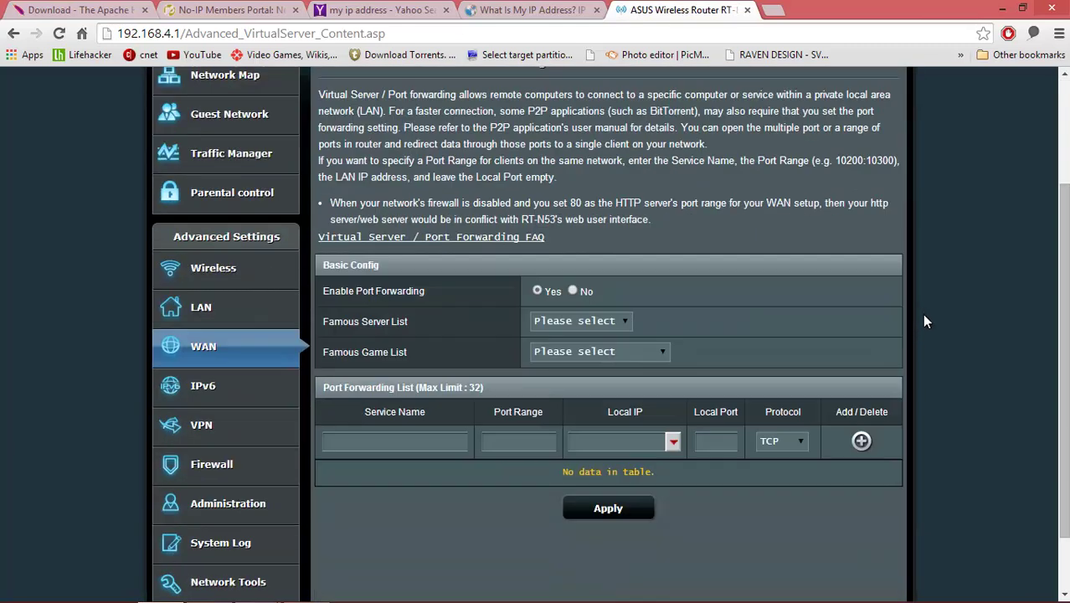
{"action": "scroll", "coordinate": [862, 331], "scroll_direction": "up", "scroll_amount": 2}
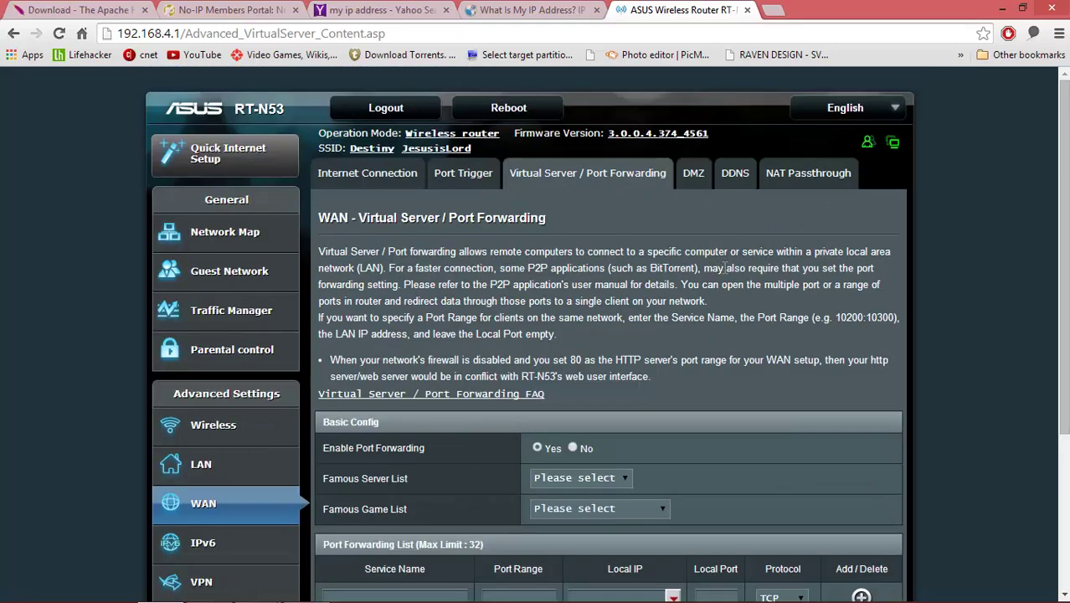
{"action": "scroll", "coordinate": [808, 337], "scroll_direction": "down", "scroll_amount": 2}
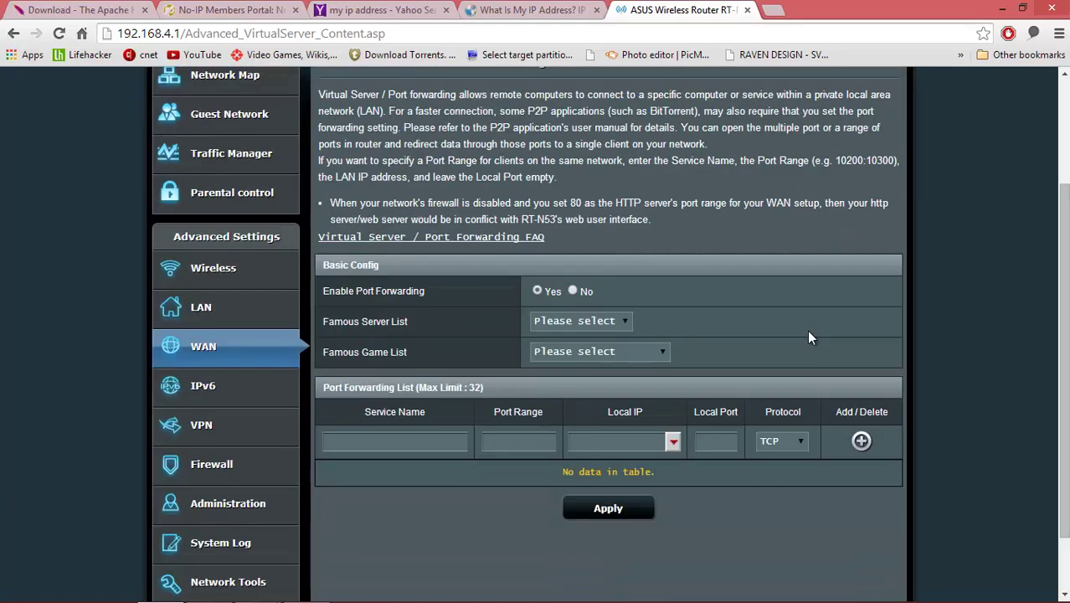
{"action": "left_click", "coordinate": [626, 322]}
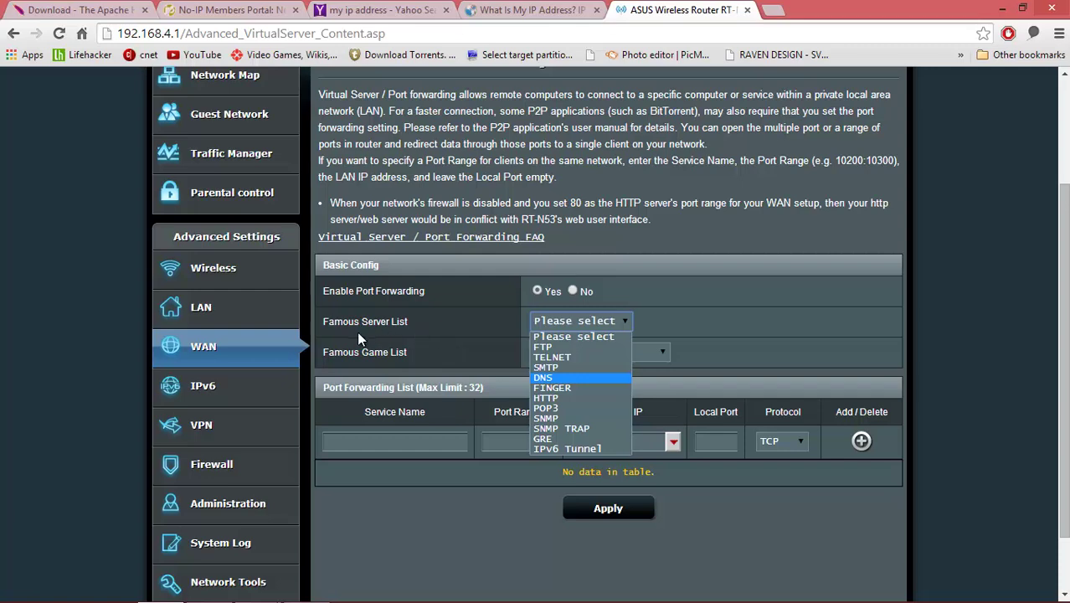
{"action": "left_click", "coordinate": [556, 398]}
{"action": "scroll", "coordinate": [713, 345], "scroll_direction": "down", "scroll_amount": 2}
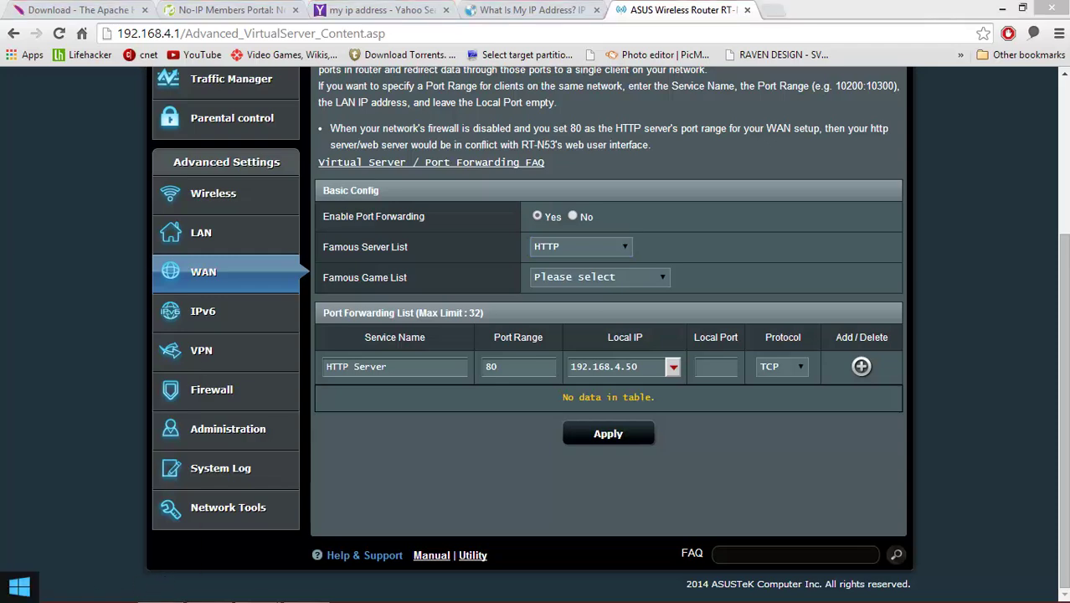
{"action": "right_click", "coordinate": [16, 588]}
{"action": "left_click", "coordinate": [107, 444]}
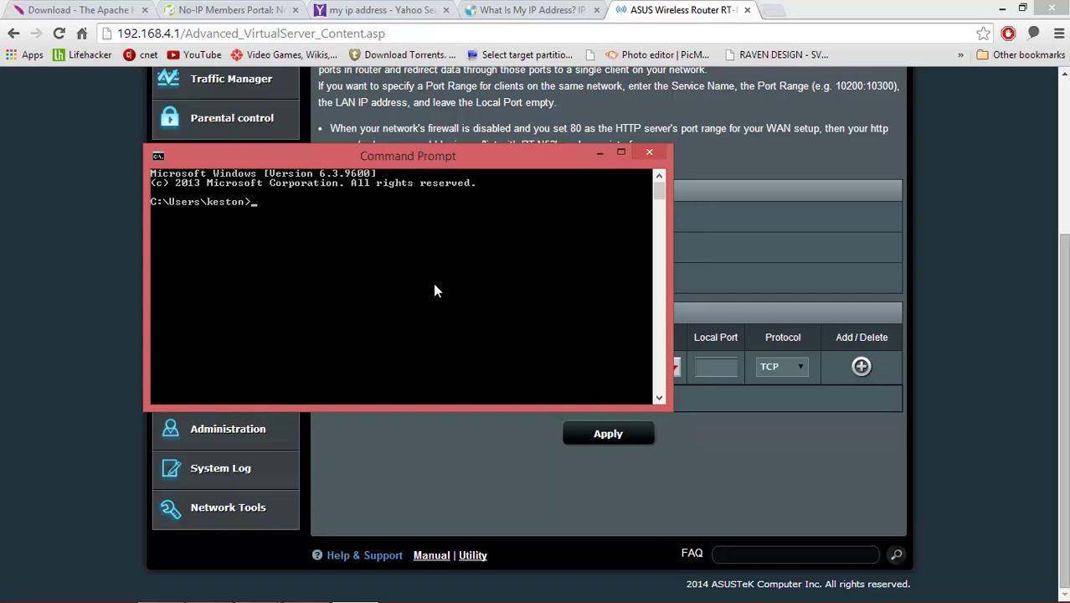
{"action": "type", "text": "ipconfig/all"}
{"action": "key", "text": "Return"}
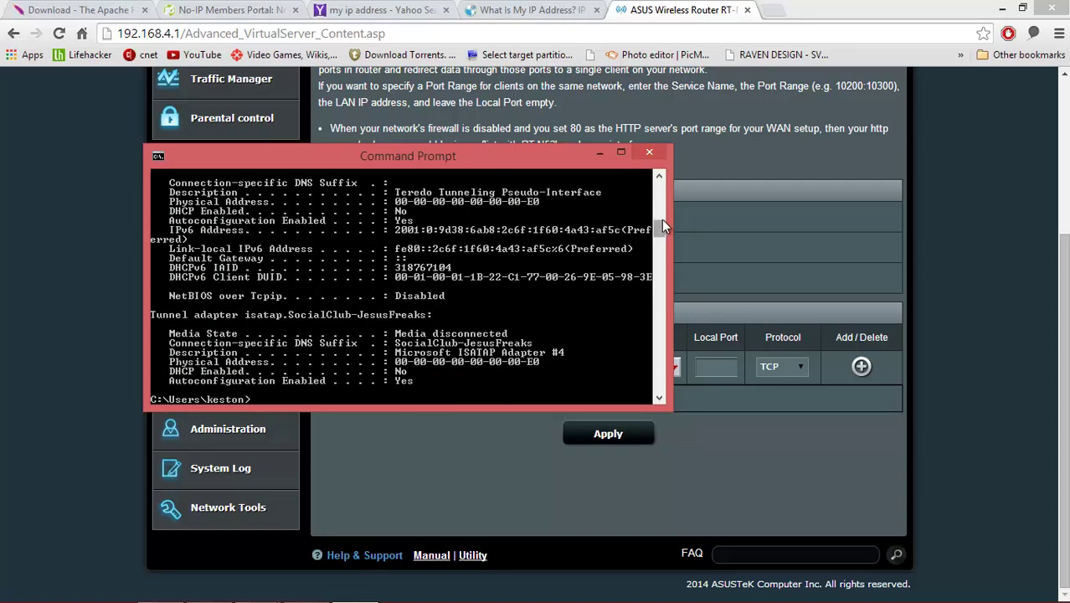
{"action": "left_click_drag", "start_coordinate": [661, 219], "coordinate": [661, 199]}
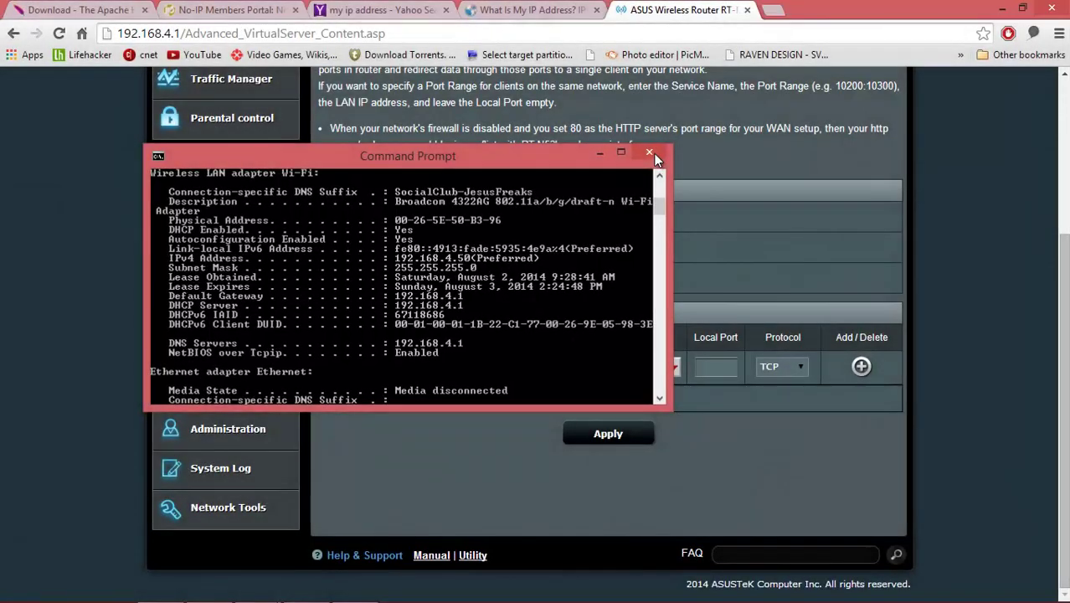
{"action": "left_click", "coordinate": [707, 226]}
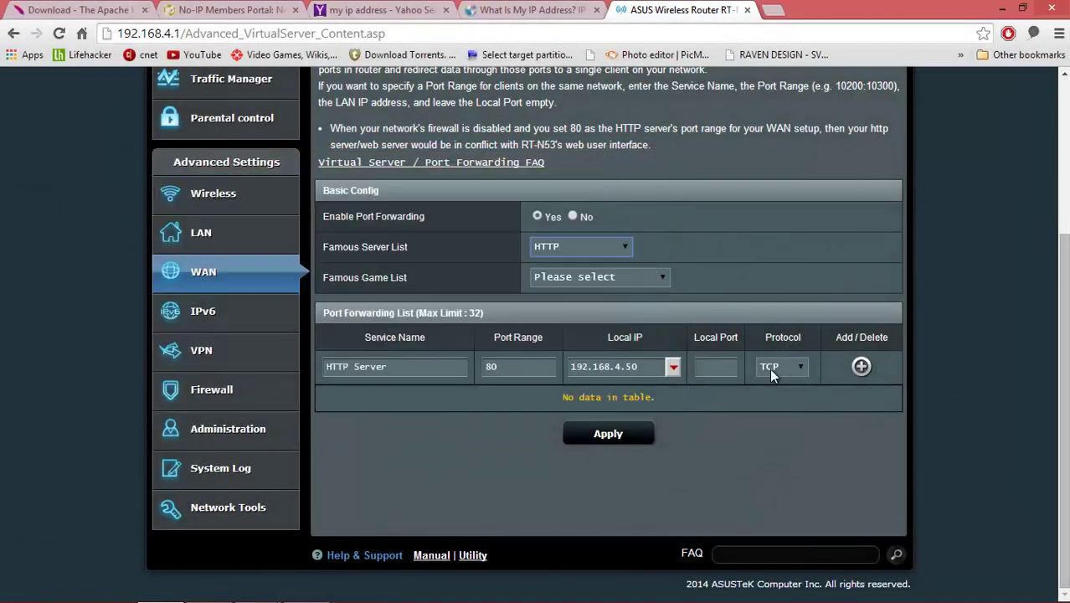
- Add the HTTP Server rule forwarding port 80 to 192.168.4.50 and apply it
{"action": "left_click", "coordinate": [861, 367]}
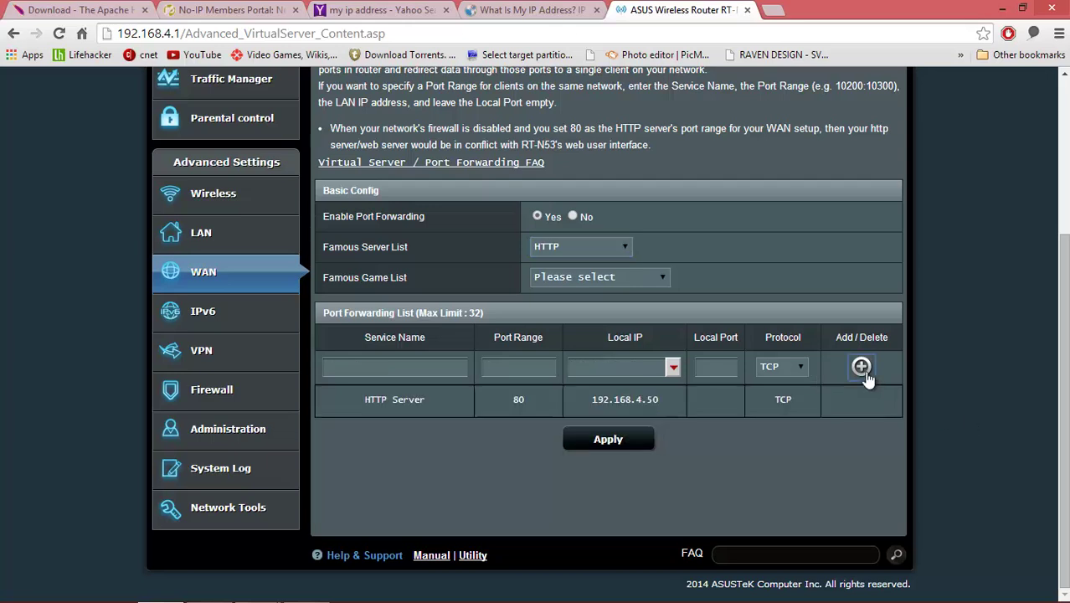
{"action": "left_click", "coordinate": [623, 433]}
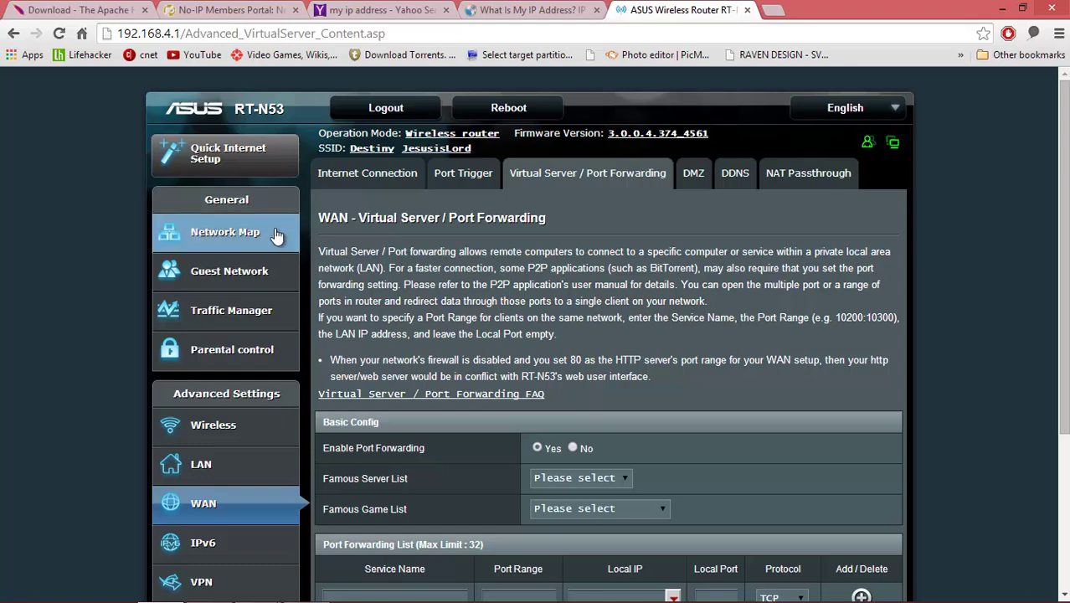
- Copy the WAN IP 181.188.80.163 from the router's Network Map into a new browser tab
{"action": "left_click", "coordinate": [241, 241]}
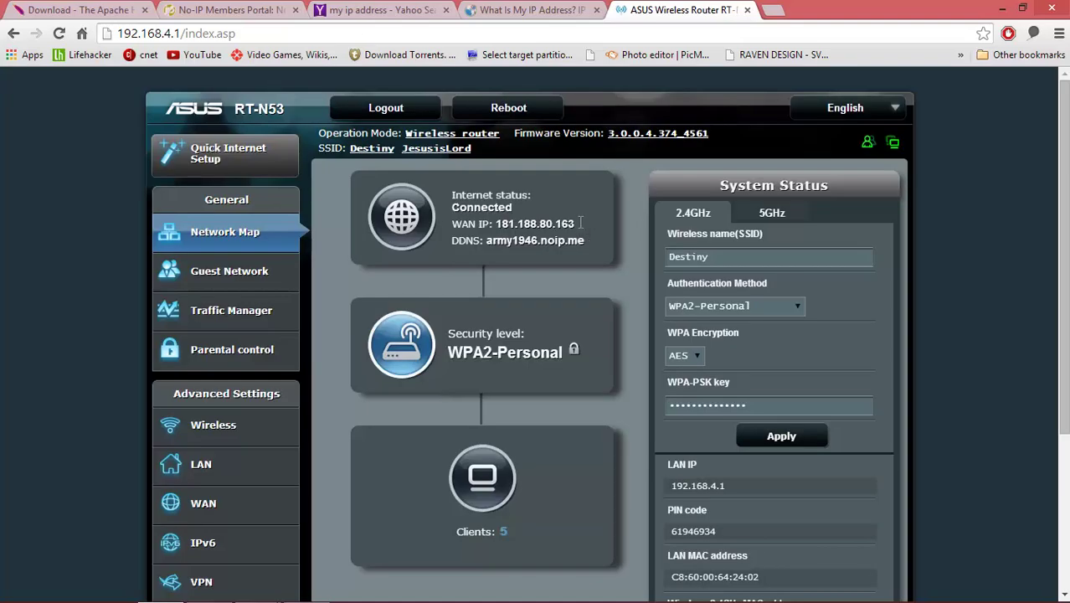
{"action": "left_click_drag", "start_coordinate": [524, 225], "coordinate": [497, 224]}
{"action": "right_click", "coordinate": [517, 225]}
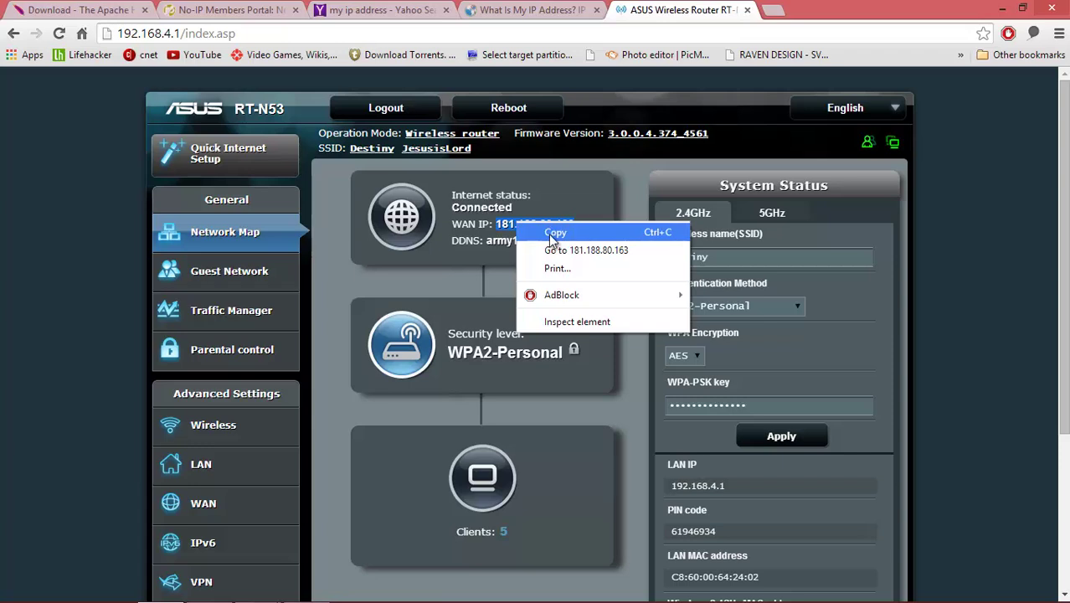
{"action": "left_click", "coordinate": [554, 234]}
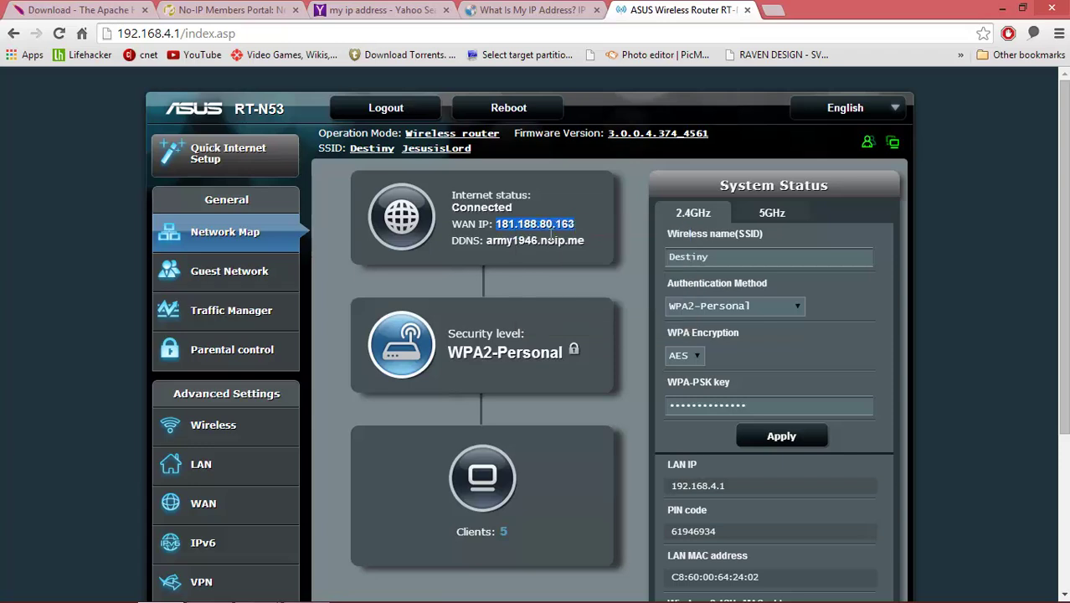
{"action": "left_click", "coordinate": [777, 15]}
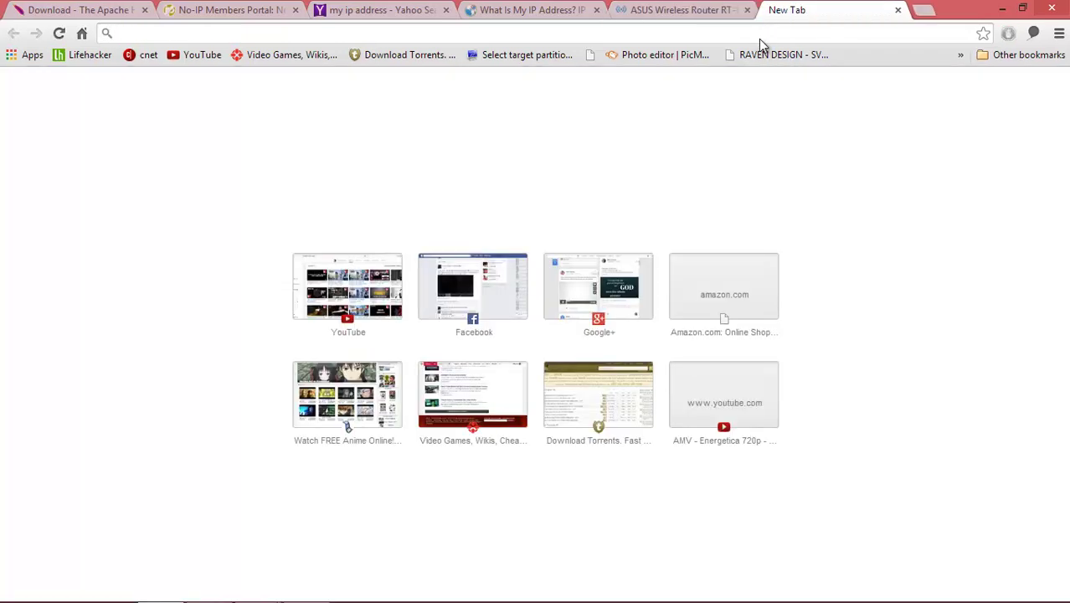
- Paste and load 181.188.80.163 to confirm the Apache test page appears
{"action": "right_click", "coordinate": [759, 39]}
{"action": "left_click", "coordinate": [805, 130]}
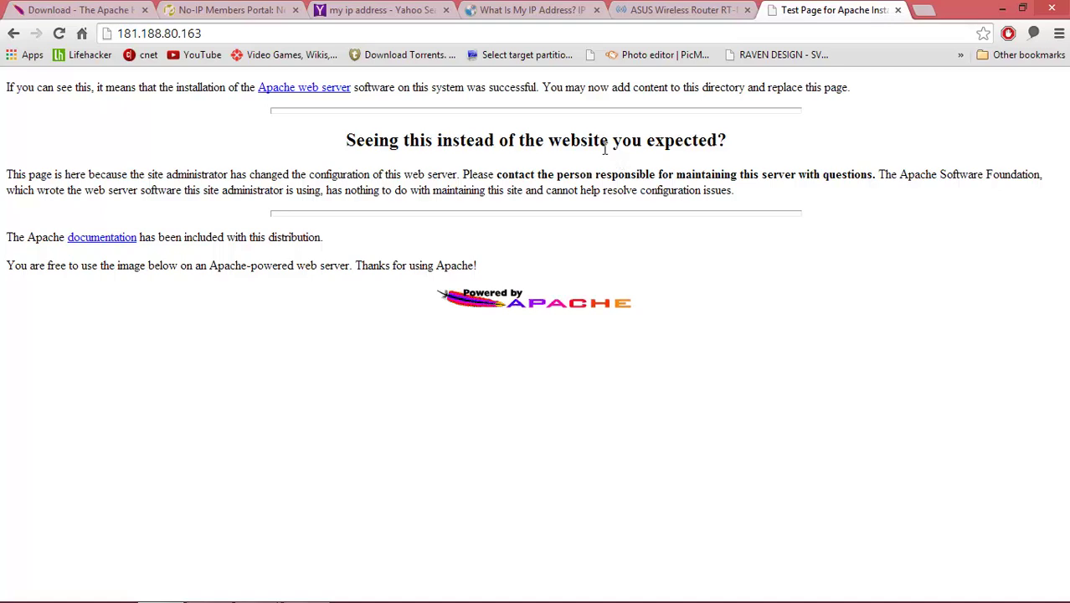
- Copy the host name armytest.ddns.net from the No-IP Manage Hosts page
{"action": "left_click", "coordinate": [279, 17]}
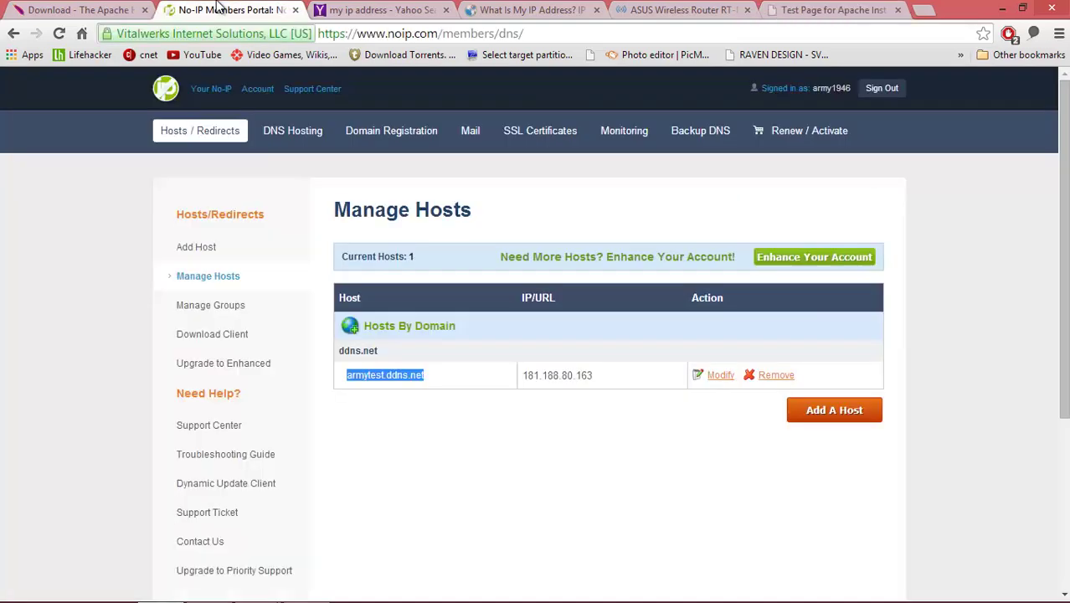
{"action": "left_click", "coordinate": [427, 382]}
{"action": "left_click_drag", "start_coordinate": [427, 375], "coordinate": [346, 378]}
{"action": "right_click", "coordinate": [359, 378]}
{"action": "left_click", "coordinate": [398, 389]}
- Load armytest.ddns.net in a new tab to see the Apache test page, then bring up File Explorer
{"action": "left_click", "coordinate": [924, 10]}
{"action": "right_click", "coordinate": [792, 39]}
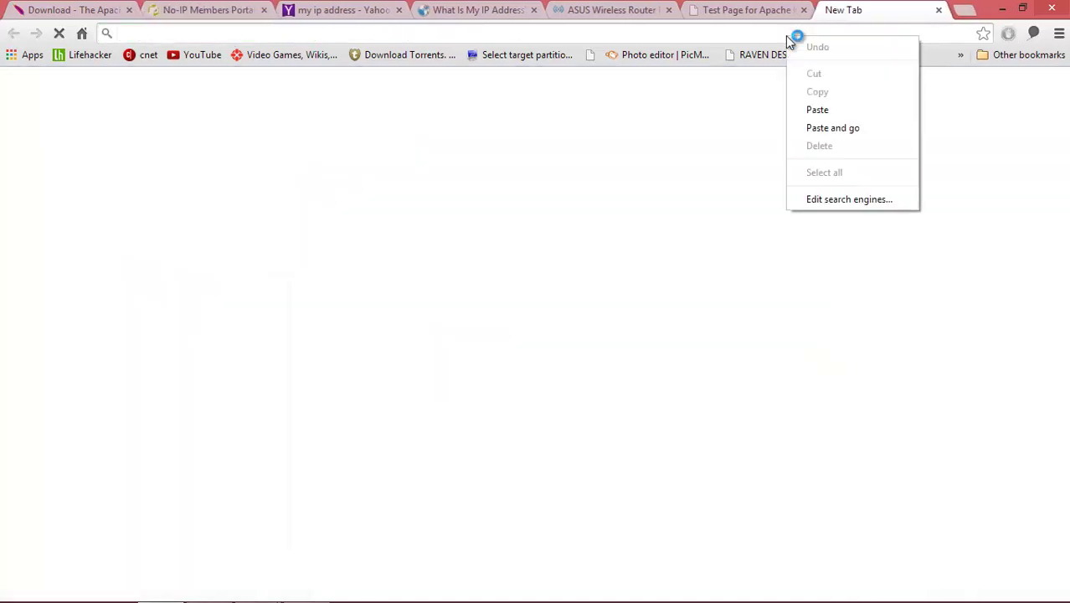
{"action": "left_click", "coordinate": [823, 127]}
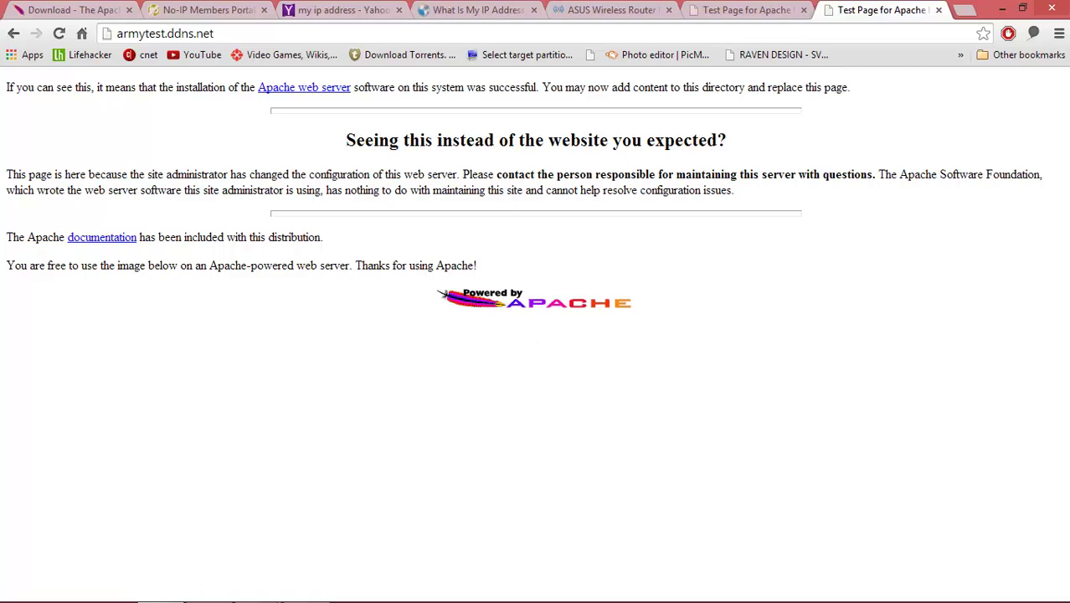
{"action": "left_click", "coordinate": [64, 587]}
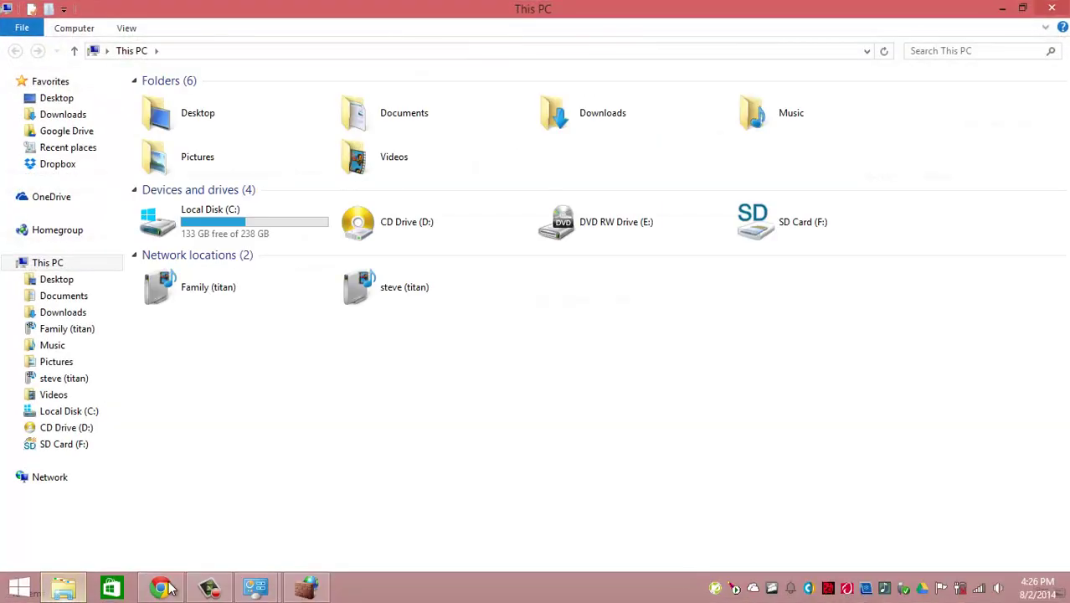
- Browse to C:\Program Files (x86)\Apache Group\Apache2\htdocs
{"action": "double_click", "coordinate": [268, 234]}
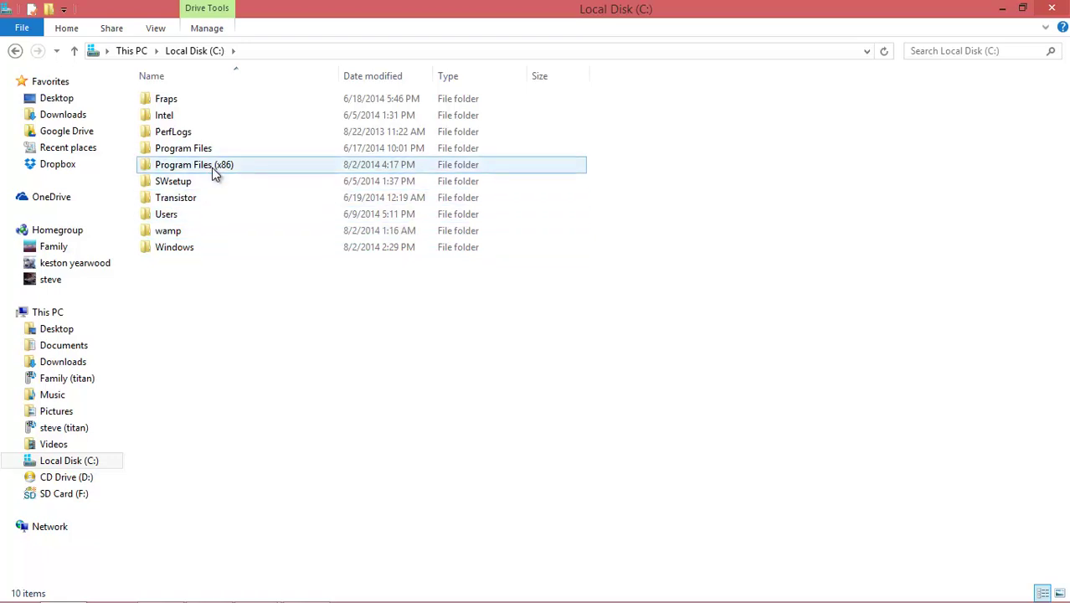
{"action": "double_click", "coordinate": [211, 167]}
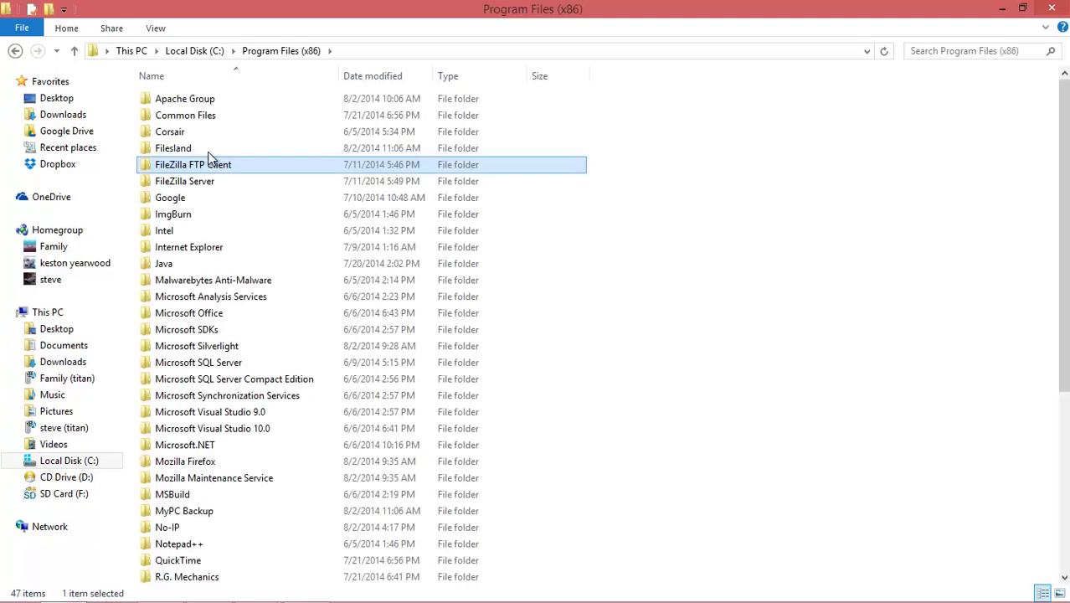
{"action": "double_click", "coordinate": [193, 99]}
{"action": "double_click", "coordinate": [200, 106]}
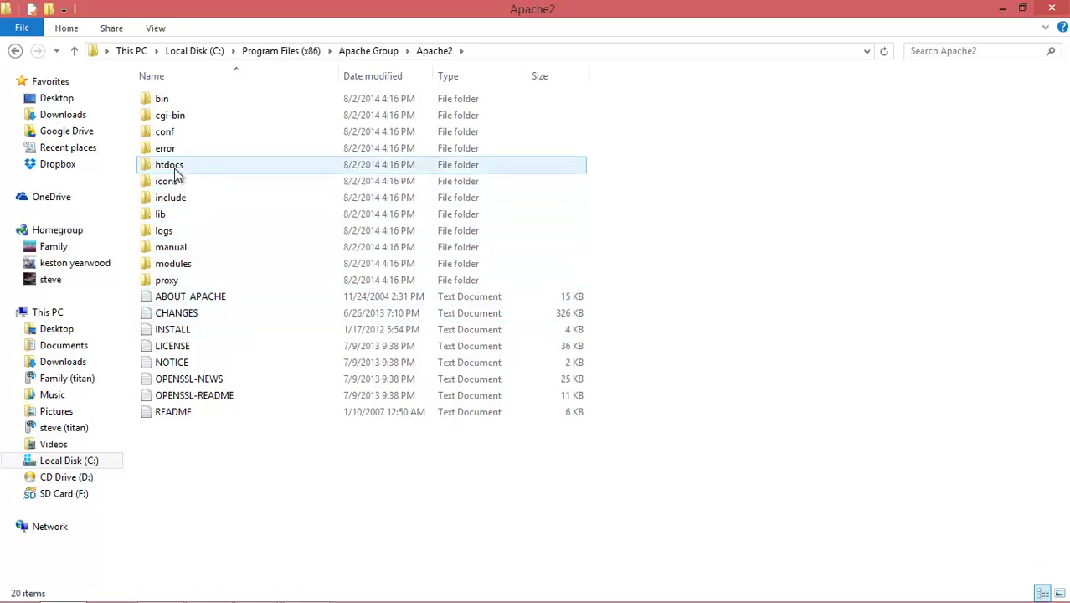
{"action": "double_click", "coordinate": [174, 169]}
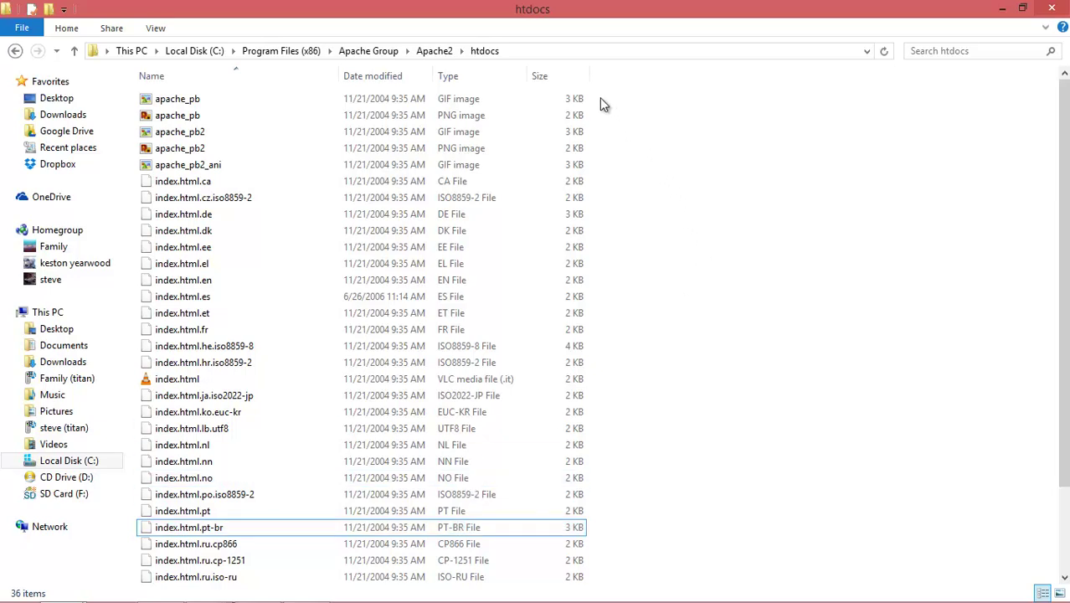
- Delete all 36 default files in htdocs, granting the permission prompt
{"action": "left_click_drag", "start_coordinate": [597, 100], "coordinate": [339, 597]}
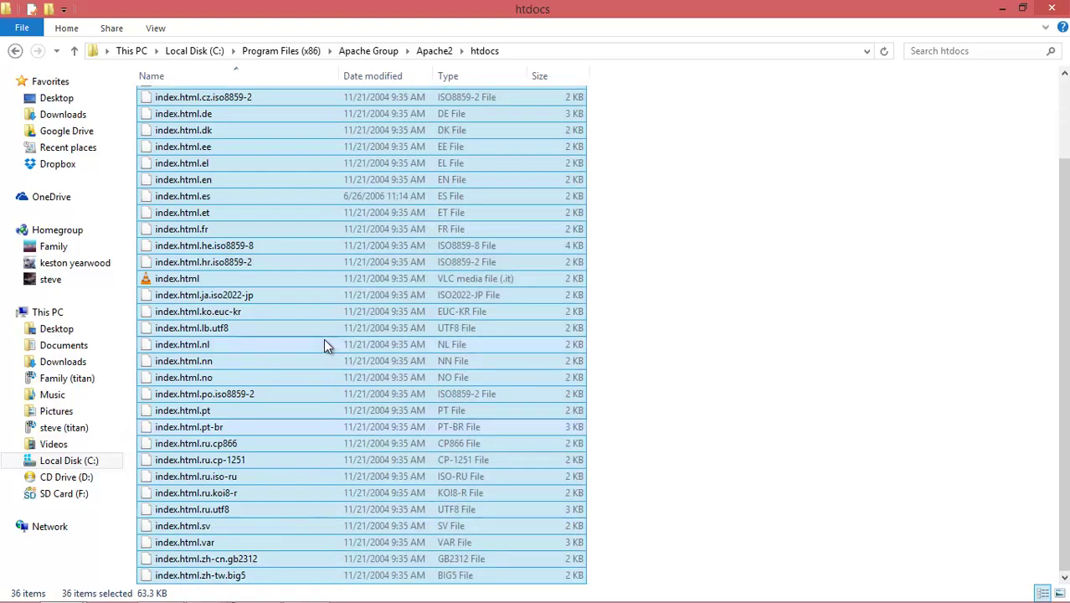
{"action": "right_click", "coordinate": [335, 330]}
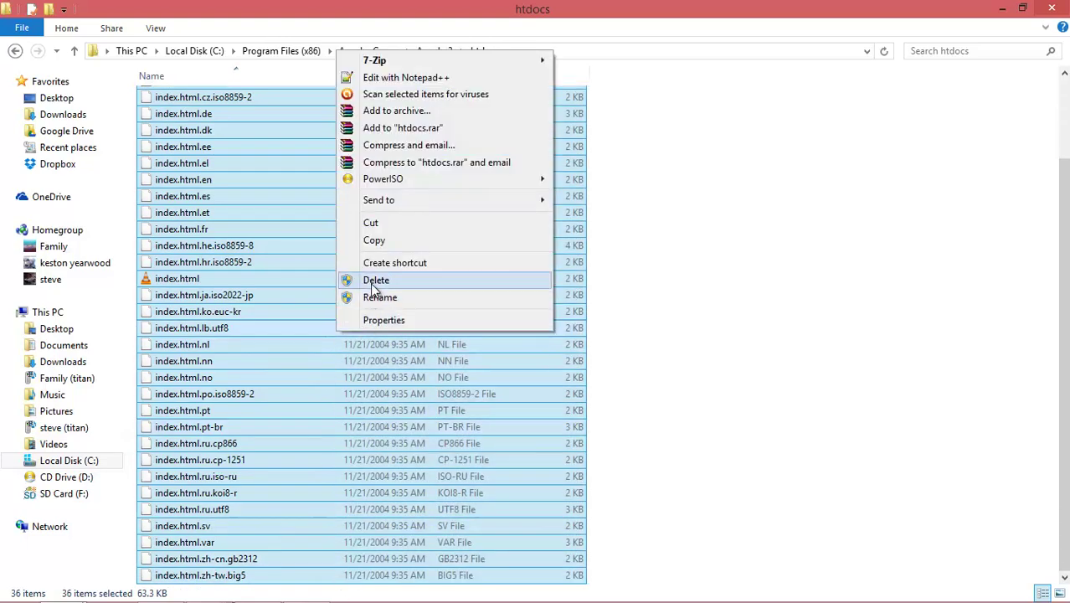
{"action": "left_click", "coordinate": [373, 278]}
{"action": "left_click", "coordinate": [495, 232]}
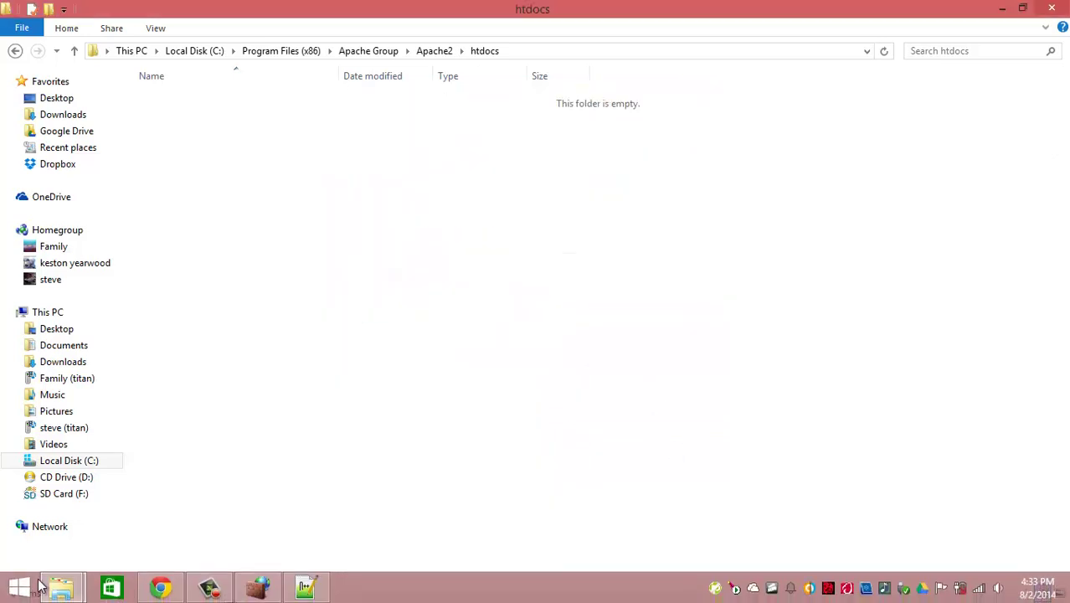
- Copy images, index, style and all-free-download.com from simple_green_309 into htdocs
{"action": "mouse_move", "coordinate": [60, 586]}
{"action": "left_click", "coordinate": [277, 481]}
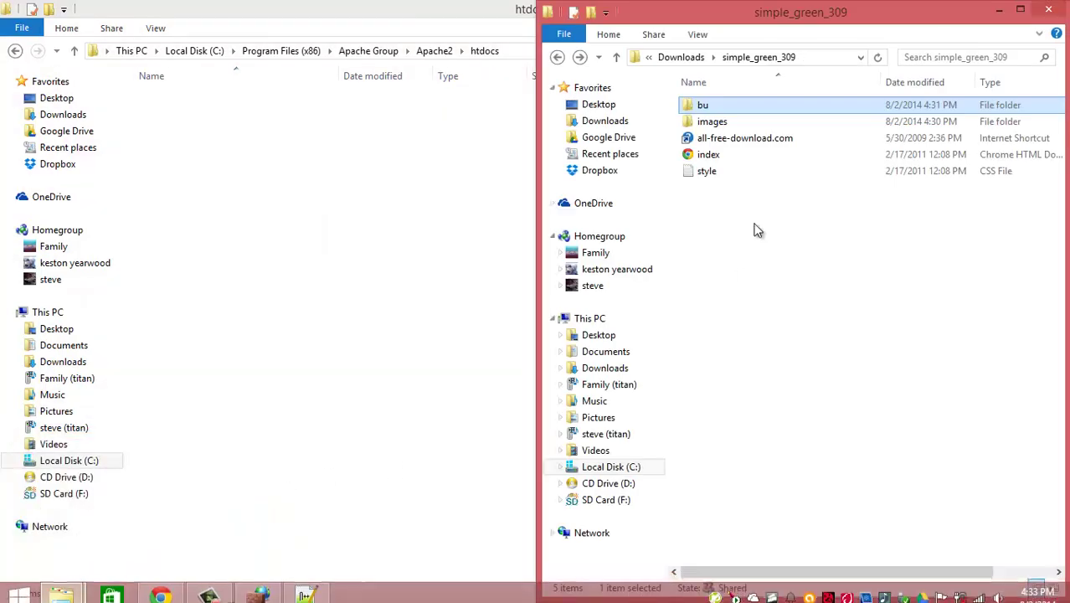
{"action": "left_click_drag", "start_coordinate": [686, 210], "coordinate": [700, 117]}
{"action": "right_click", "coordinate": [702, 152]}
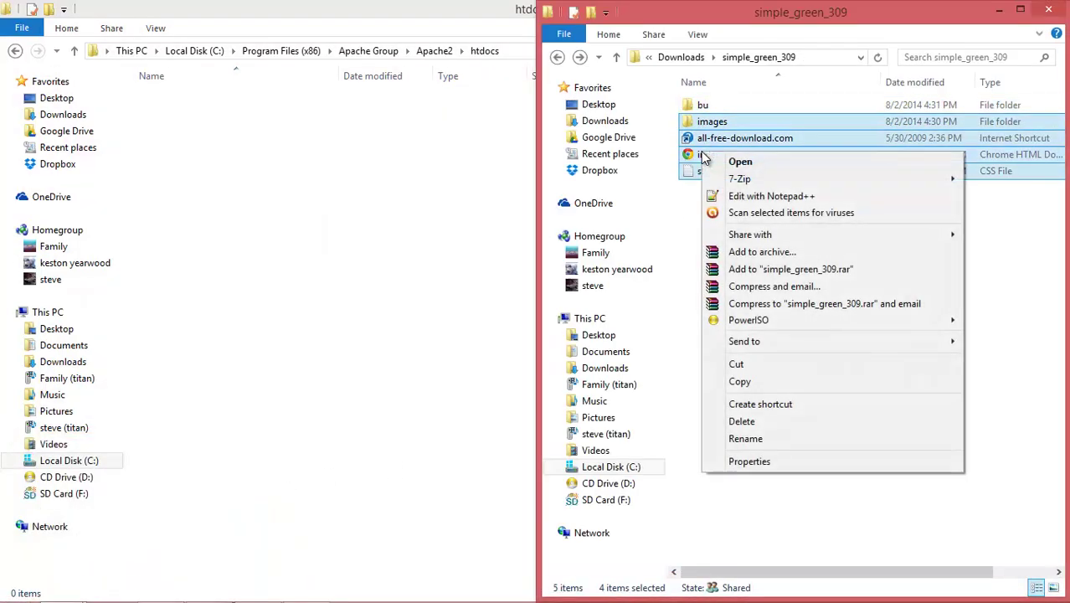
{"action": "left_click", "coordinate": [743, 383]}
{"action": "right_click", "coordinate": [212, 154]}
{"action": "left_click", "coordinate": [262, 252]}
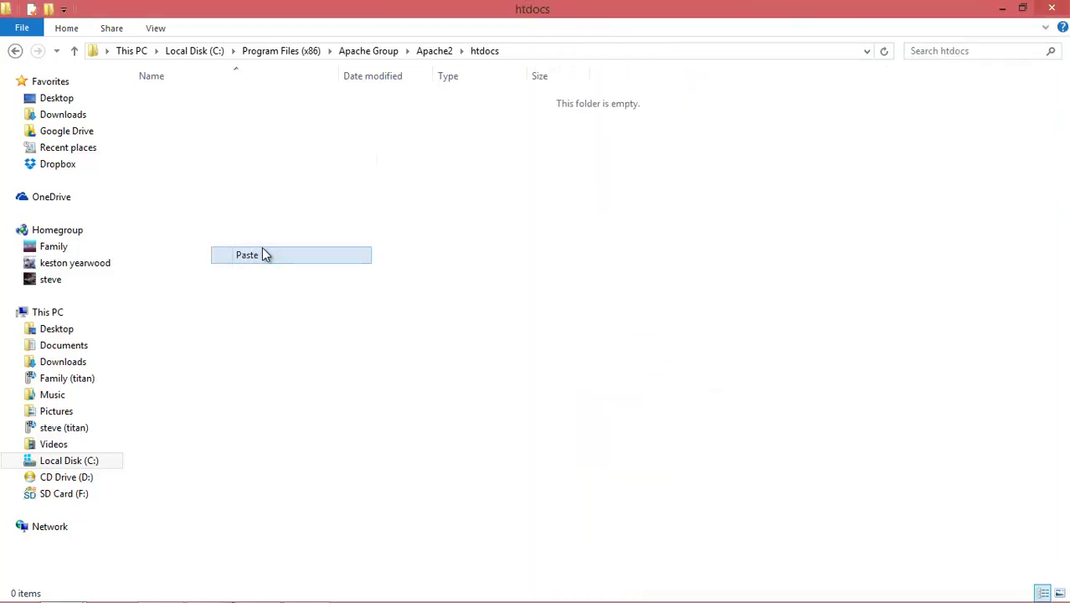
{"action": "left_click", "coordinate": [476, 236]}
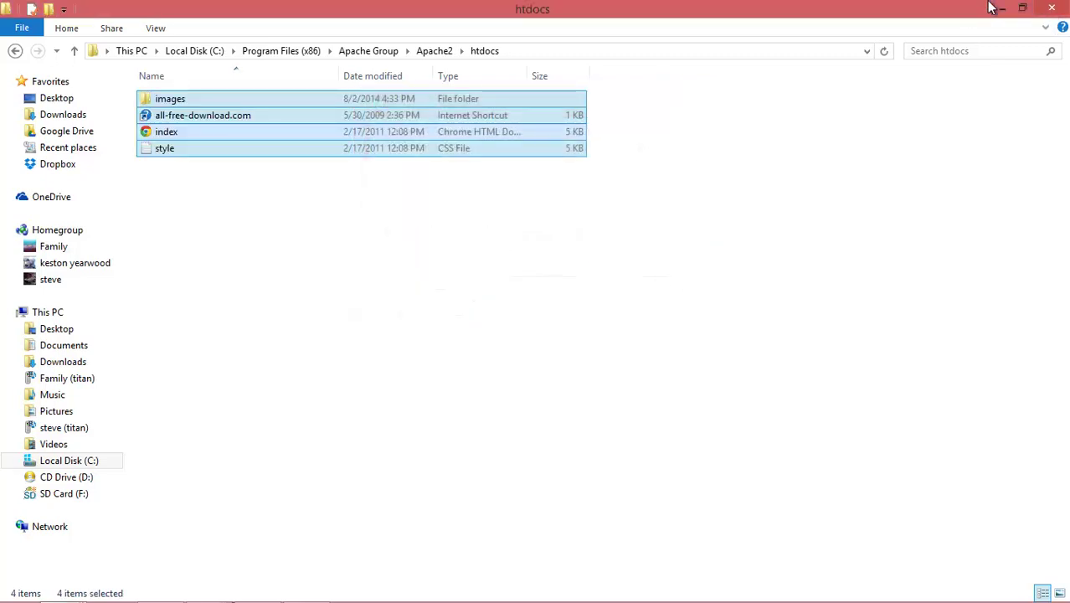
- Open armytest.ddns.net from the No-IP host list and scroll through the simplegreen site
{"action": "mouse_move", "coordinate": [195, 597]}
{"action": "left_click", "coordinate": [161, 597]}
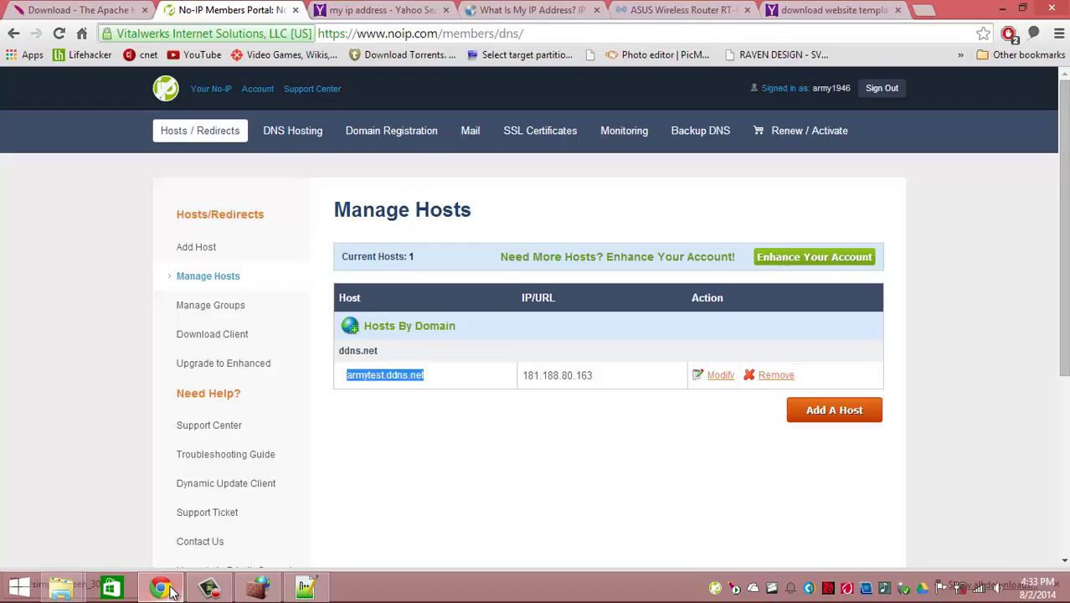
{"action": "right_click", "coordinate": [390, 382]}
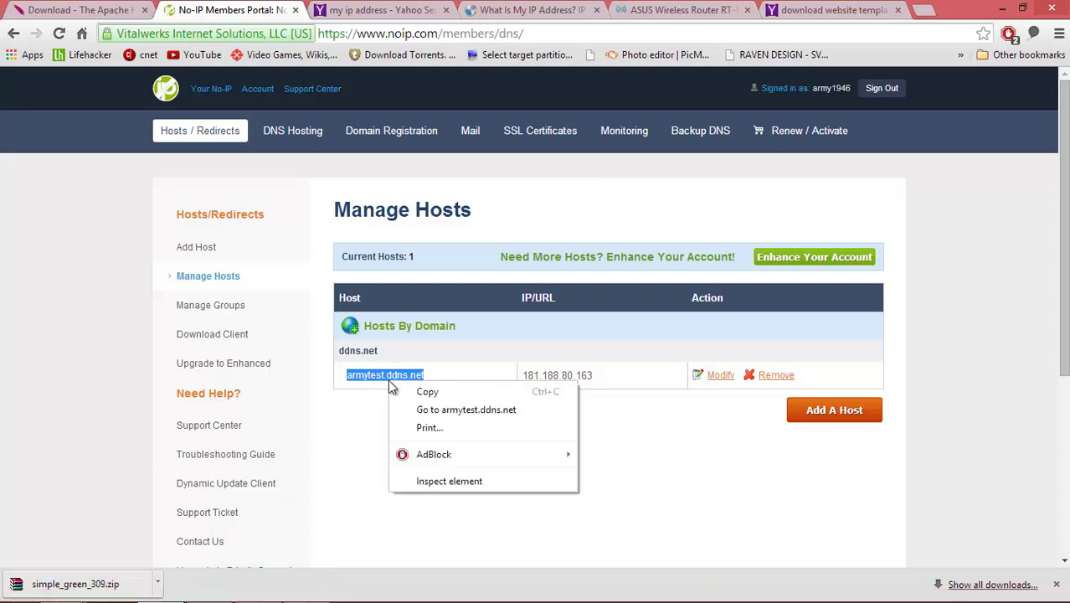
{"action": "left_click", "coordinate": [423, 412]}
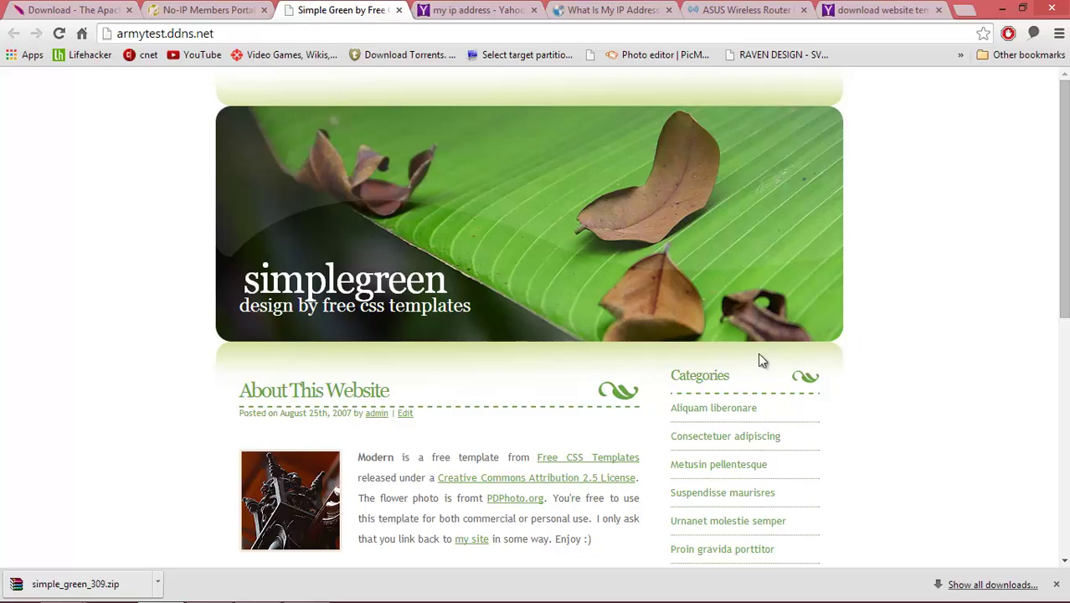
{"action": "scroll", "coordinate": [905, 377], "scroll_direction": "down", "scroll_amount": 2}
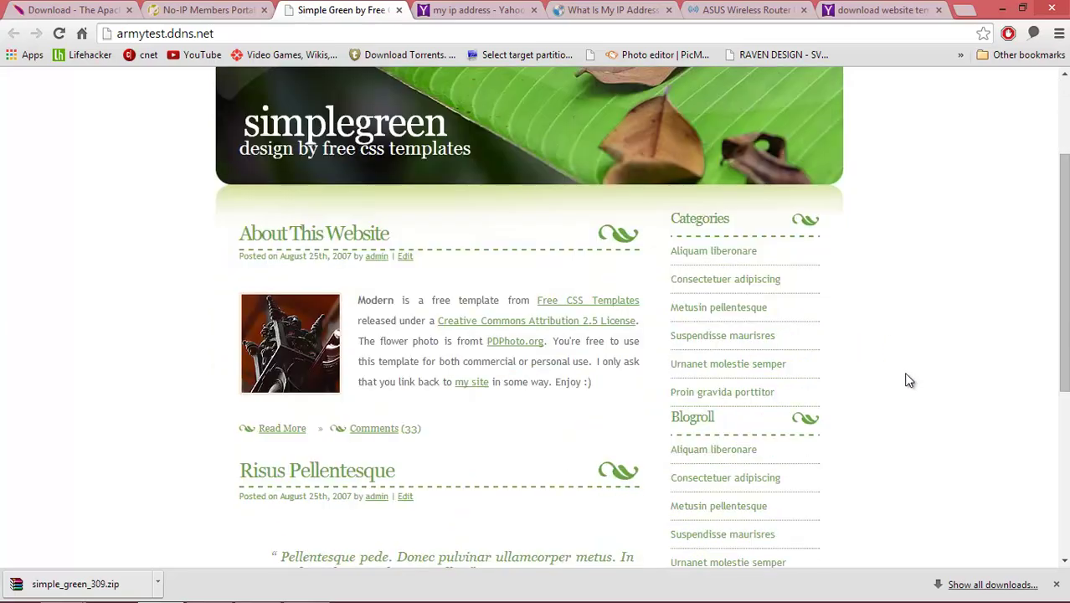
{"action": "scroll", "coordinate": [905, 378], "scroll_direction": "up", "scroll_amount": 2}
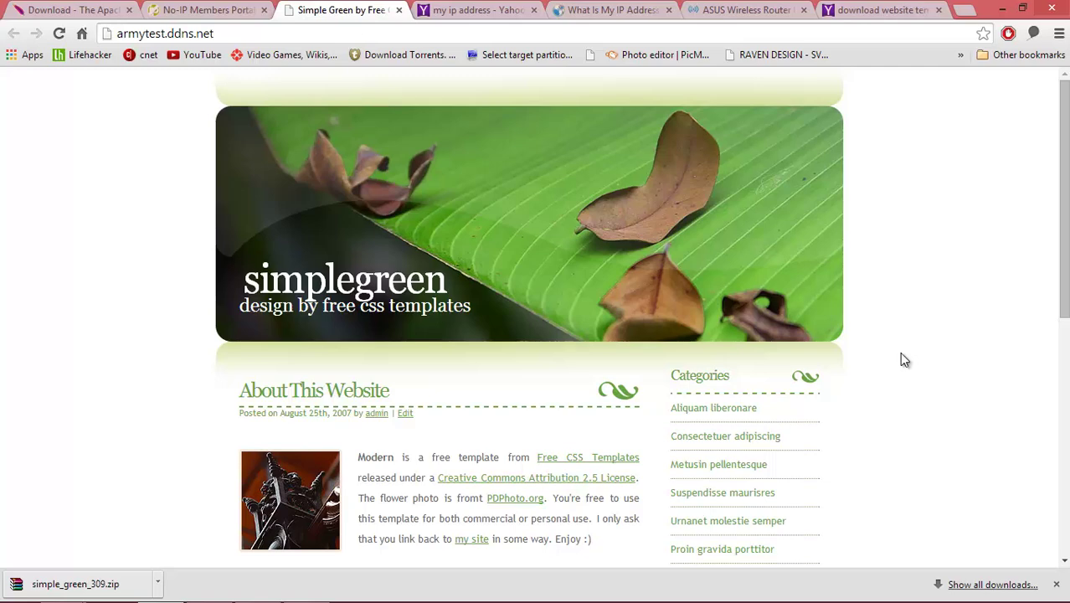
{"action": "scroll", "coordinate": [904, 360], "scroll_direction": "down", "scroll_amount": 3}
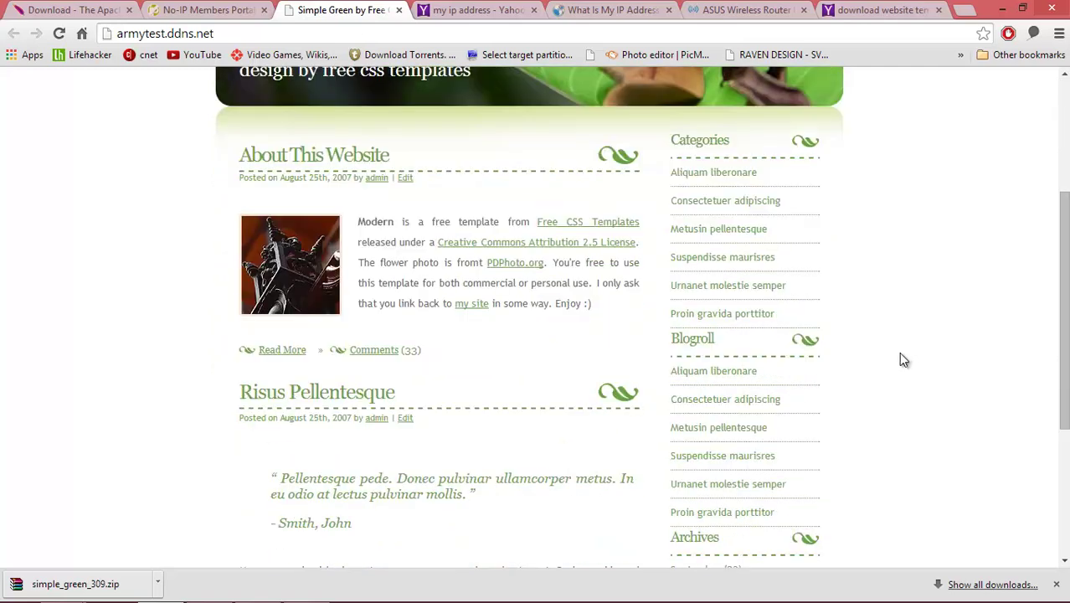
{"action": "scroll", "coordinate": [903, 360], "scroll_direction": "down", "scroll_amount": 3}
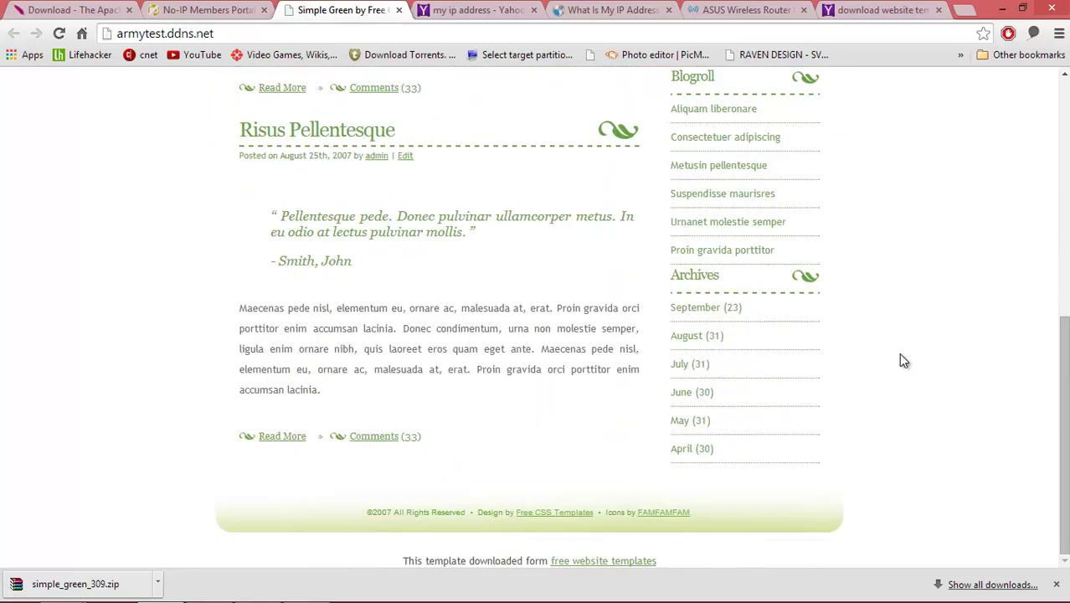
{"action": "scroll", "coordinate": [903, 360], "scroll_direction": "up", "scroll_amount": 5}
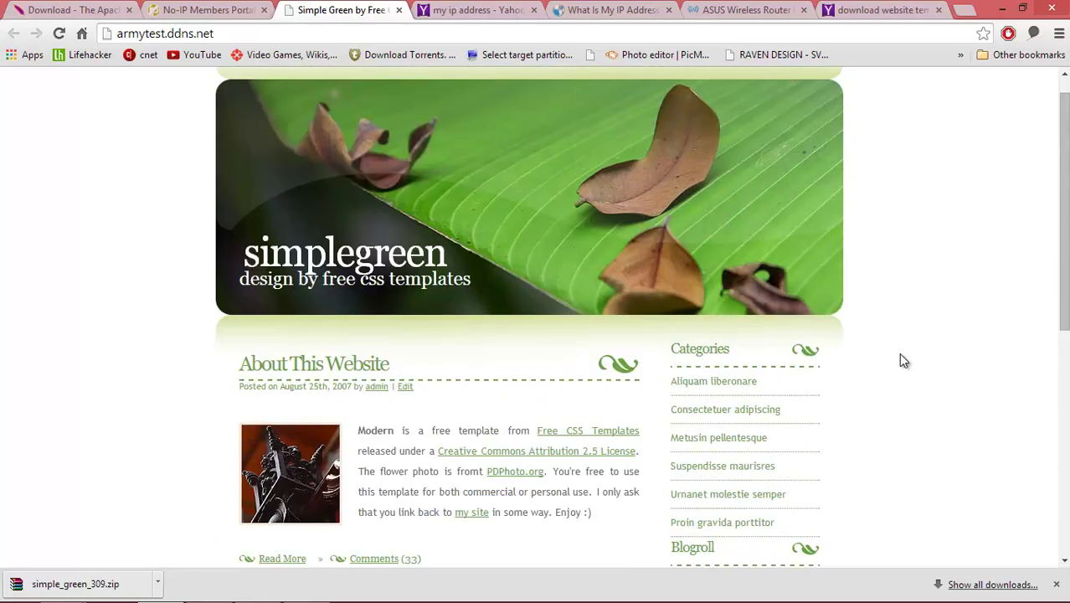